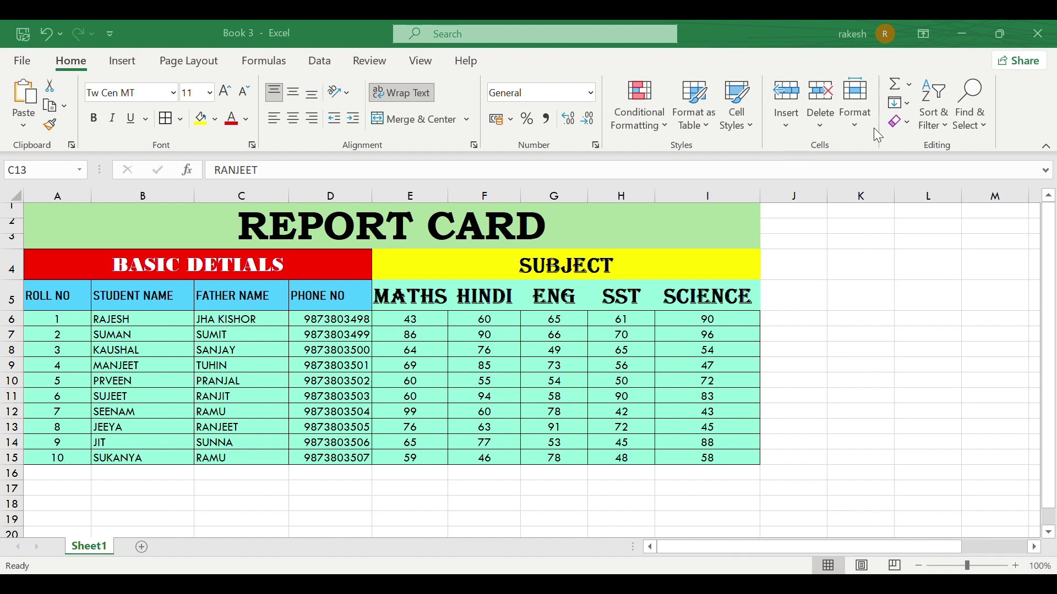
Step: Copy the subject marks in E6:G15
left_click(785, 127)
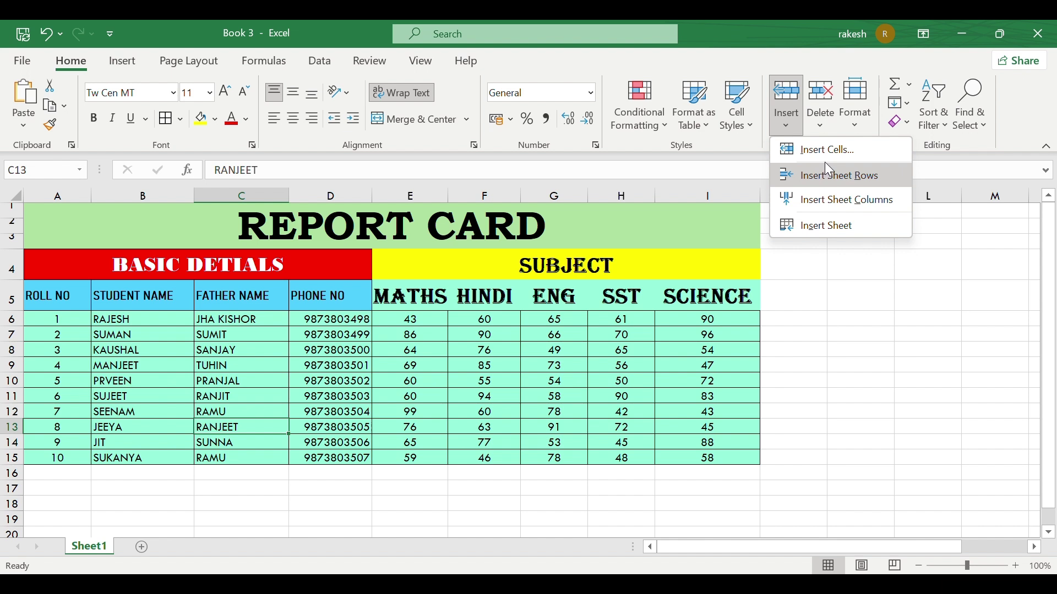
left_click(506, 397)
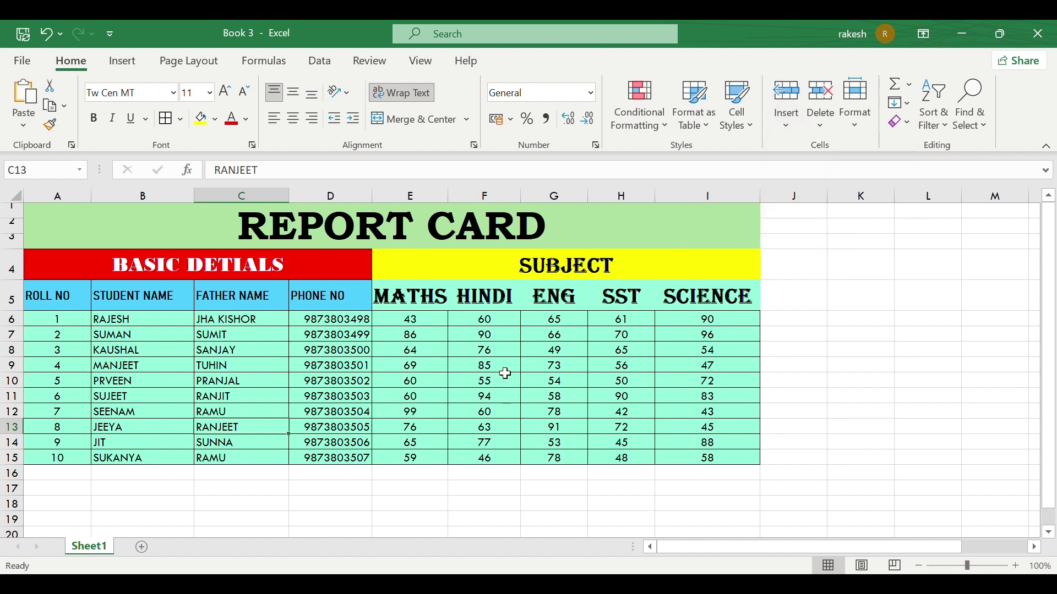
left_click(490, 325)
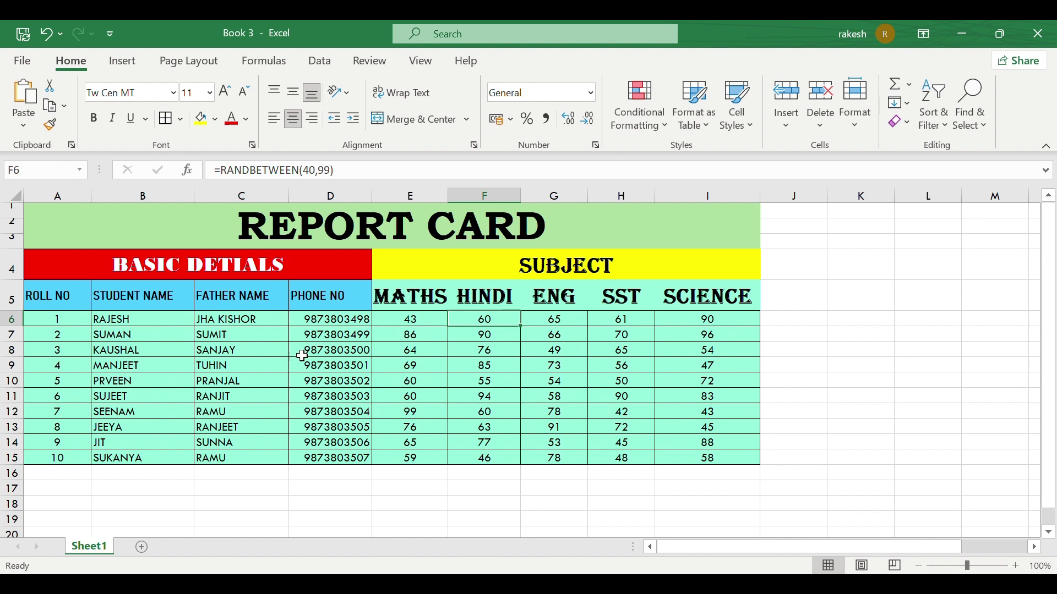
left_click_drag(411, 320, 542, 454)
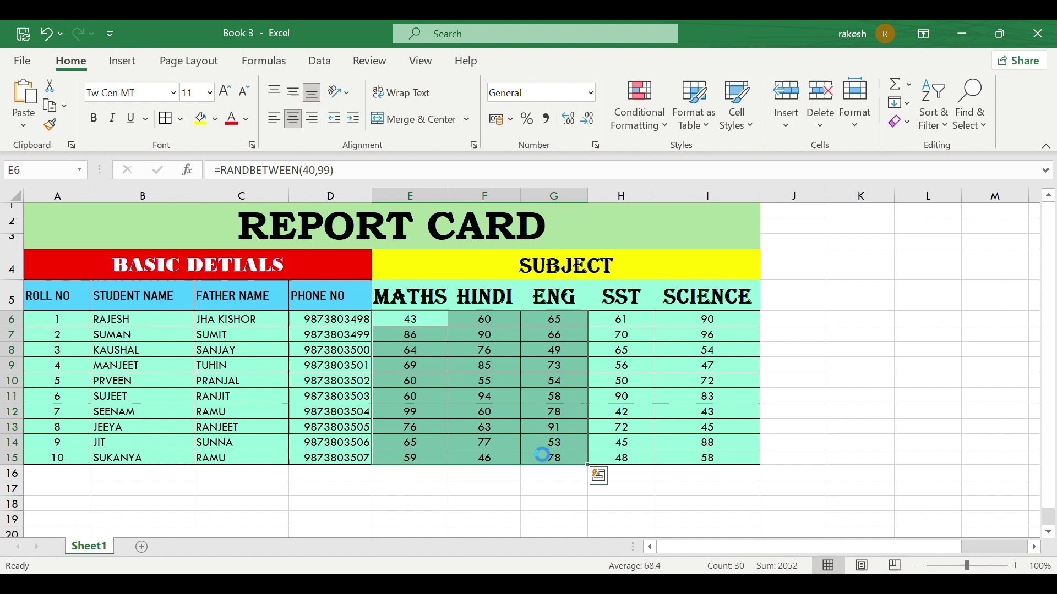
key("ctrl+c")
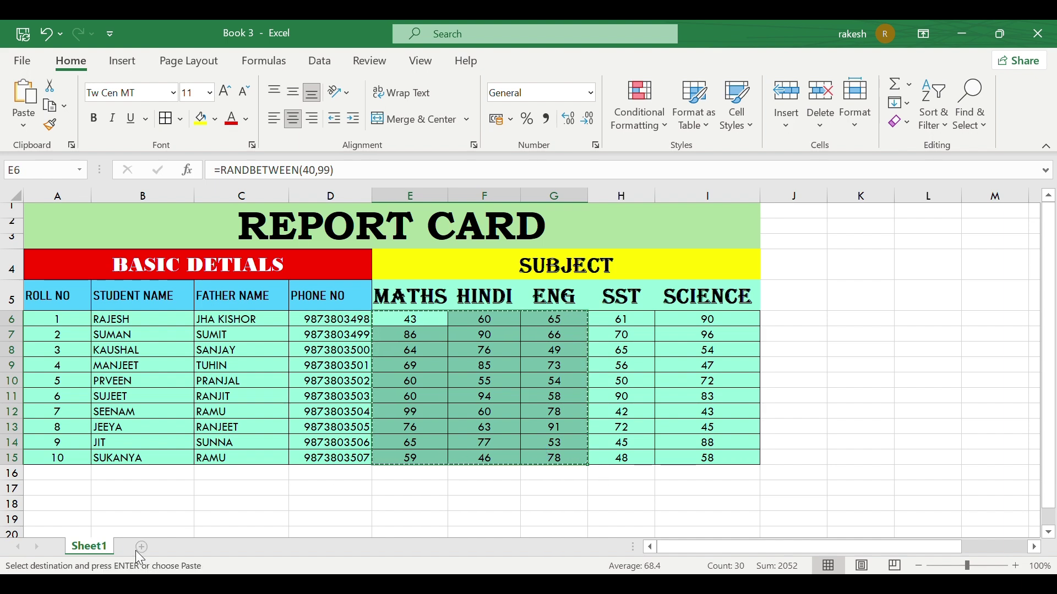
Step: Add a new sheet and paste the marks at E6 as values only
left_click(140, 548)
left_click(102, 275)
left_click(266, 288)
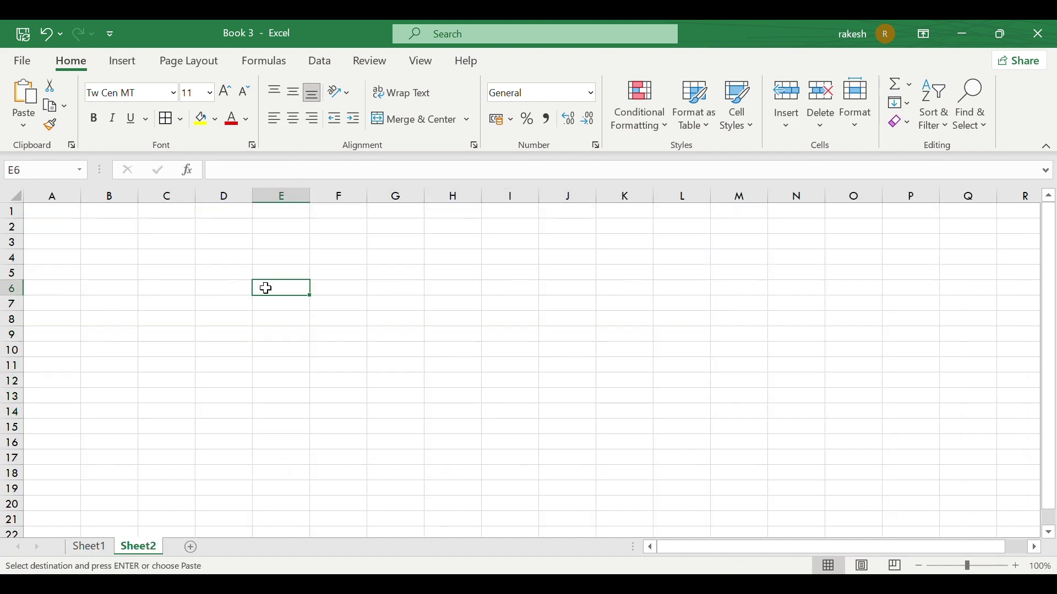
key("ctrl+v")
left_click(460, 448)
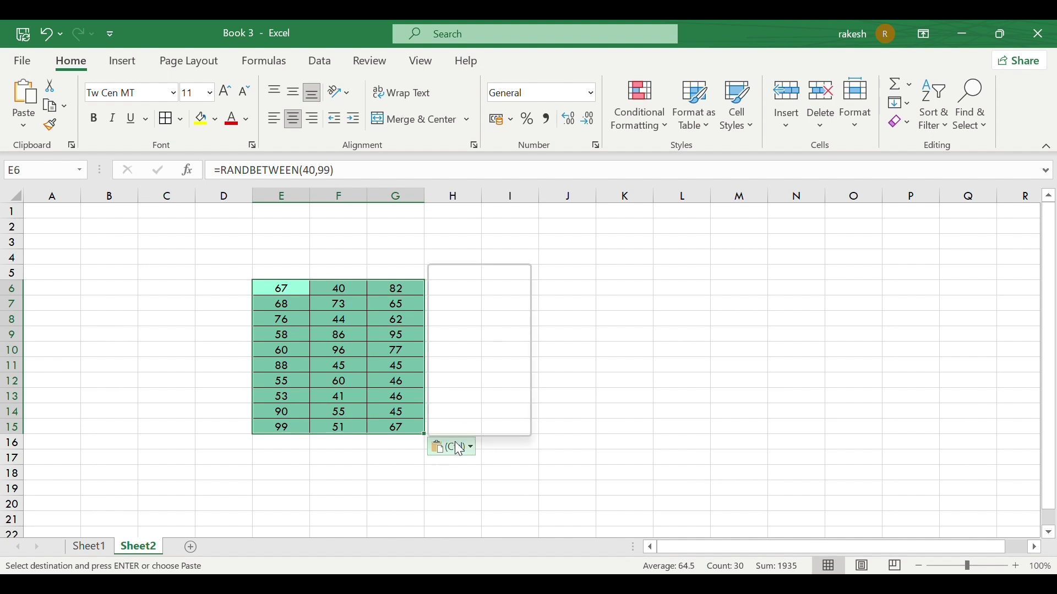
left_click(447, 376)
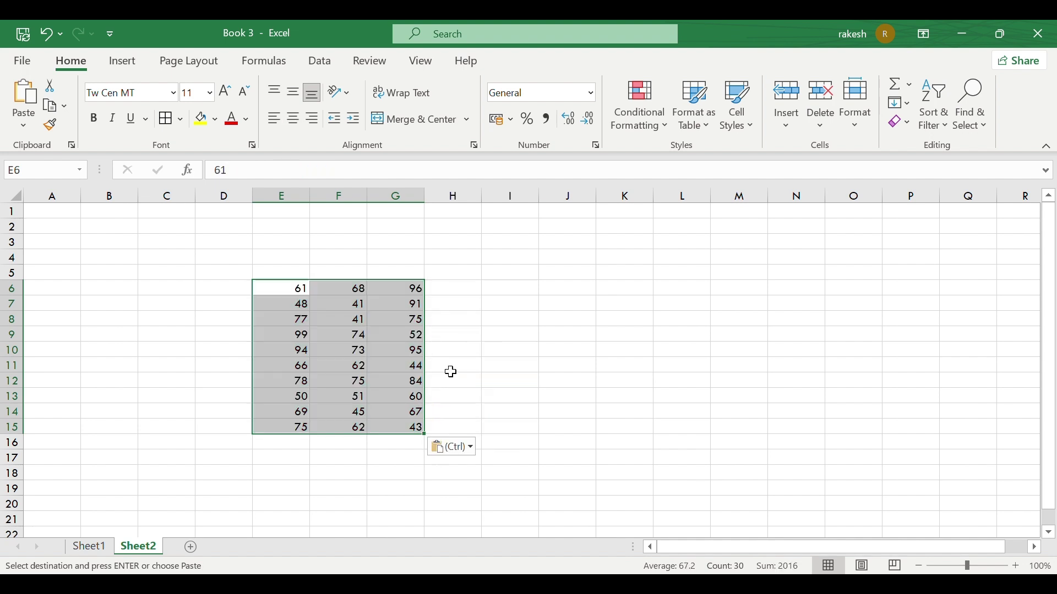
left_click(452, 366)
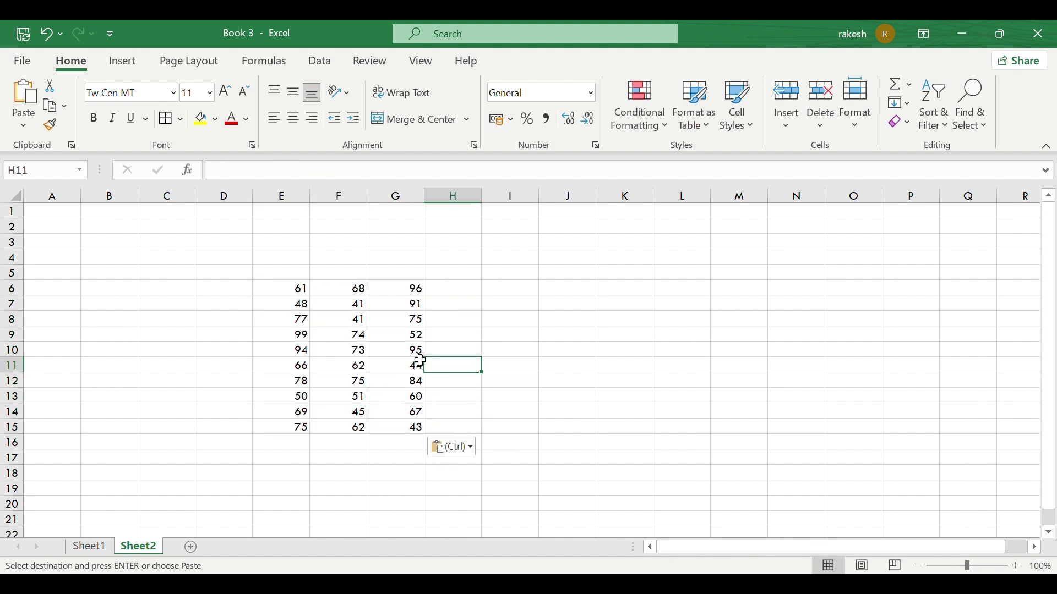
Step: Fill row 10's marks (E10:G10) yellow
left_click(354, 347)
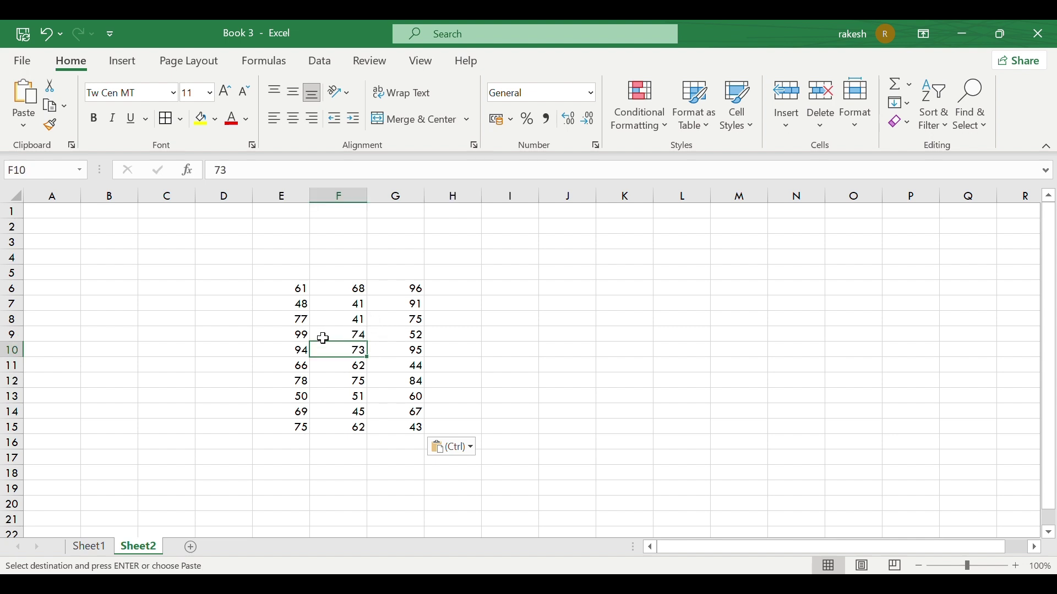
left_click_drag(286, 352, 397, 350)
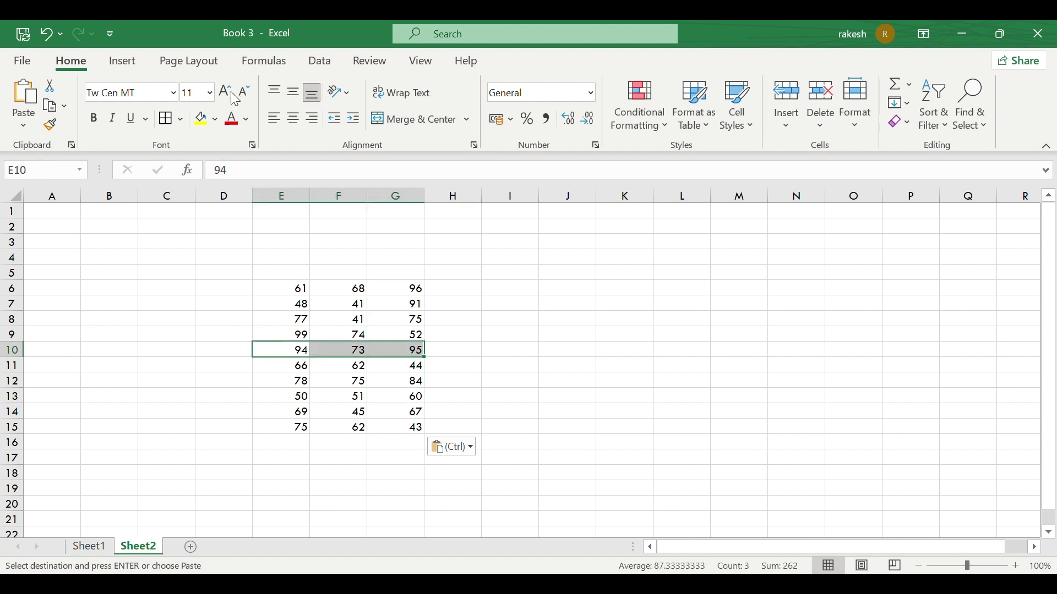
left_click(201, 119)
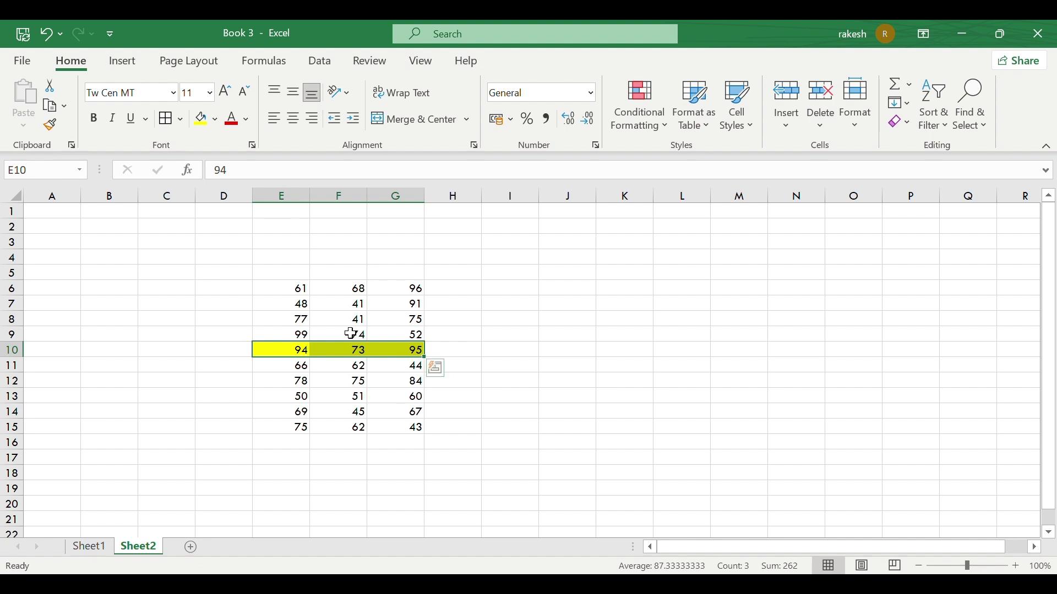
left_click(435, 368)
left_click(404, 399)
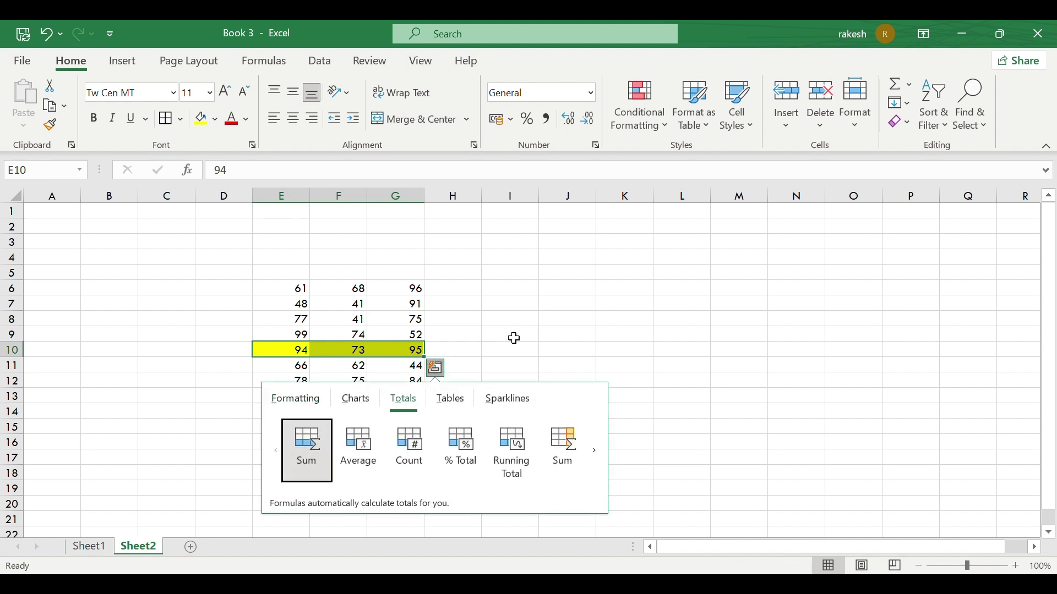
left_click(515, 337)
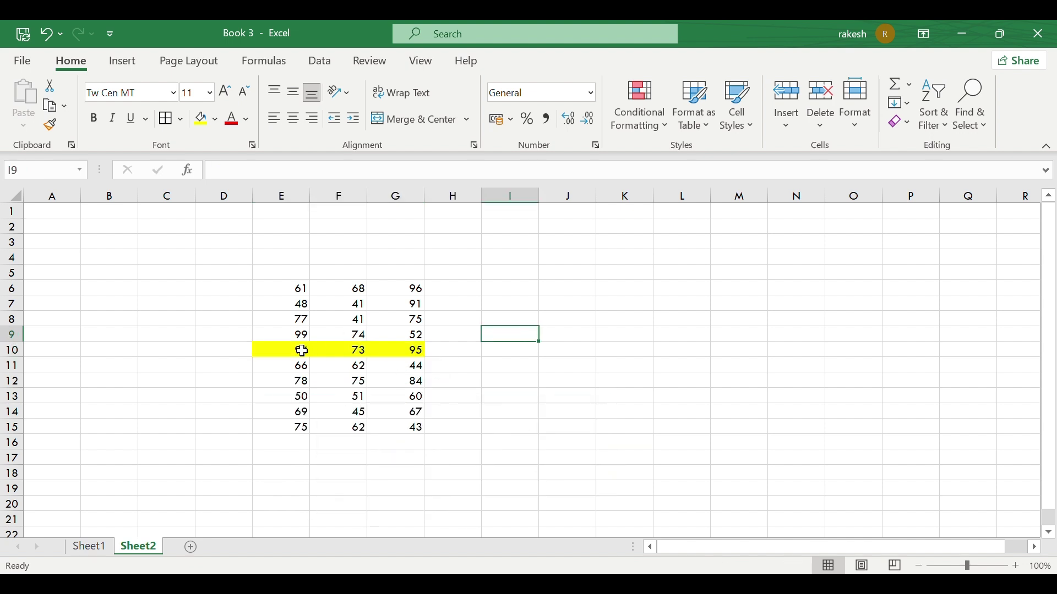
Step: Centre the pasted marks in E6:G15
left_click_drag(290, 281, 396, 421)
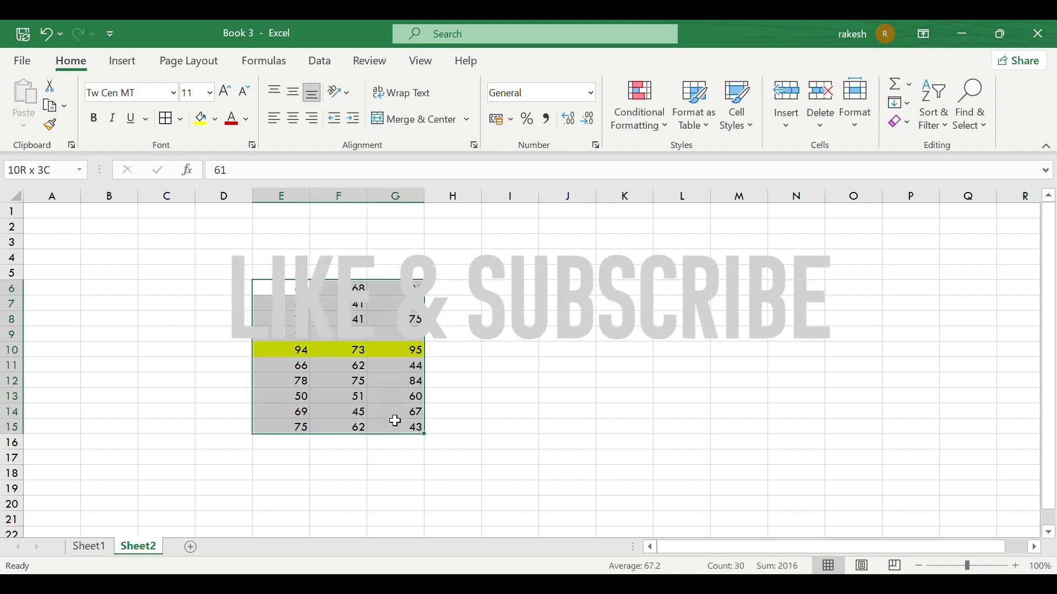
left_click(292, 118)
left_click(312, 366)
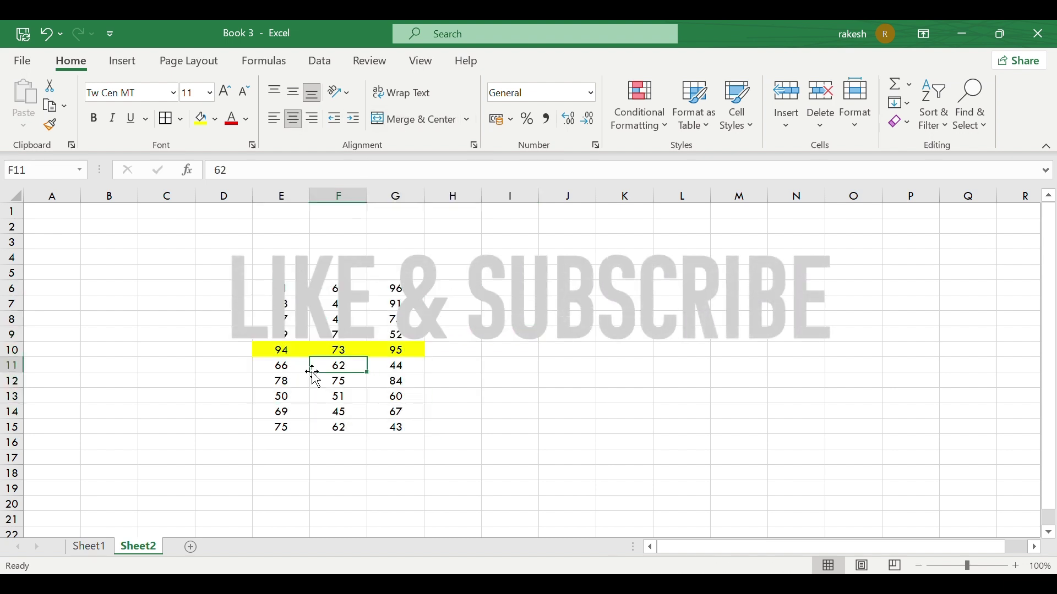
Step: Insert a blank cell at F10, shifting 73 and 95 one column right
left_click(351, 351)
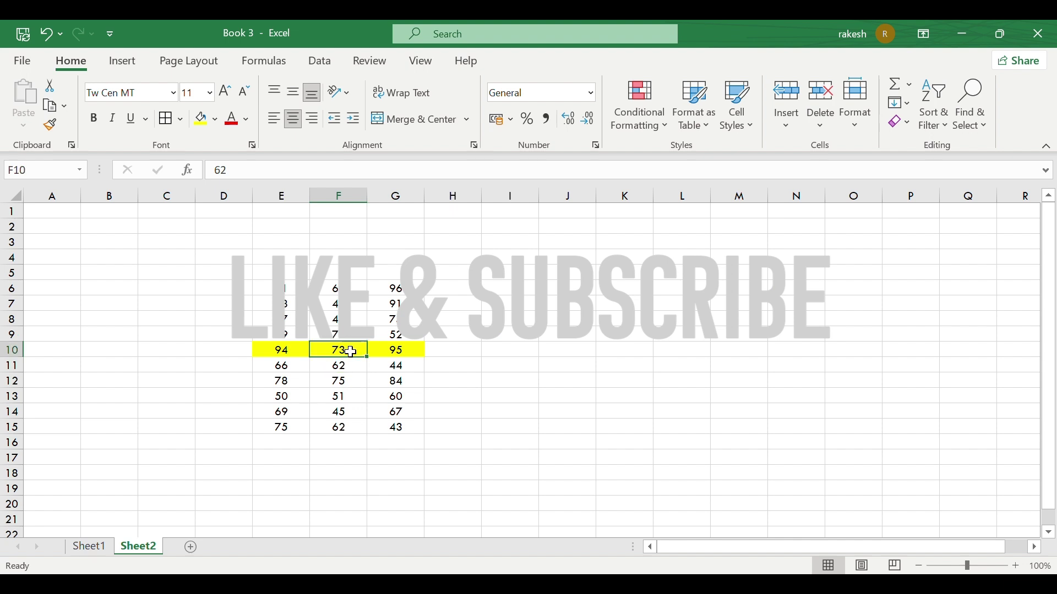
left_click(788, 130)
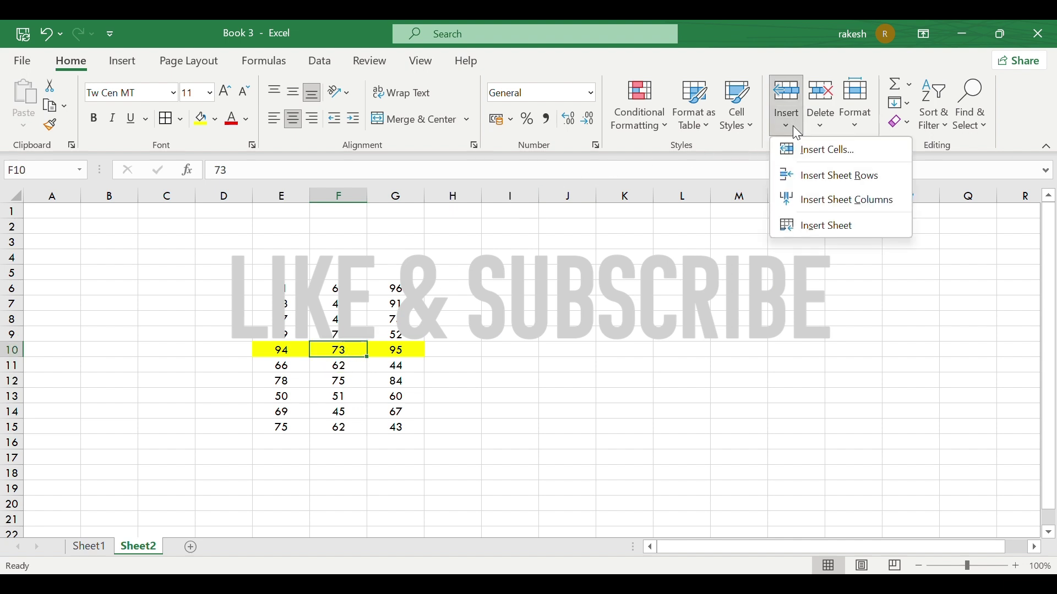
left_click(808, 152)
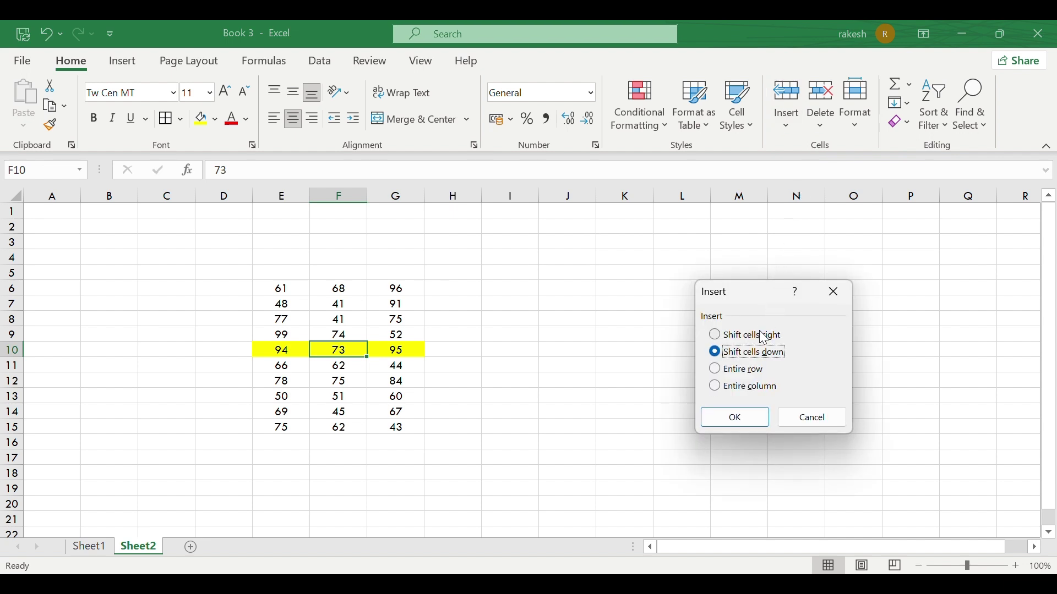
left_click(761, 334)
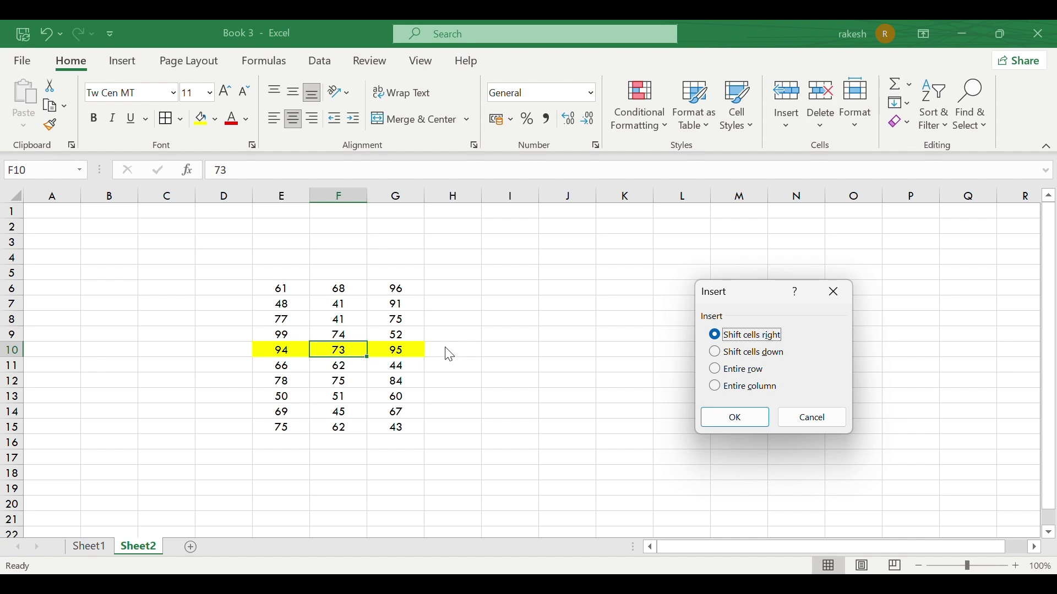
left_click(731, 415)
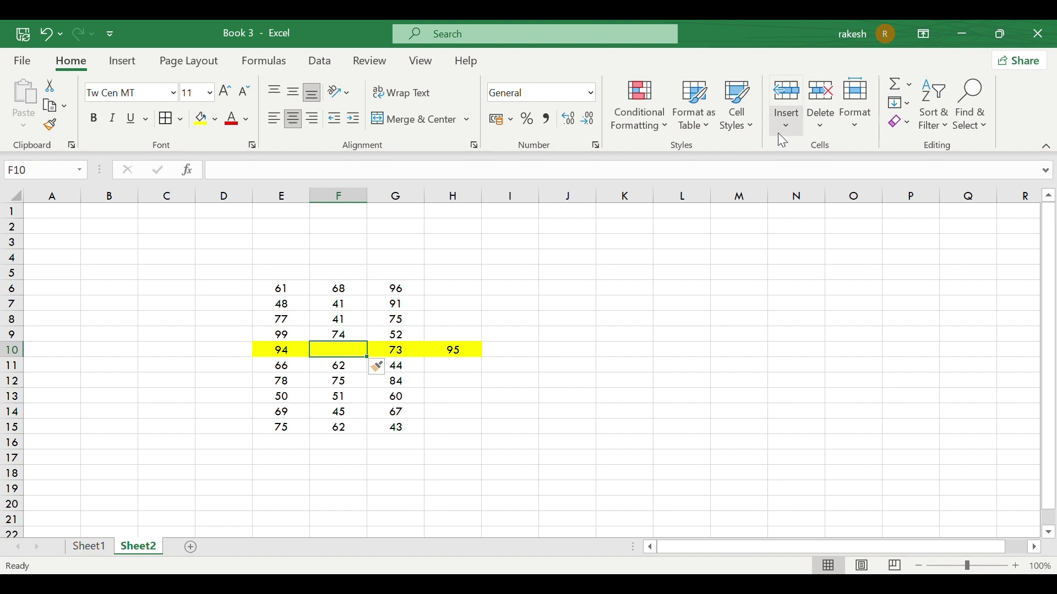
left_click(787, 118)
Step: Insert a cell with Shift cells down, then undo both insertions to restore 94, 73, 95
left_click(826, 147)
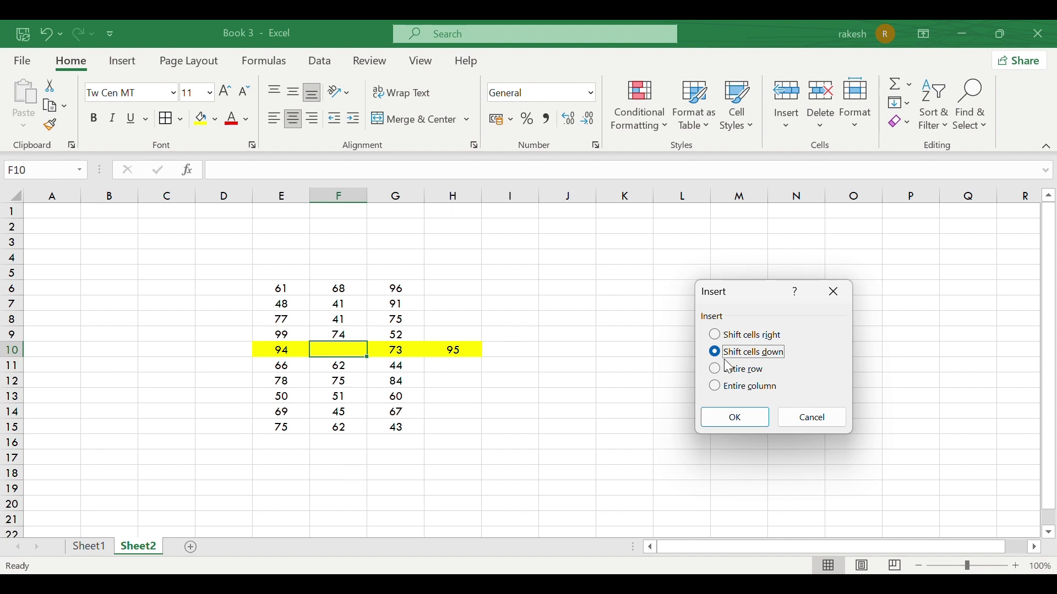
left_click(752, 424)
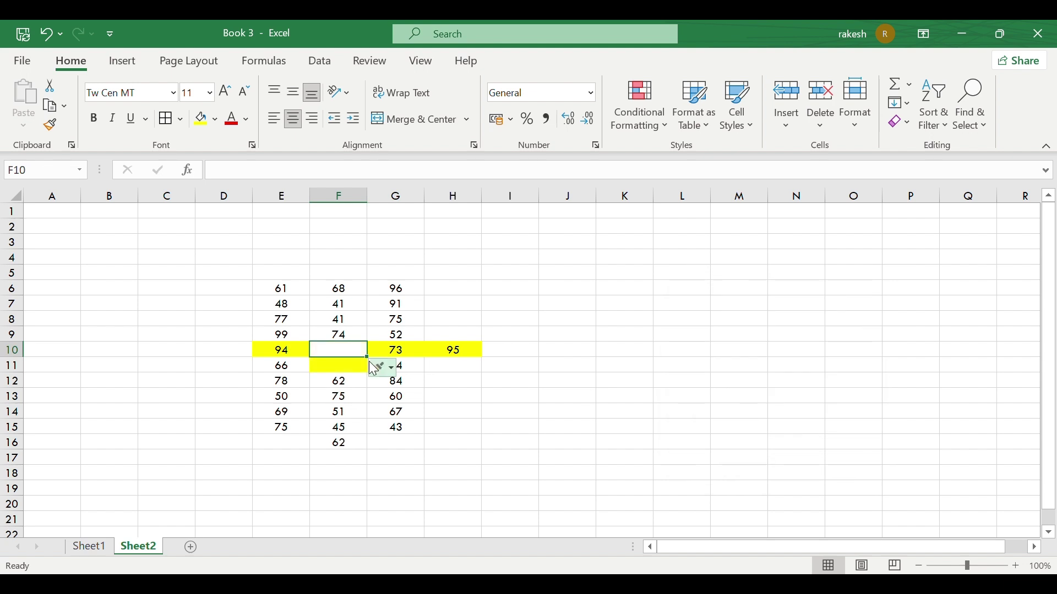
key("ctrl+z")
key("ctrl+z")
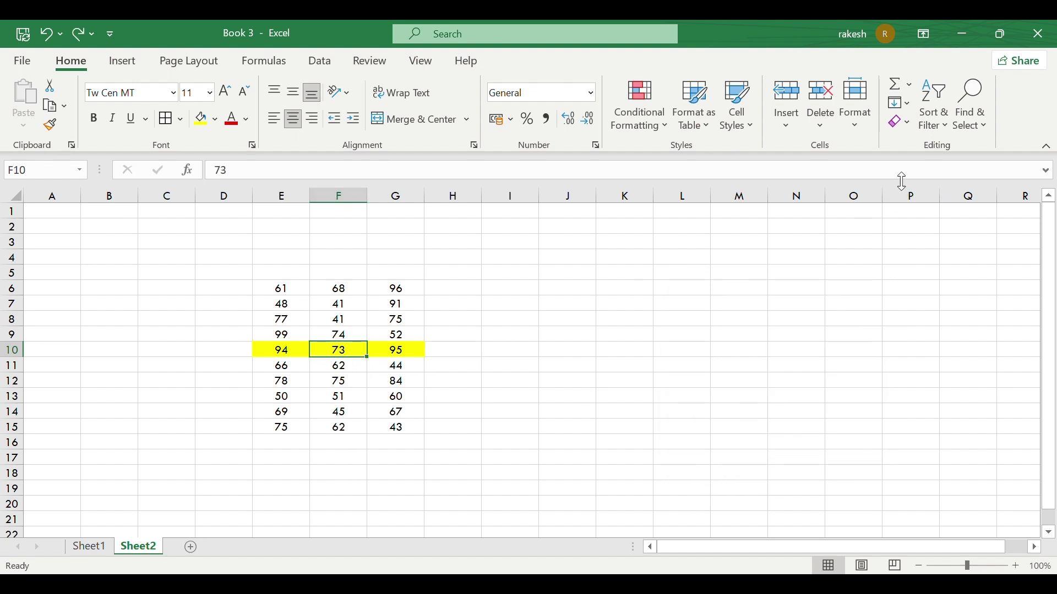
Step: Insert an entire blank row 10, pushing the yellow 94, 73, 95 marks to row 11
left_click(787, 113)
left_click(805, 150)
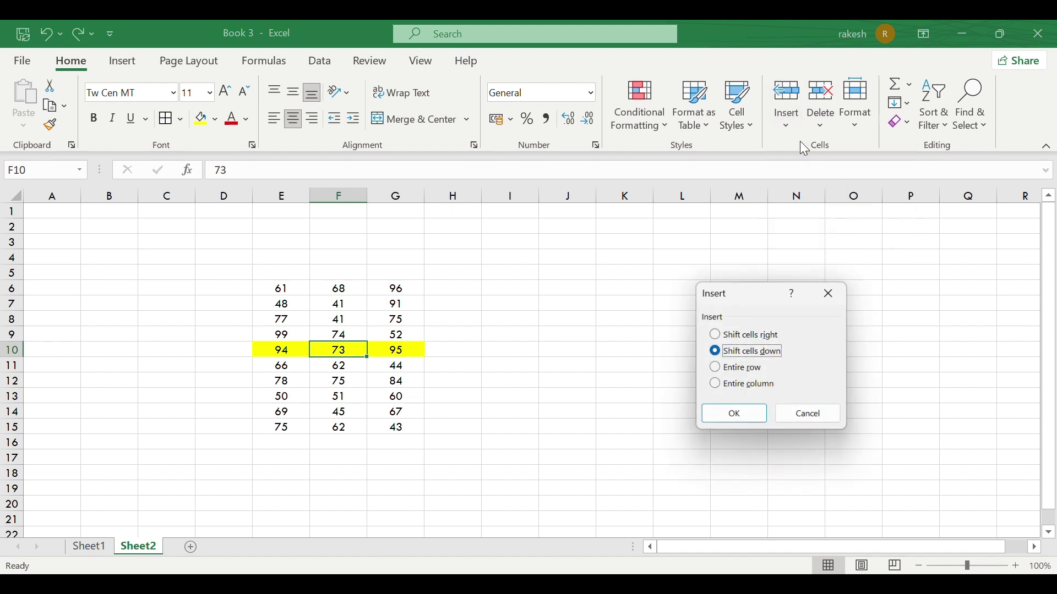
left_click(748, 374)
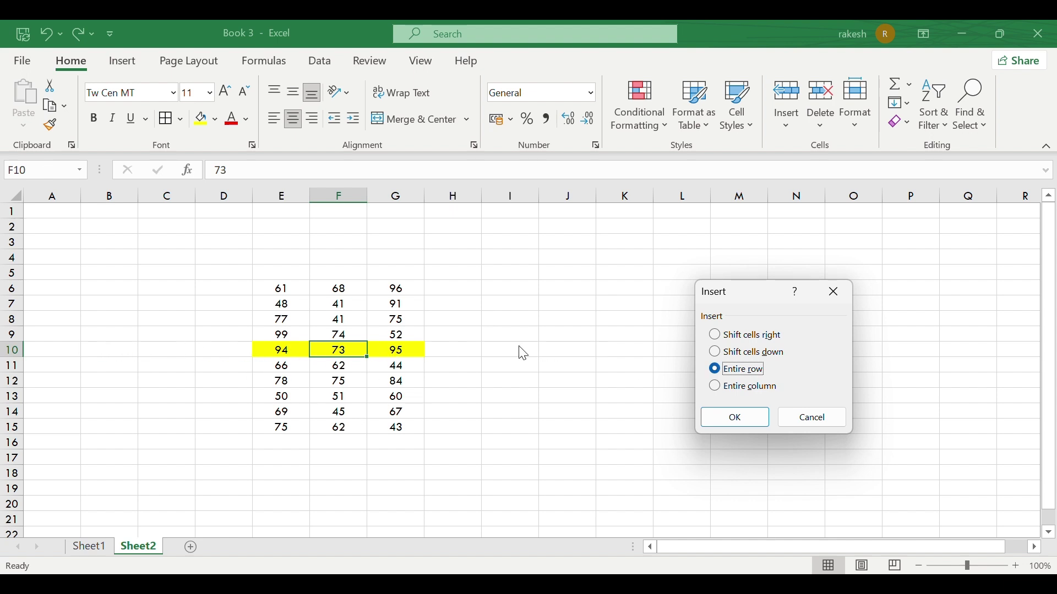
left_click(732, 417)
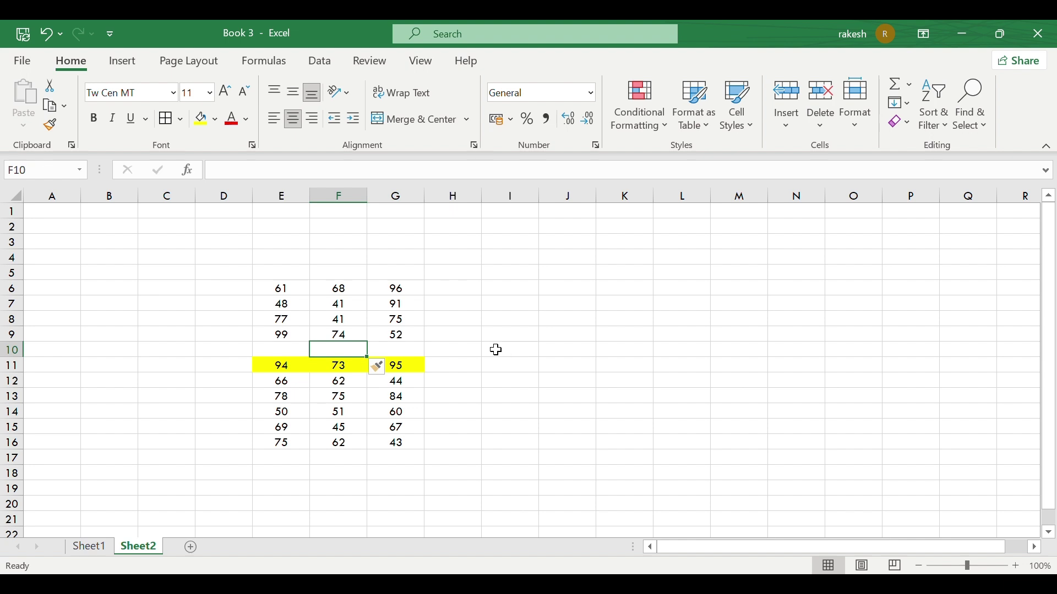
left_click(786, 125)
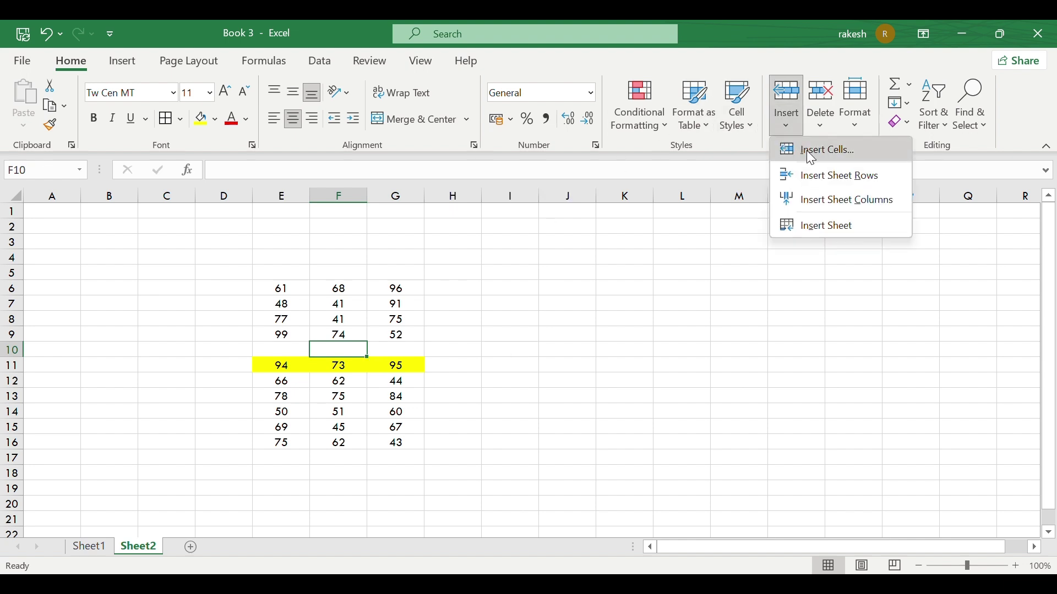
Step: Insert an entire blank column F, shifting the marks into columns G and H
left_click(843, 159)
left_click(734, 392)
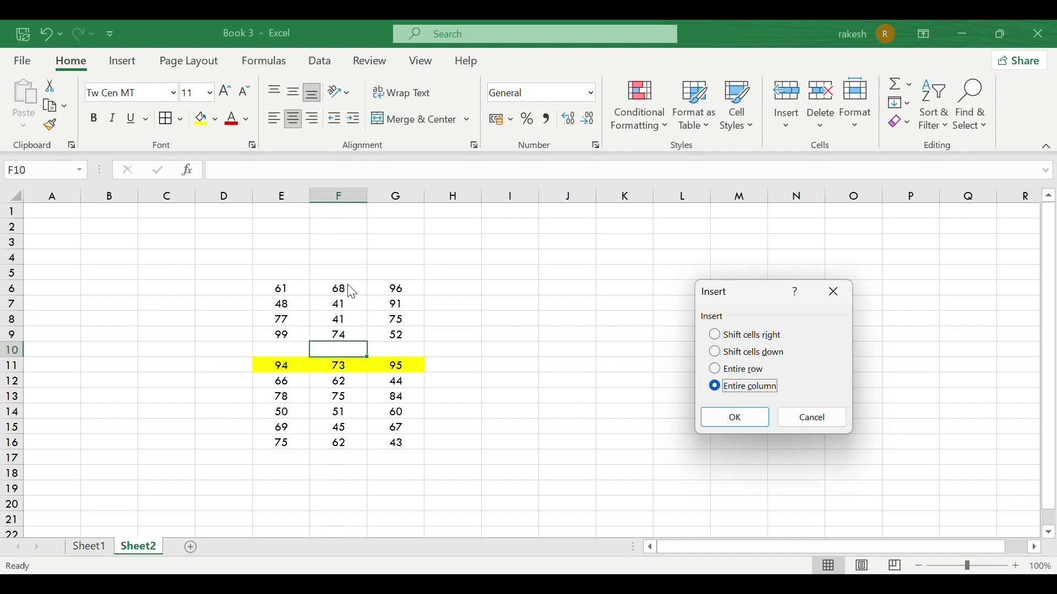
left_click(715, 417)
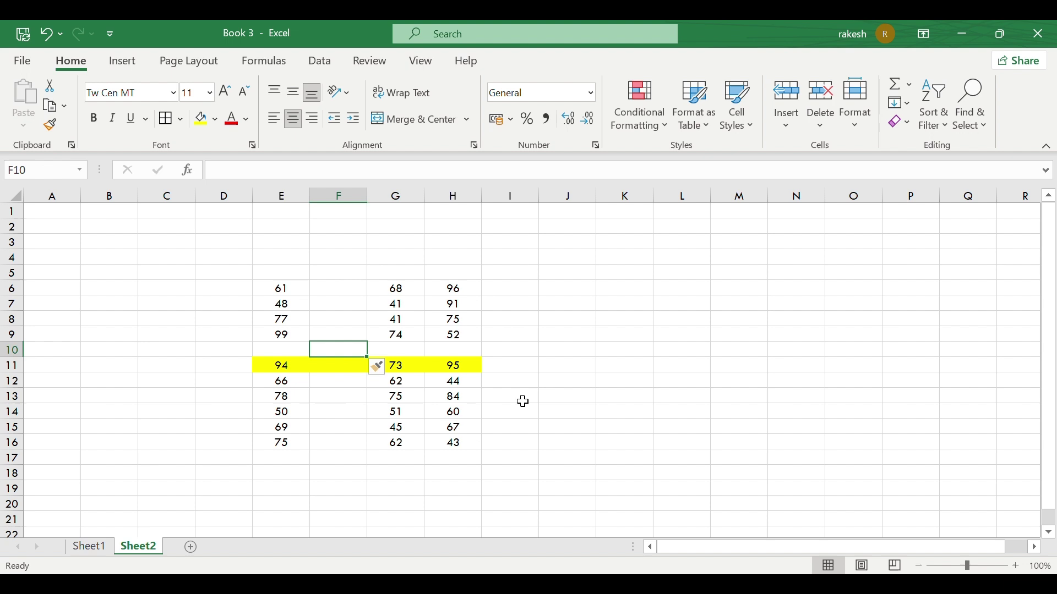
left_click(796, 133)
left_click(827, 163)
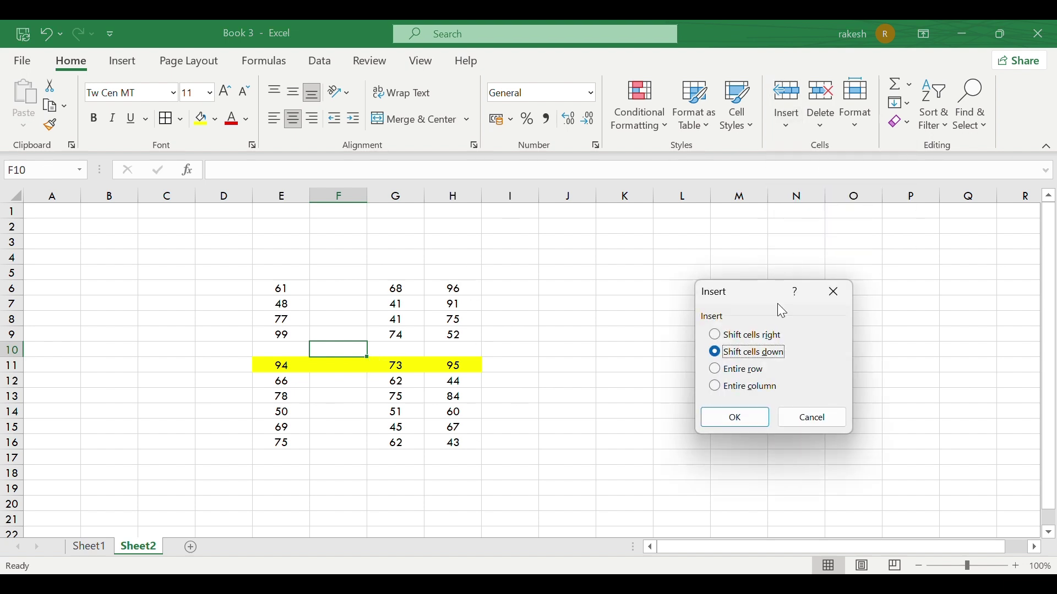
left_click(814, 417)
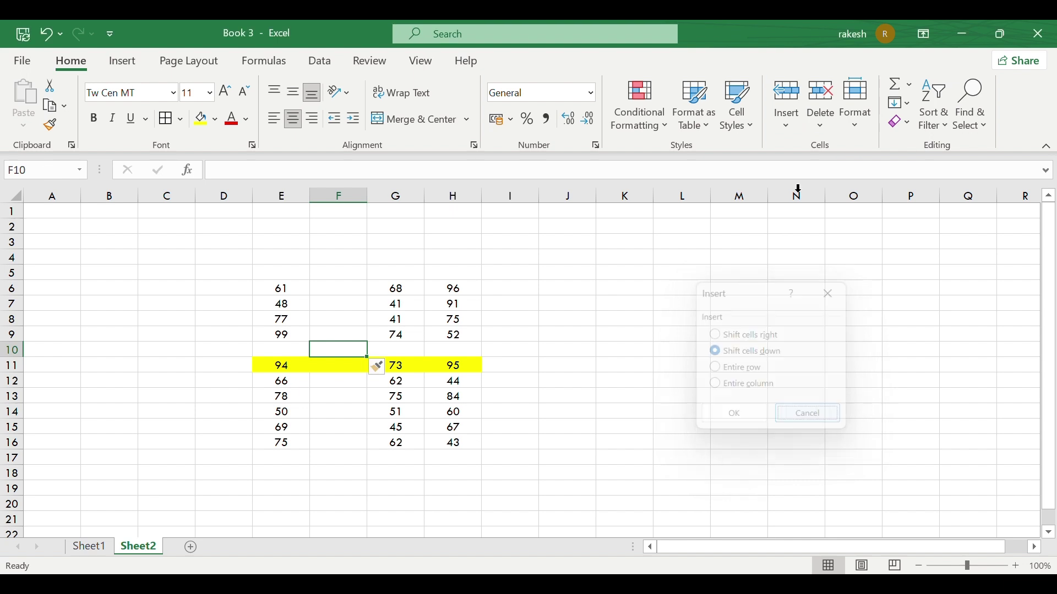
Step: Add a new blank worksheet, Sheet3, via Insert Sheet
left_click(788, 130)
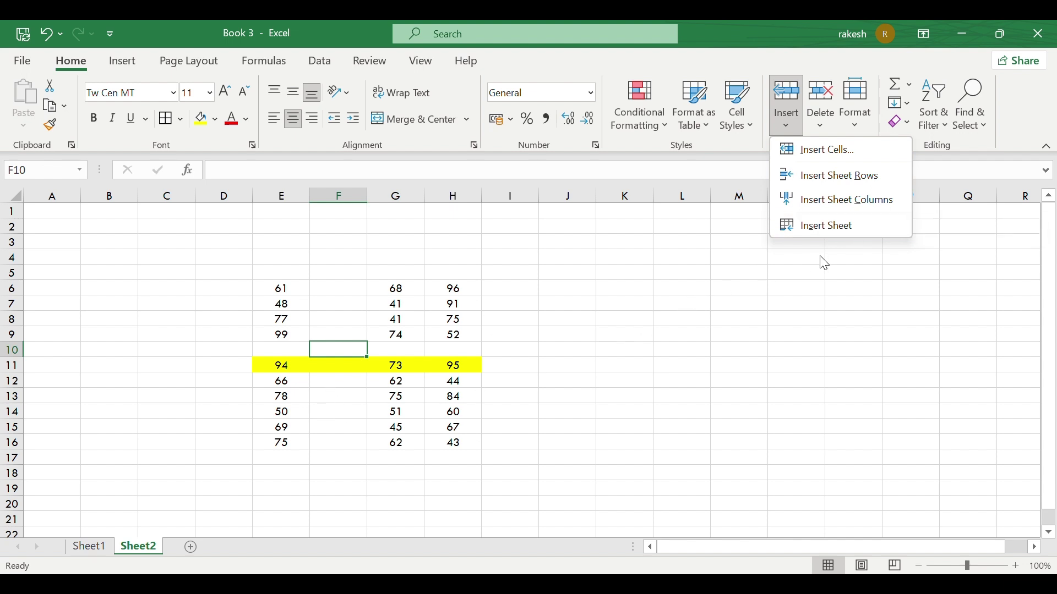
left_click(821, 227)
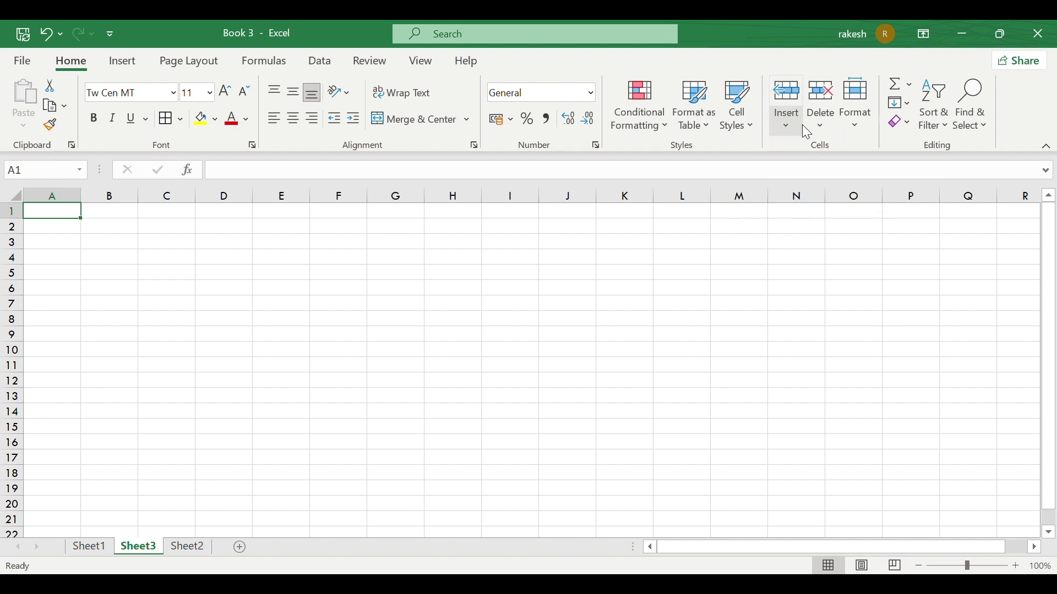
left_click(826, 121)
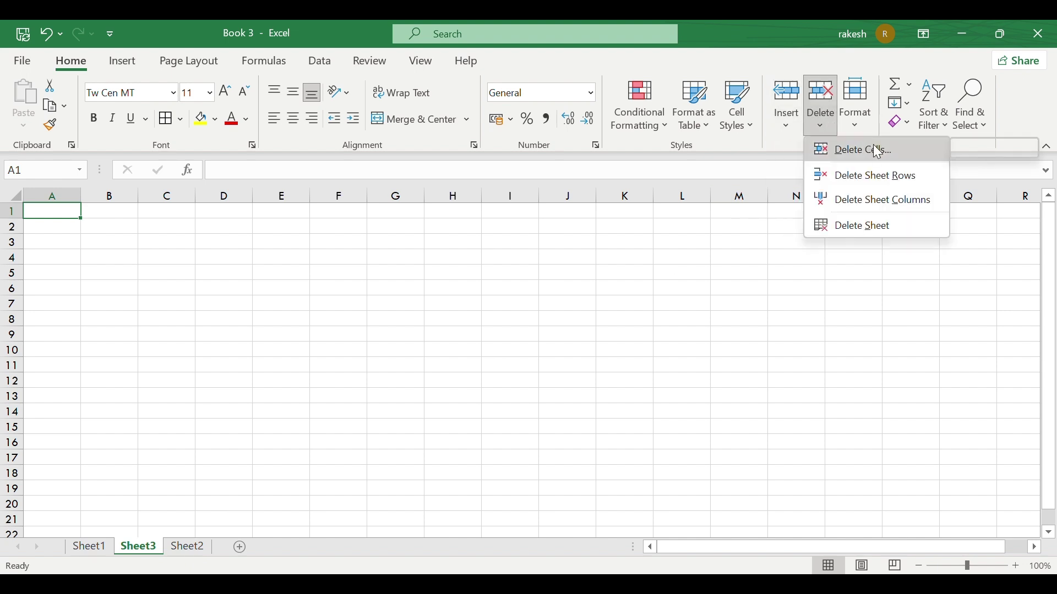
left_click(97, 542)
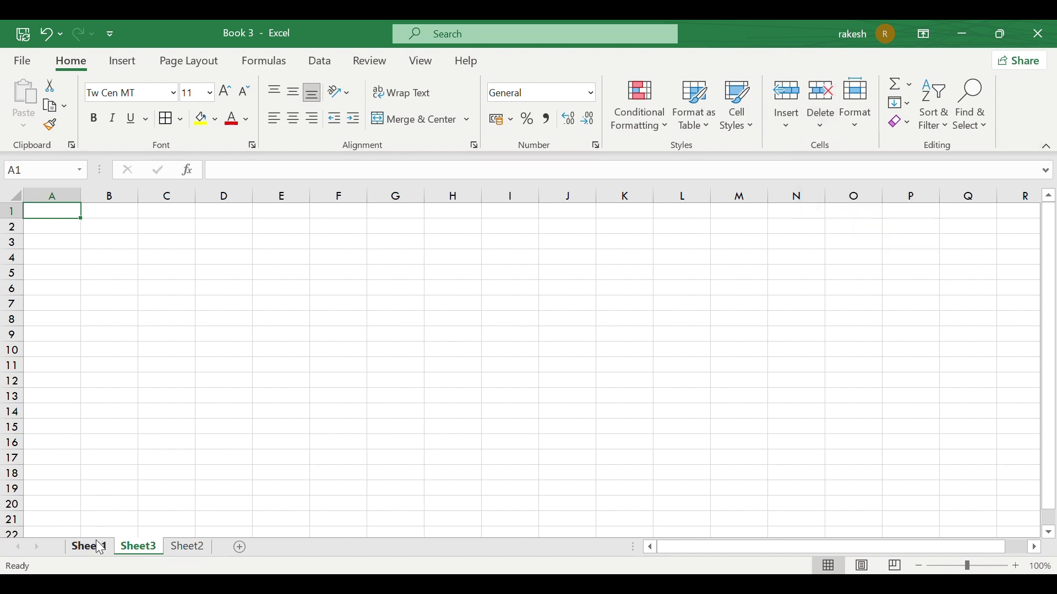
Step: Return to Sheet1 and select cells in the report card table
left_click(99, 547)
left_click(460, 349)
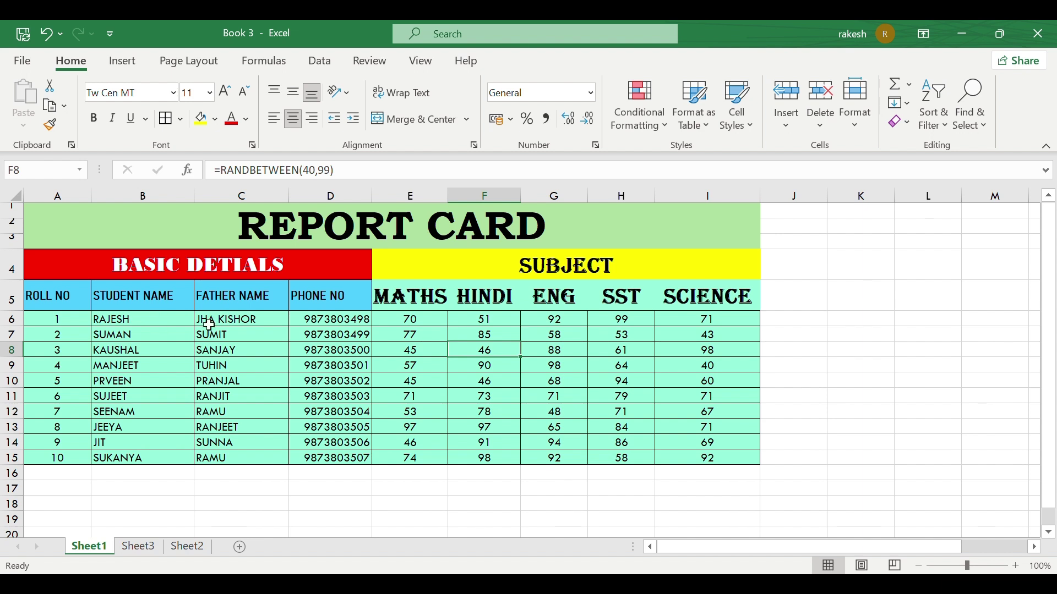
left_click_drag(148, 315, 341, 454)
left_click(340, 455)
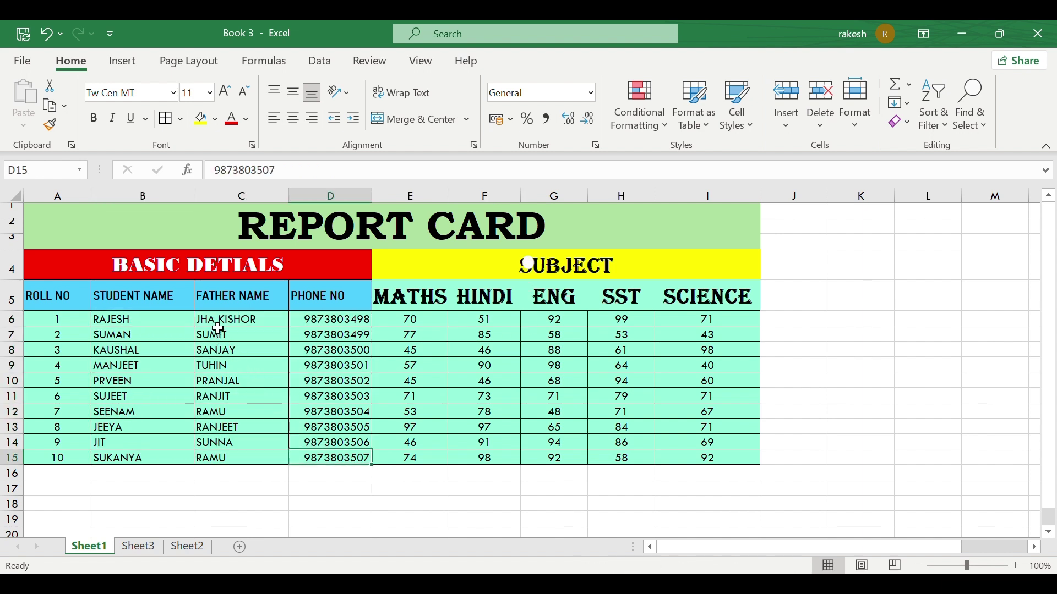
left_click(218, 365)
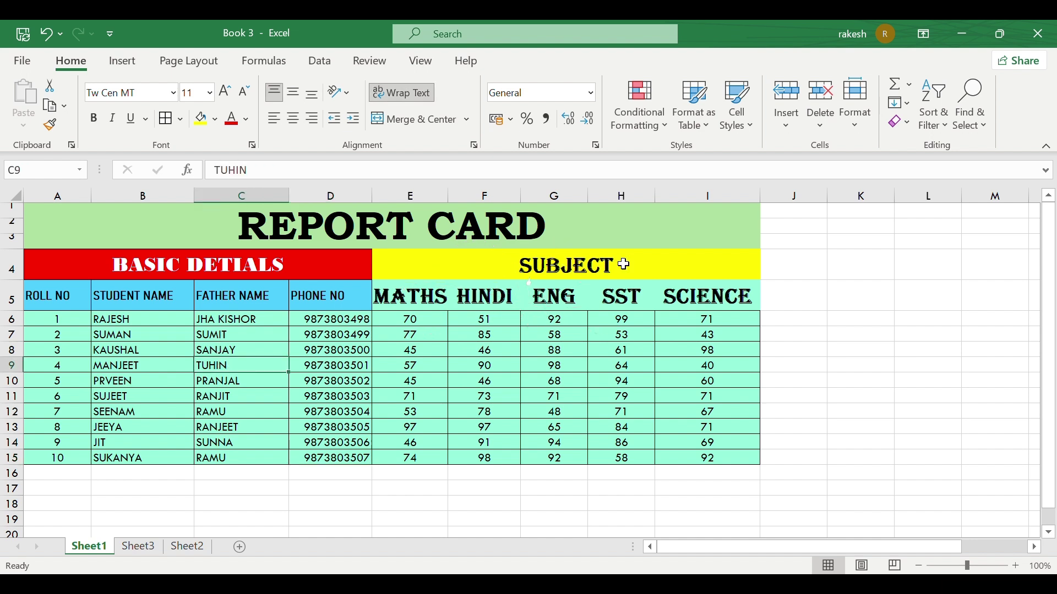
left_click(818, 125)
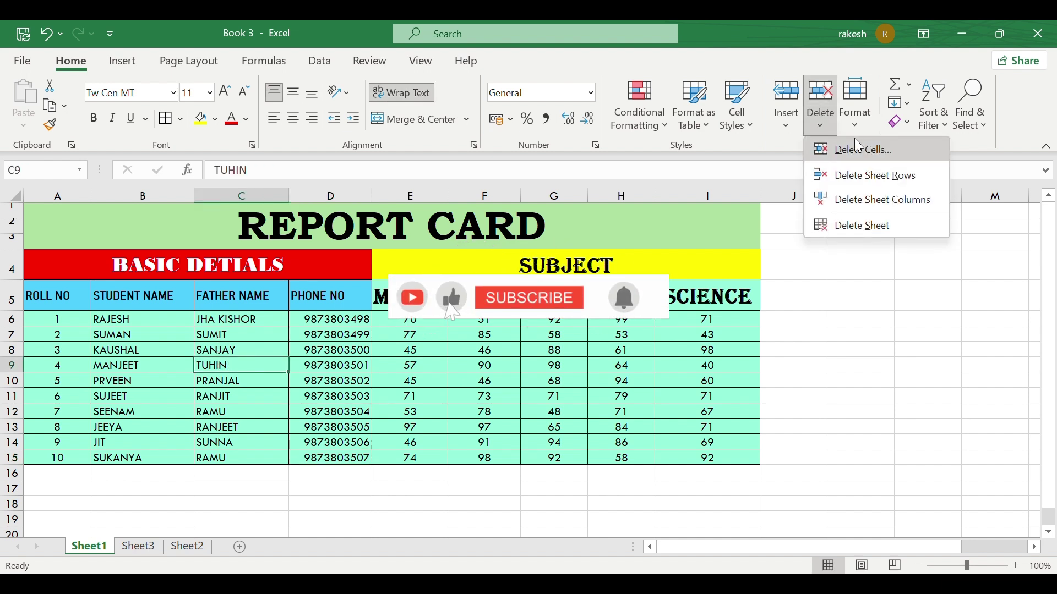
left_click(866, 149)
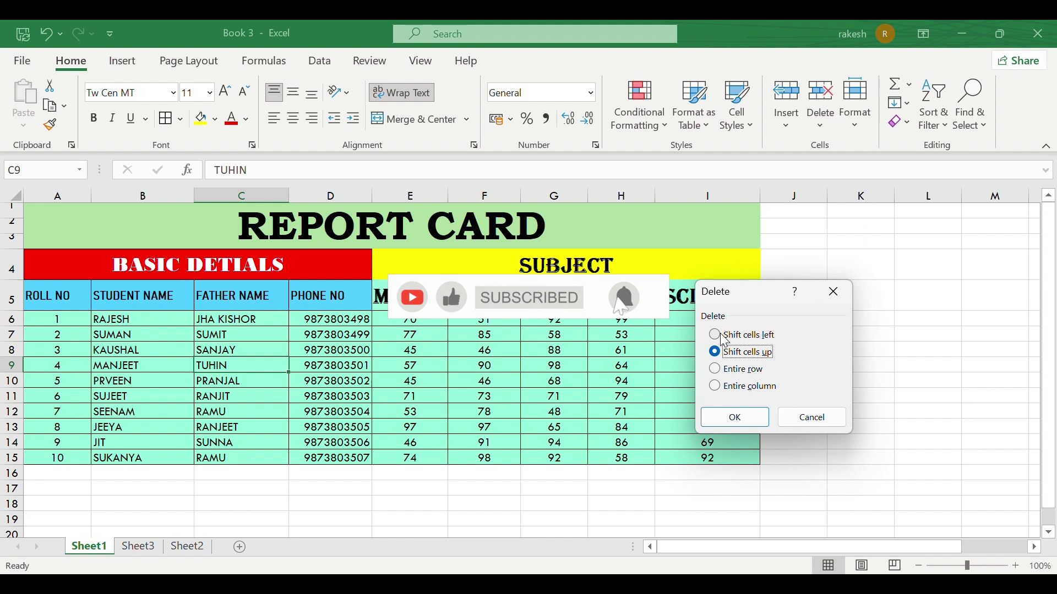
left_click(724, 337)
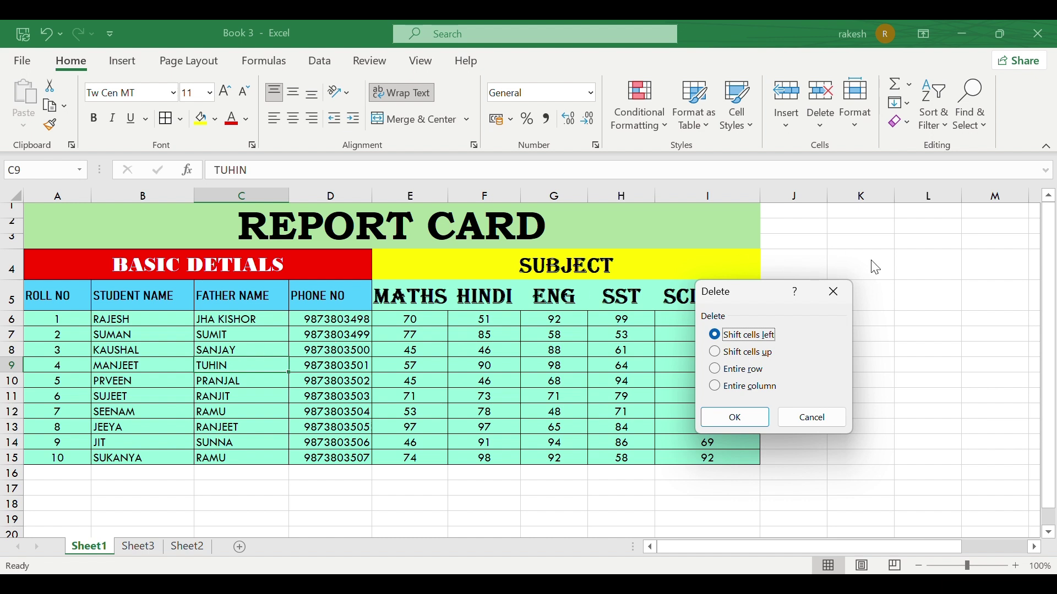
left_click(742, 410)
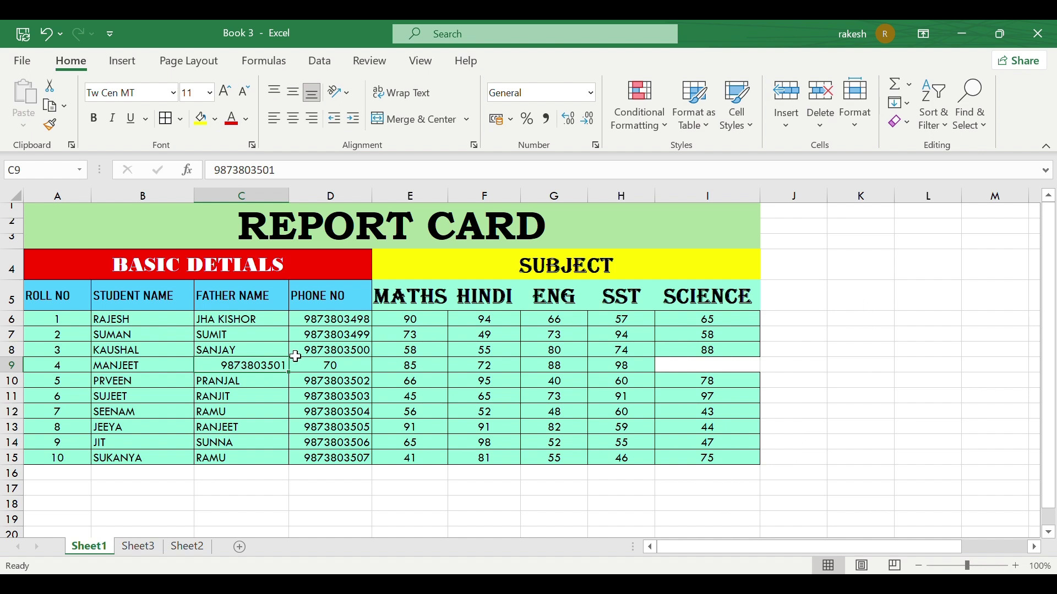
key("ctrl+z")
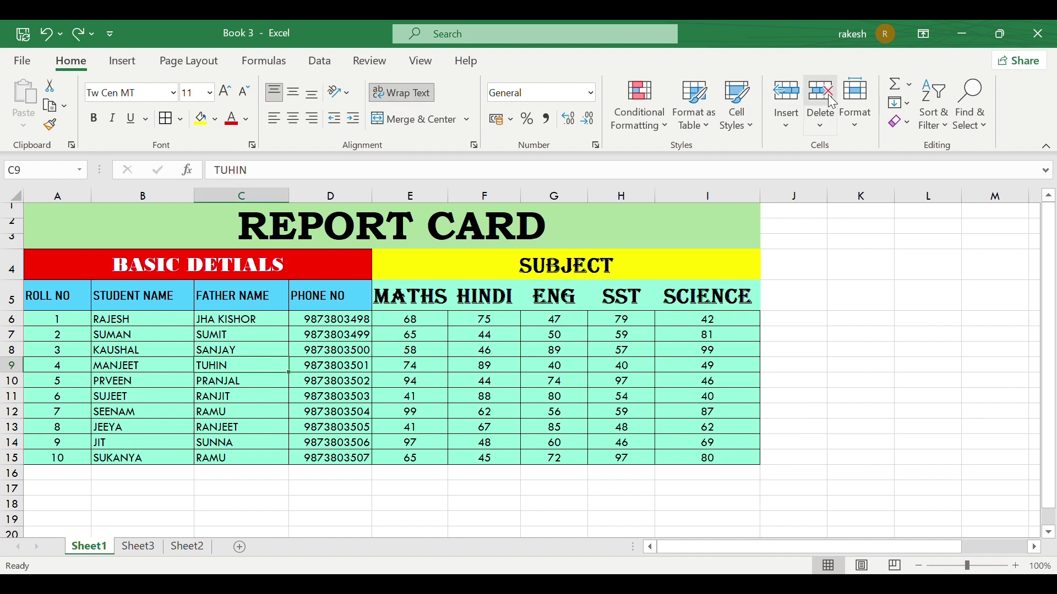
left_click(822, 125)
left_click(841, 148)
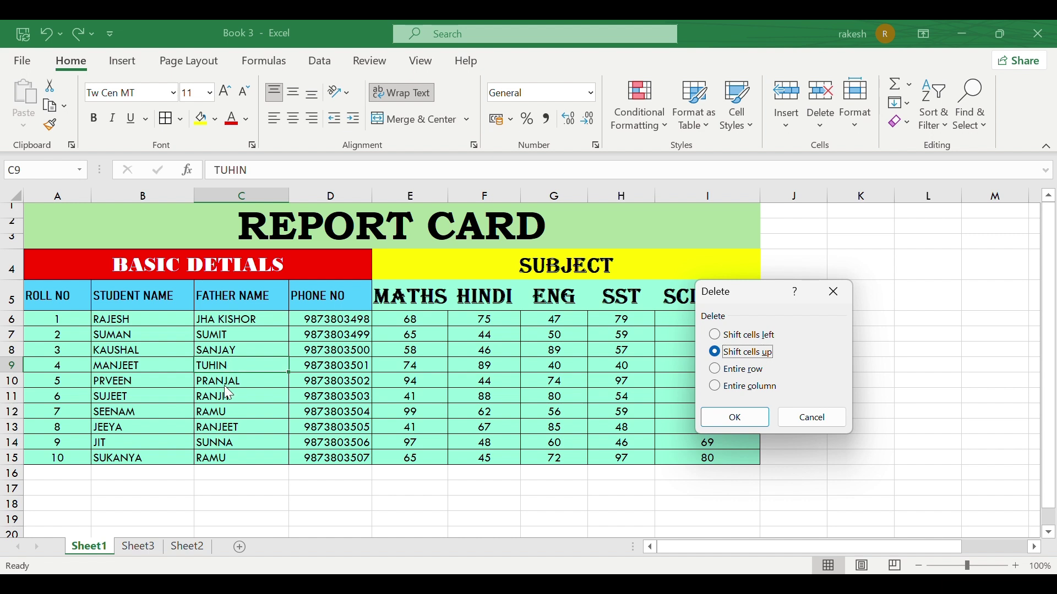
left_click(735, 417)
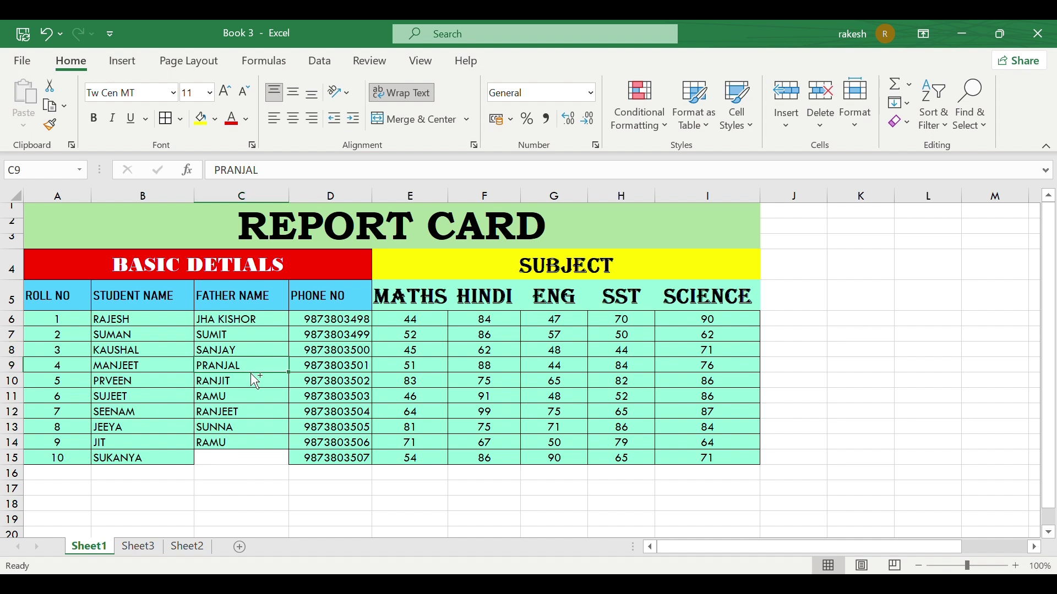
key("ctrl+z")
left_click(819, 131)
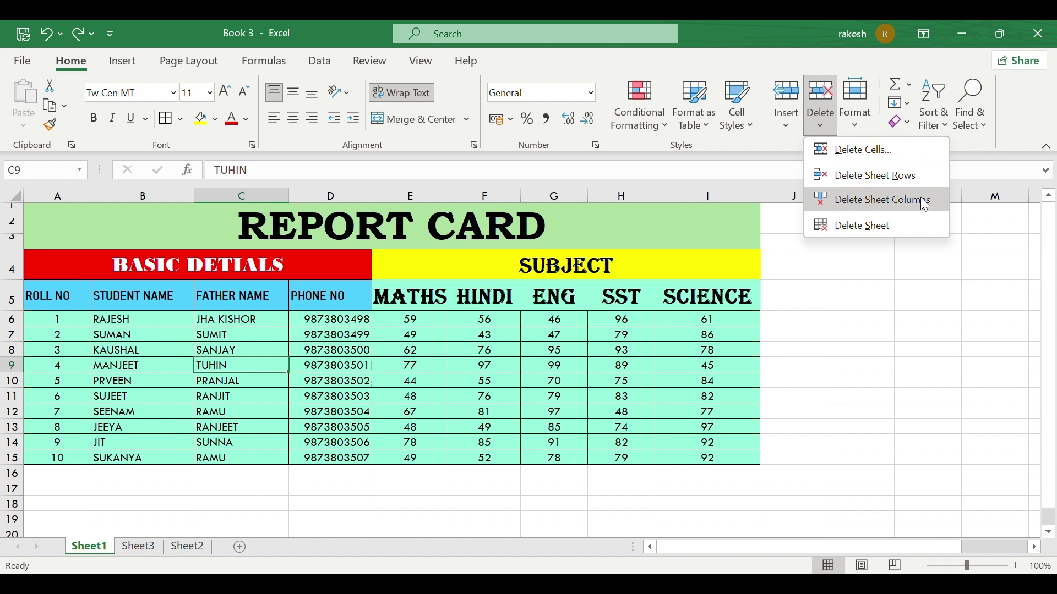
Step: Cancel the Delete Cells choices, leaving the empty cells beside the table unchanged
left_click(898, 149)
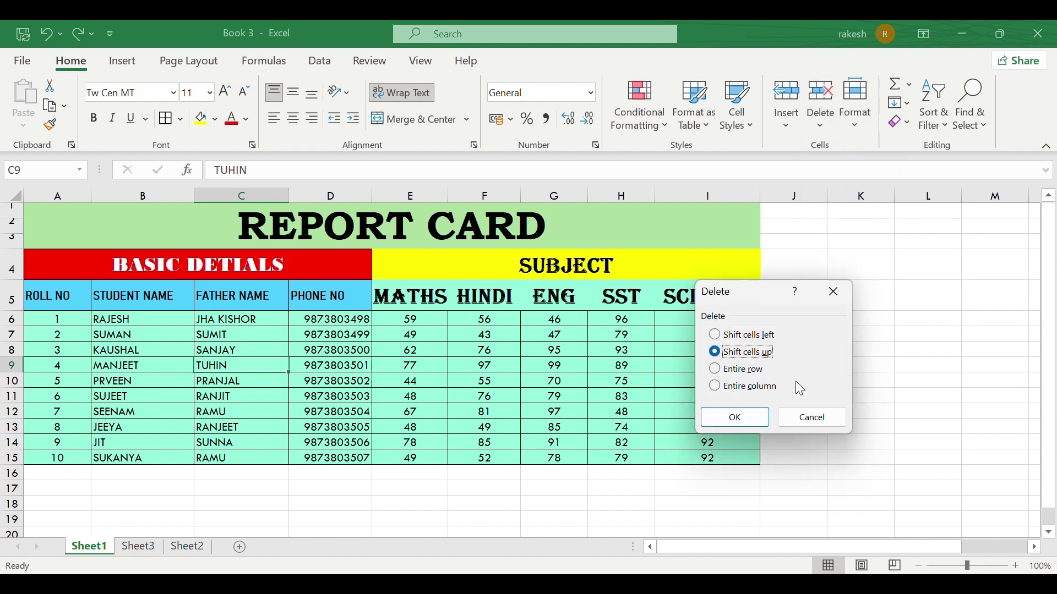
left_click(813, 417)
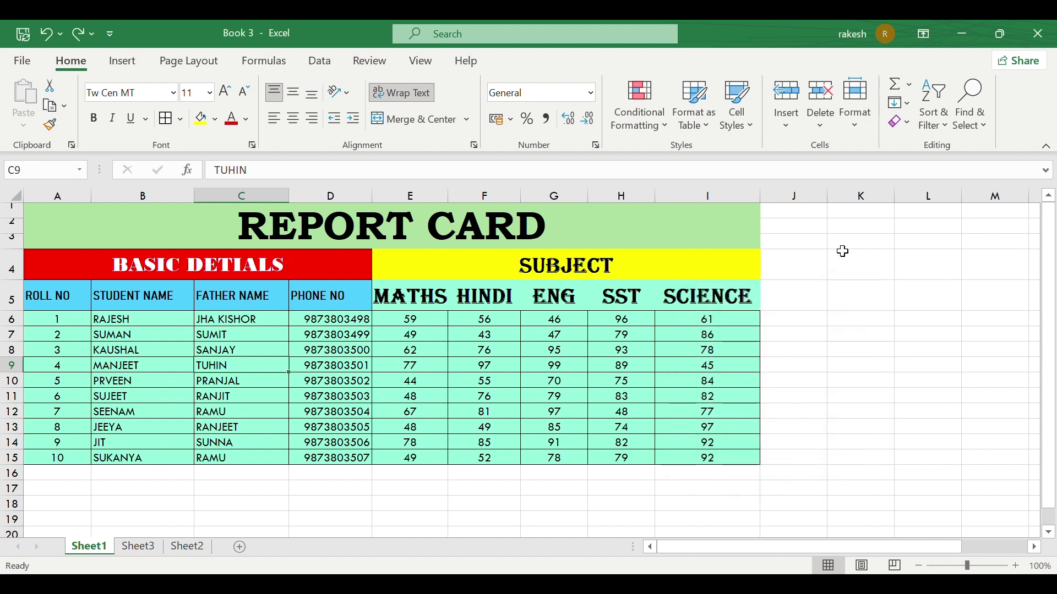
left_click_drag(843, 251, 856, 488)
left_click_drag(781, 377, 985, 363)
left_click(881, 273)
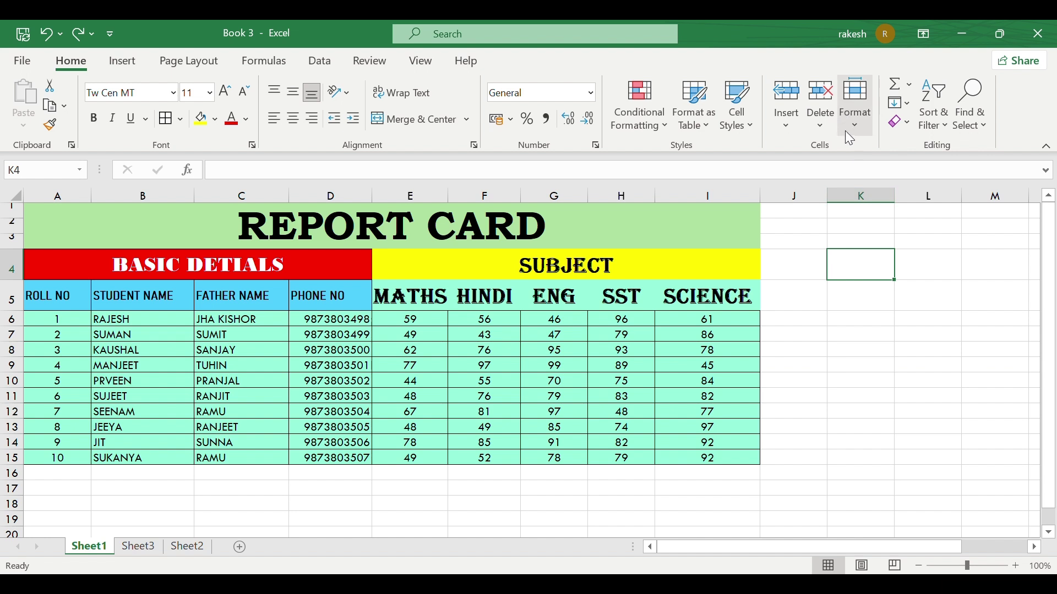
left_click(824, 129)
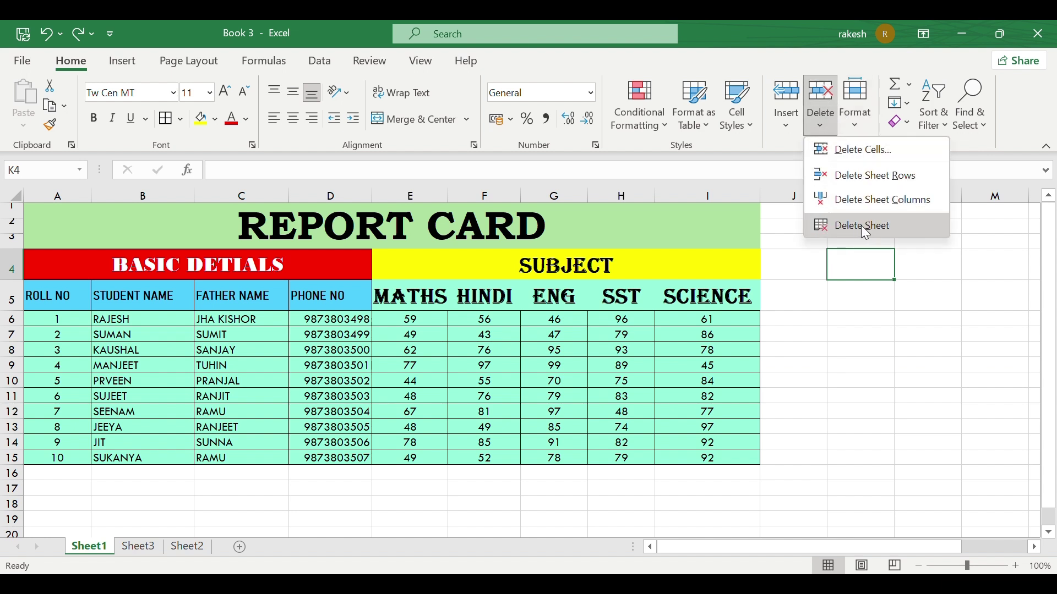
left_click(194, 545)
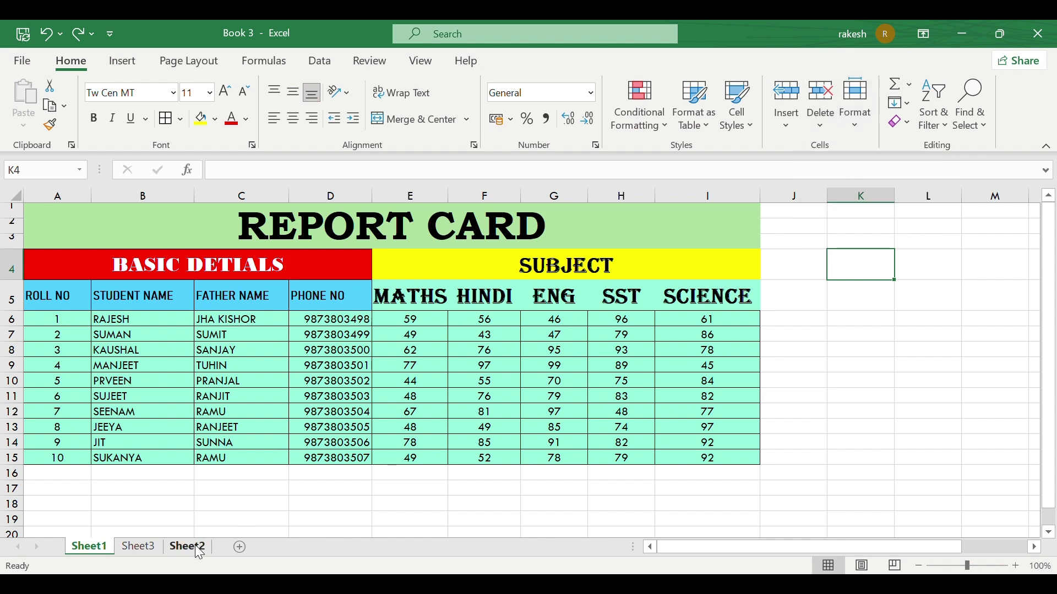
Step: Permanently delete Sheet2 and return to the Sheet1 report card
left_click(141, 547)
left_click(172, 547)
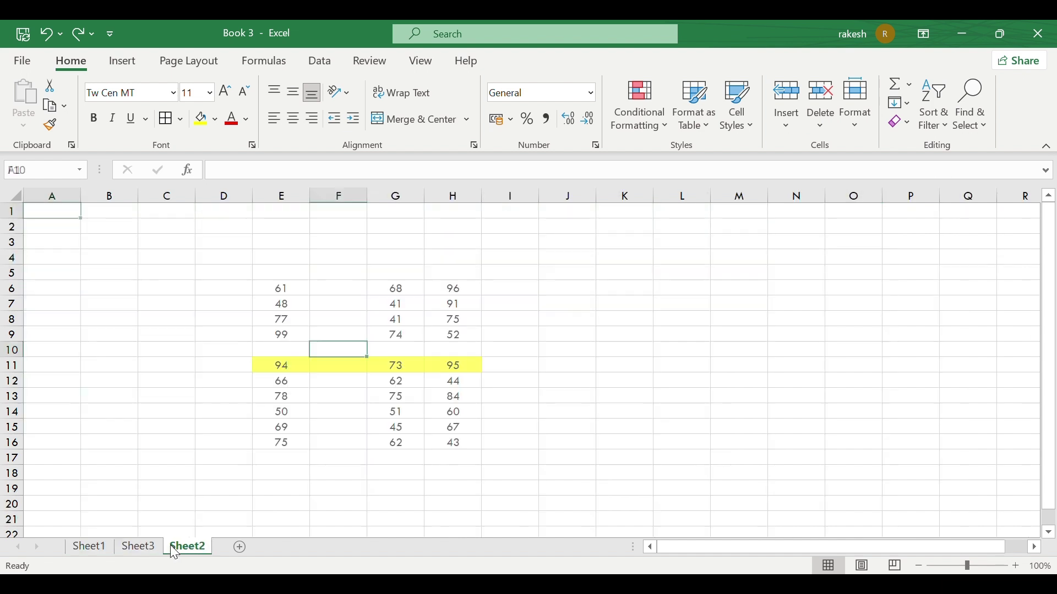
left_click(825, 121)
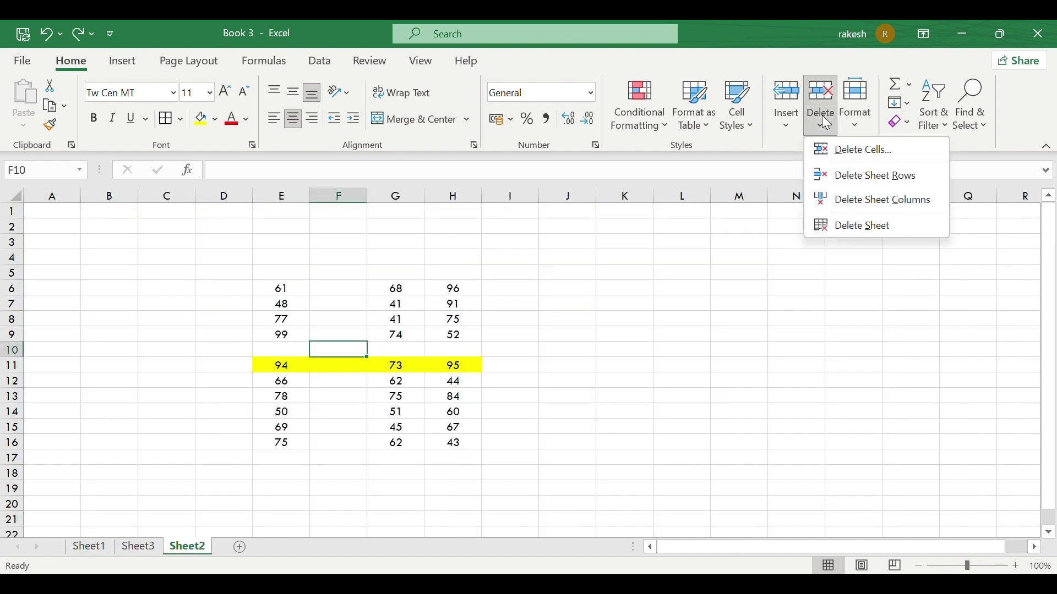
left_click(851, 225)
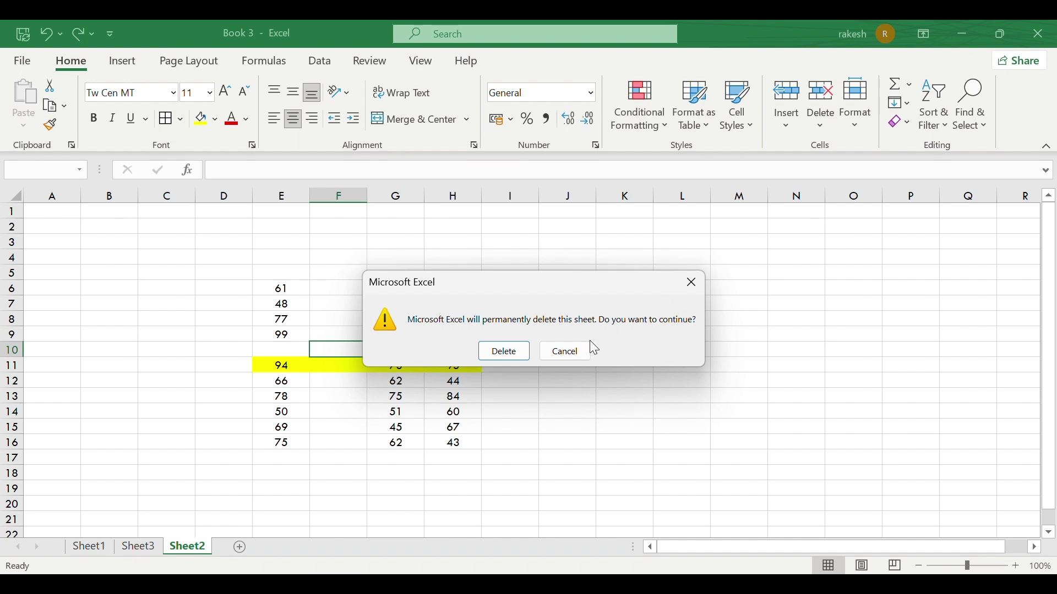
left_click(505, 352)
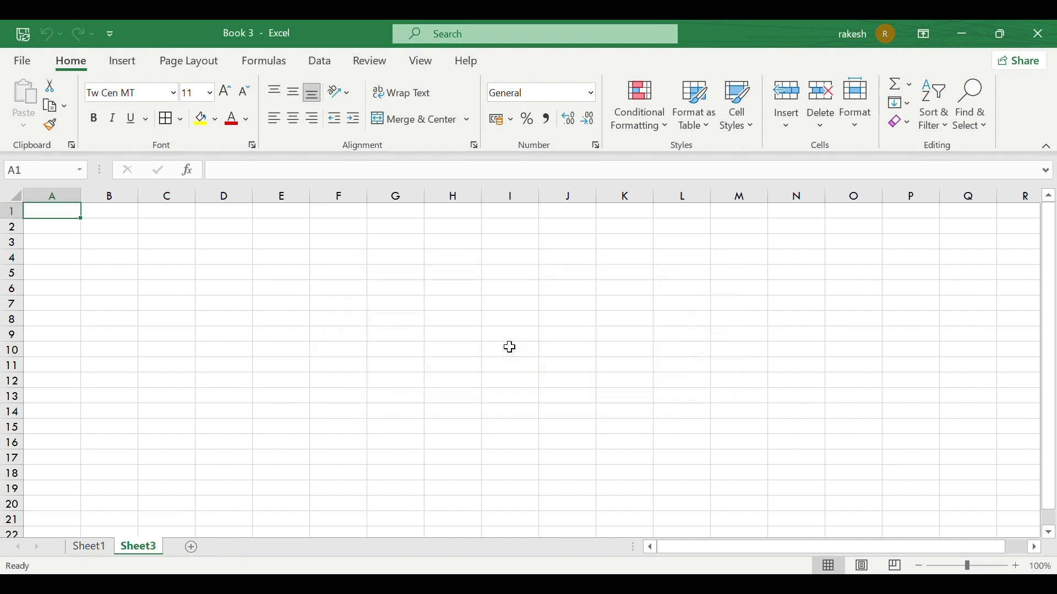
left_click(87, 548)
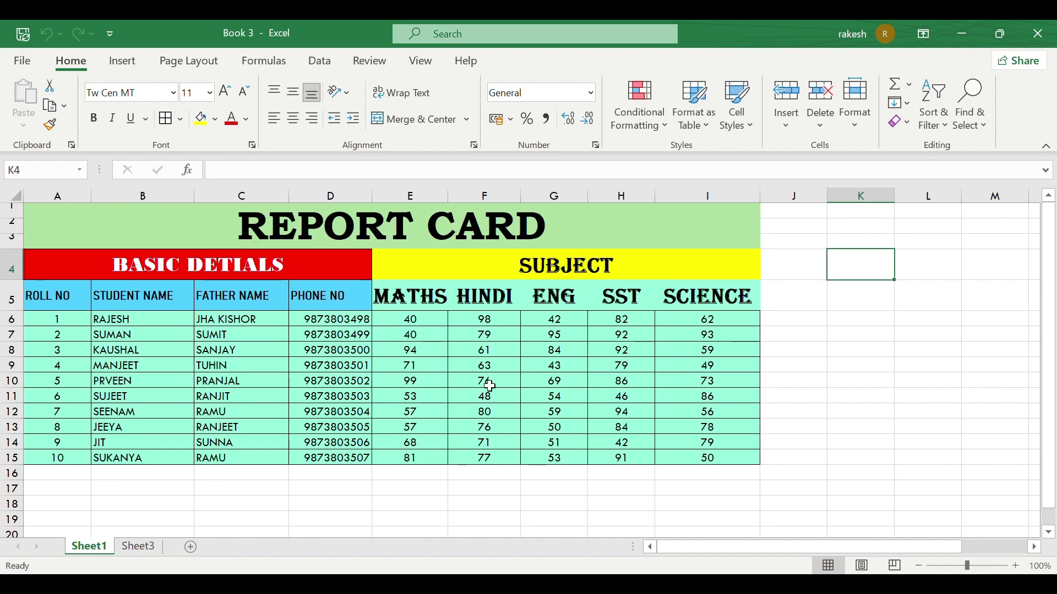
Step: Change row 4's height from 28 to 40 points
left_click(849, 117)
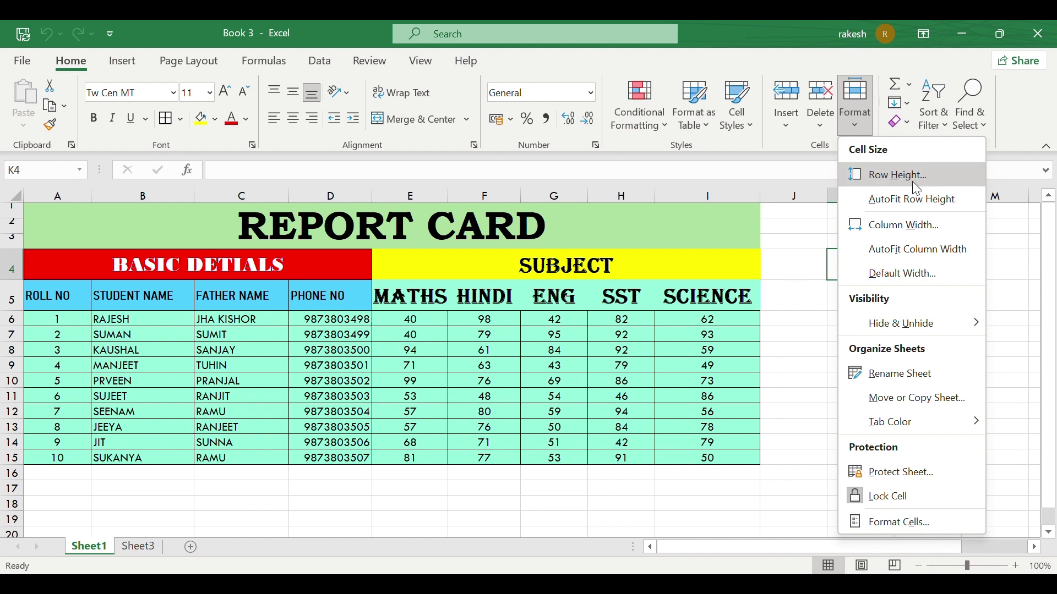
left_click(912, 182)
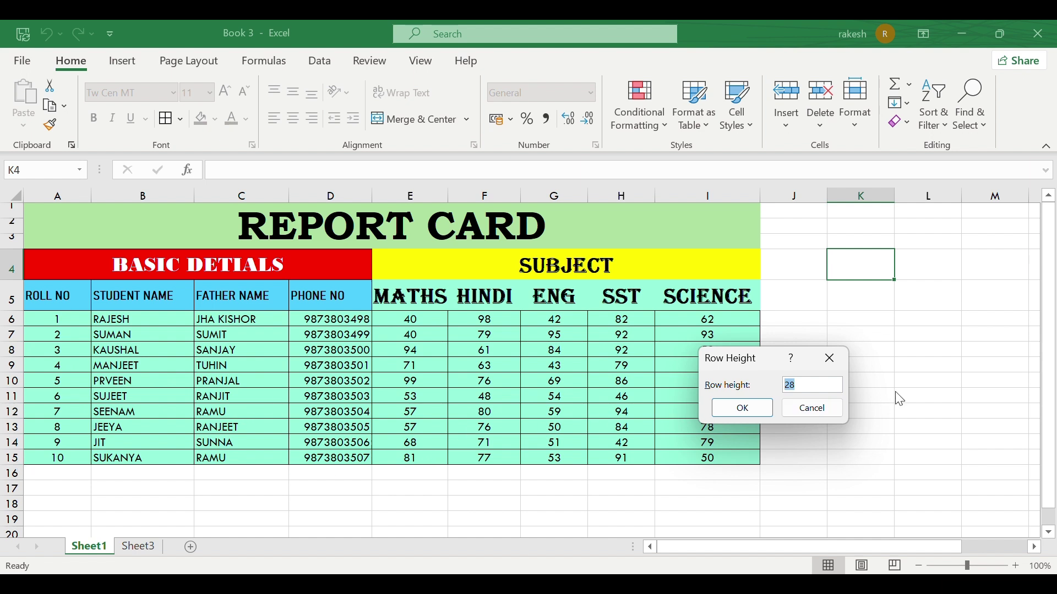
left_click(815, 382)
left_click(721, 409)
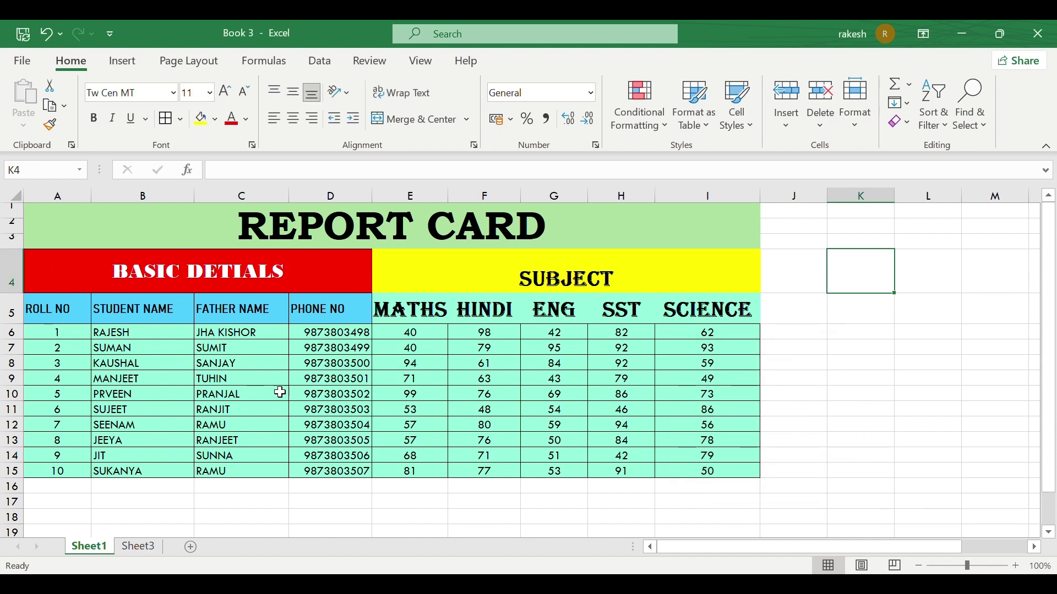
left_click(41, 395)
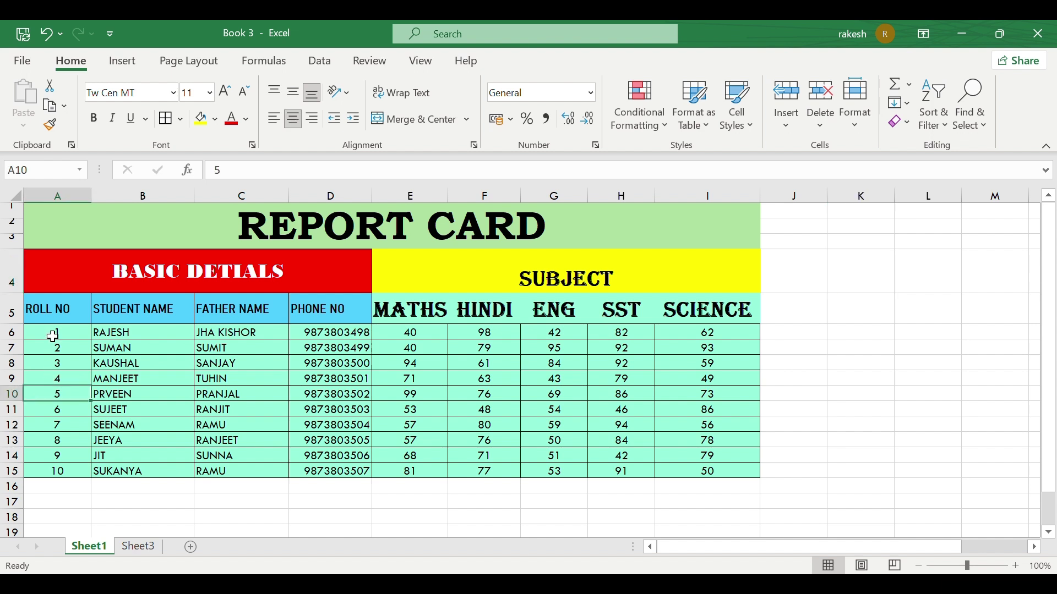
left_click_drag(54, 337, 721, 469)
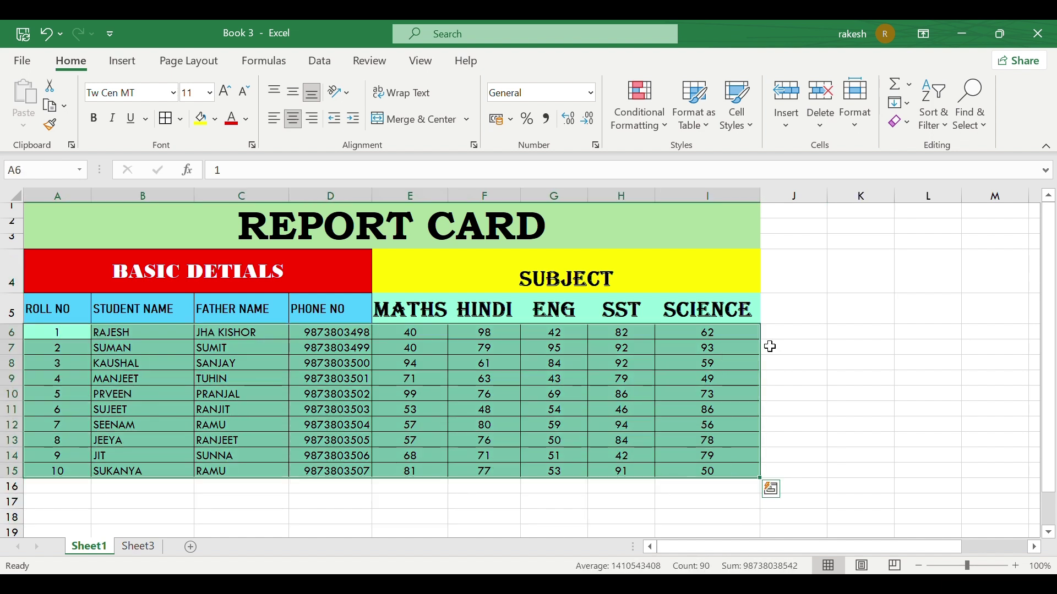
Step: Set student rows 6–15 to height 20, then AutoFit their row height
left_click(857, 127)
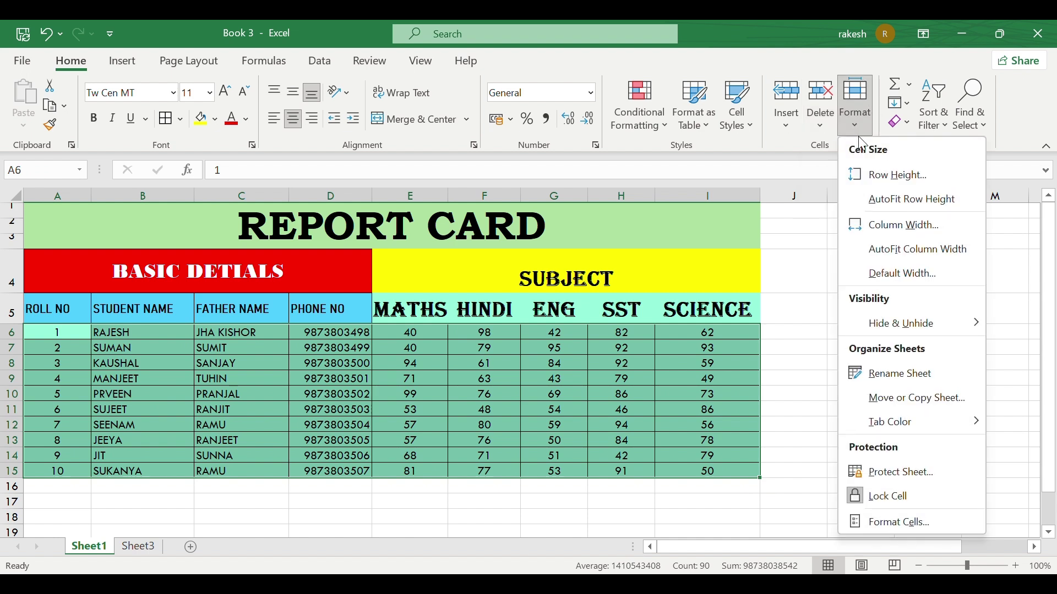
left_click(897, 176)
key("BackSpace")
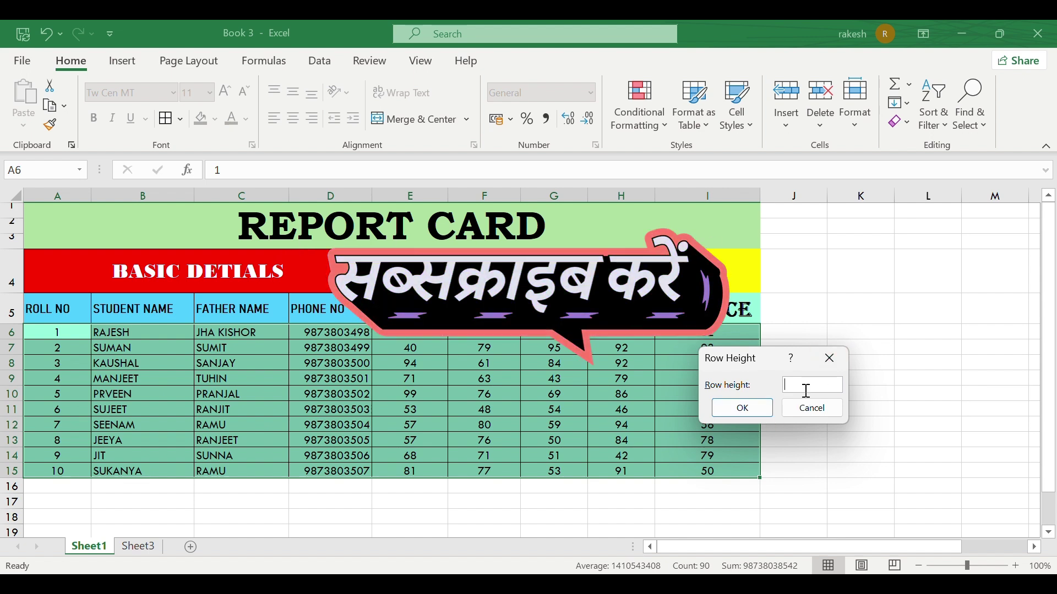
type("20")
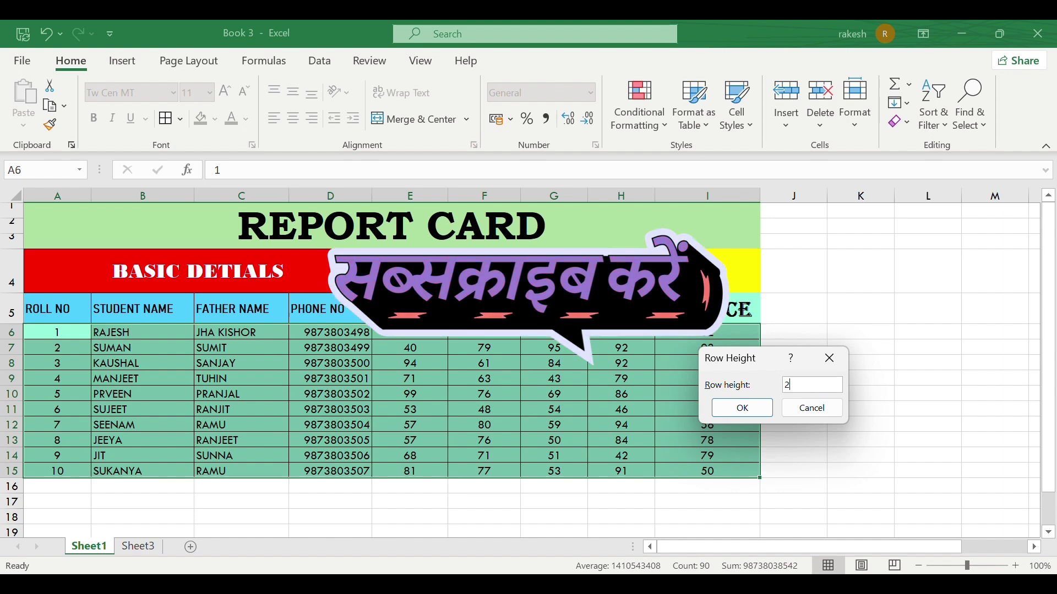
left_click(741, 409)
scroll(428, 470, "down", 2)
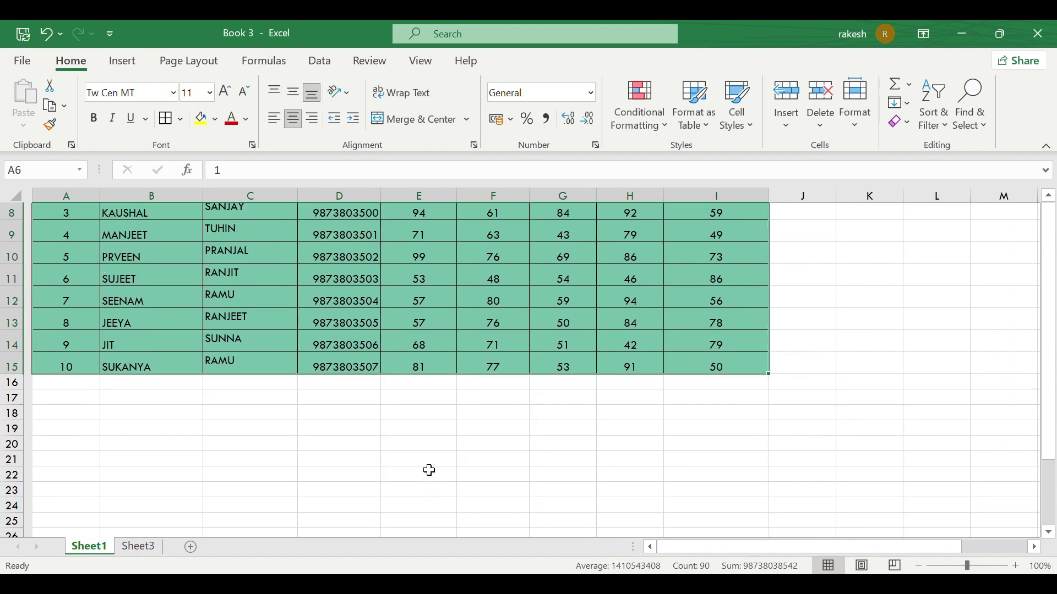
scroll(429, 470, "up", 2)
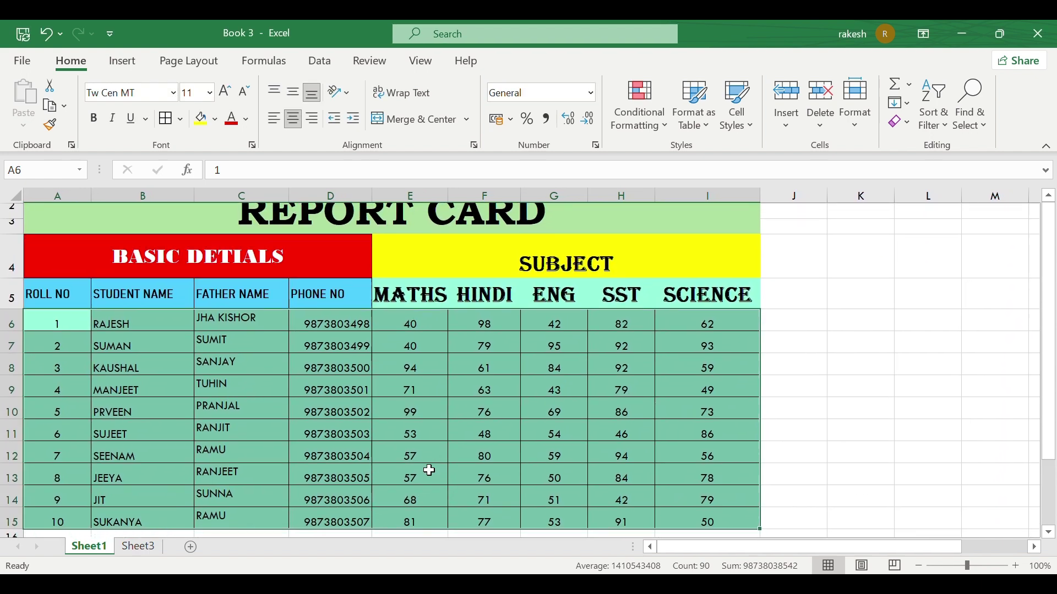
left_click(856, 131)
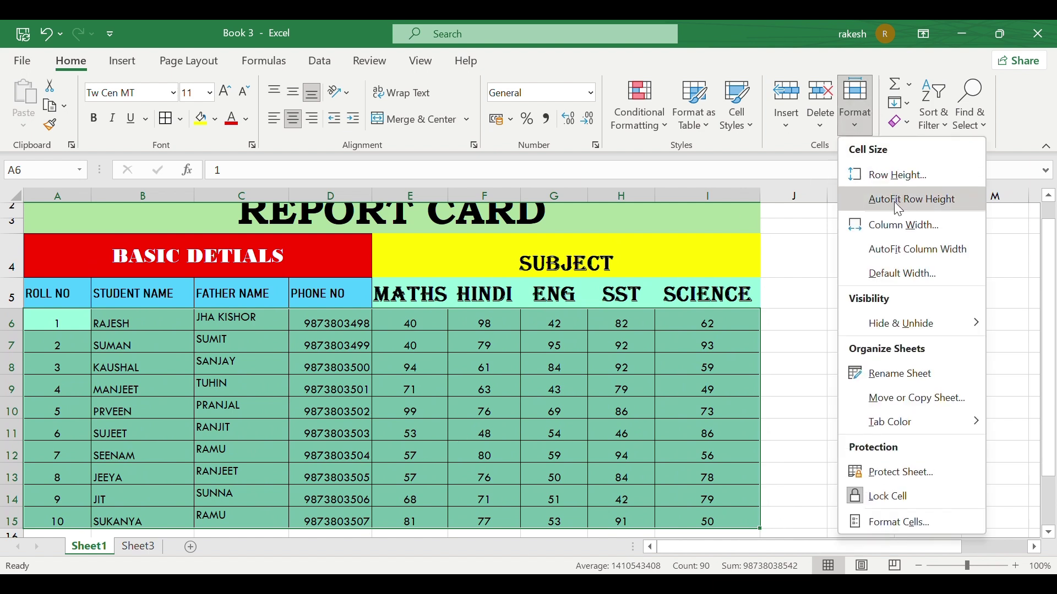
left_click(927, 205)
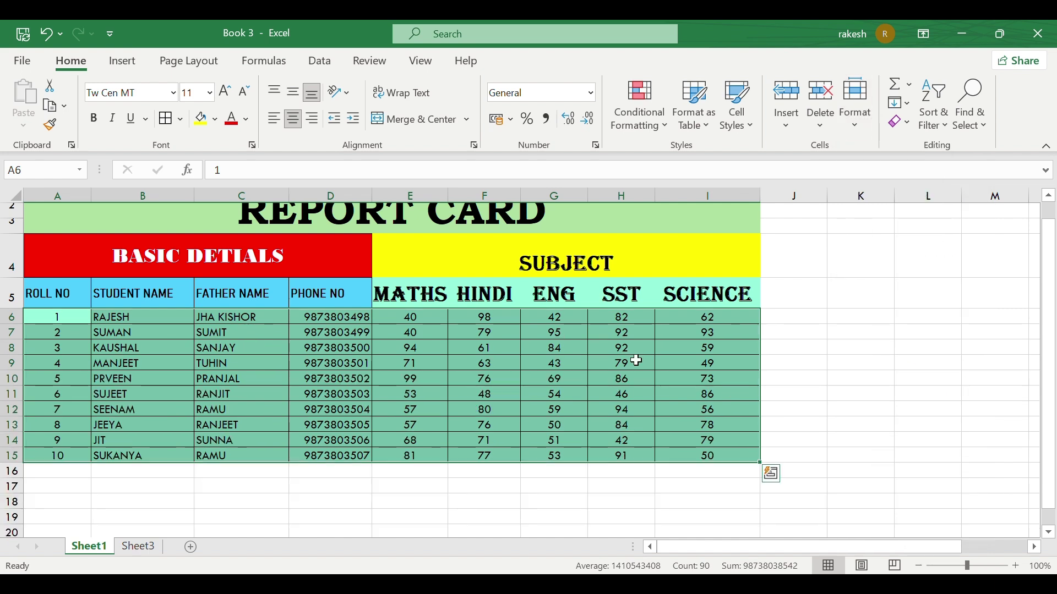
Step: Open Column Width for the selected rows and cancel without changes
left_click(858, 138)
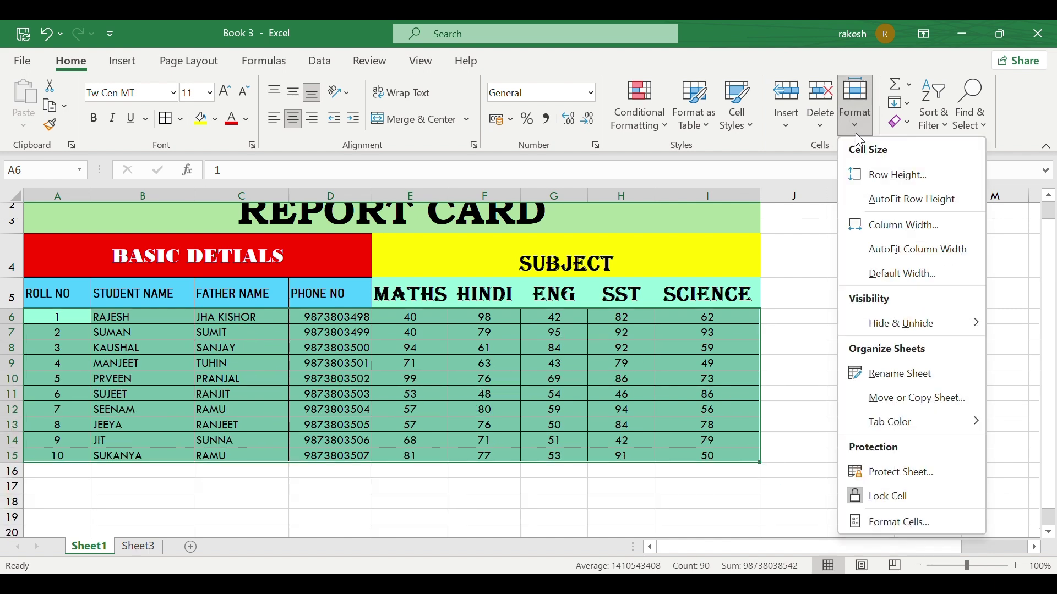
left_click(952, 234)
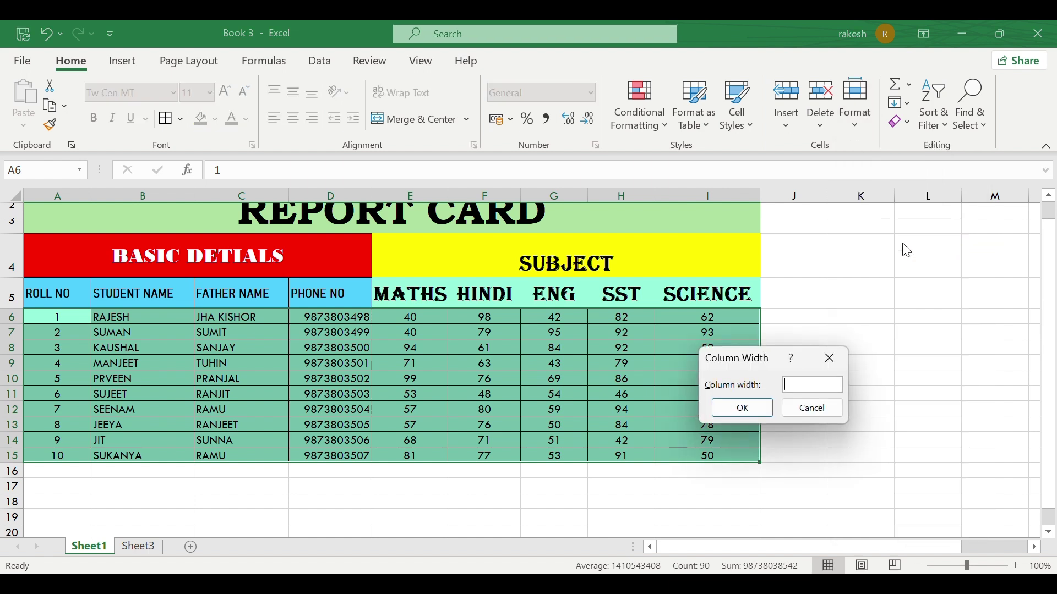
left_click(832, 360)
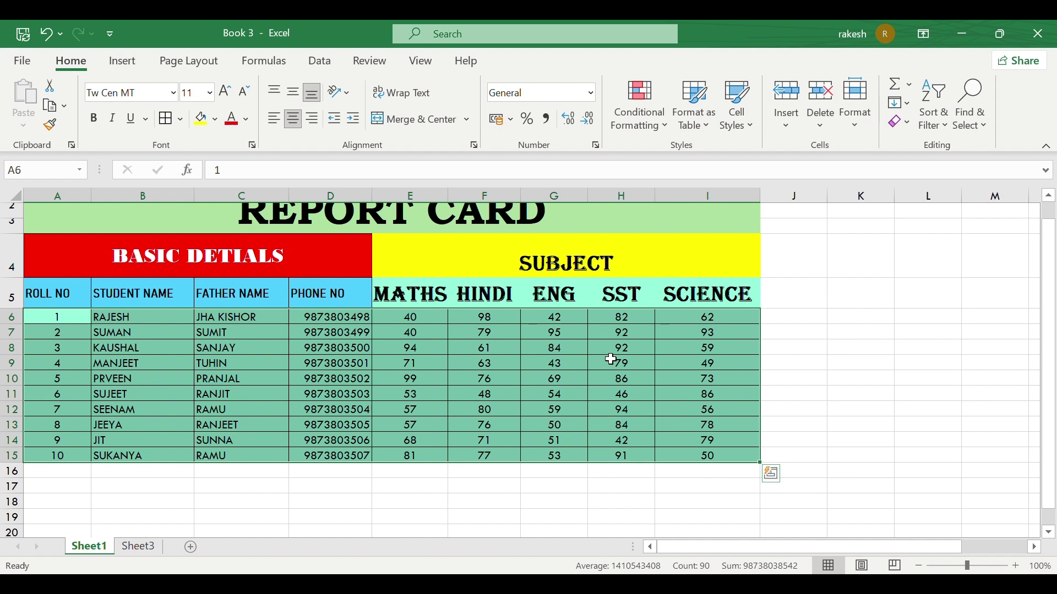
scroll(611, 360, "up", 1)
left_click(67, 340)
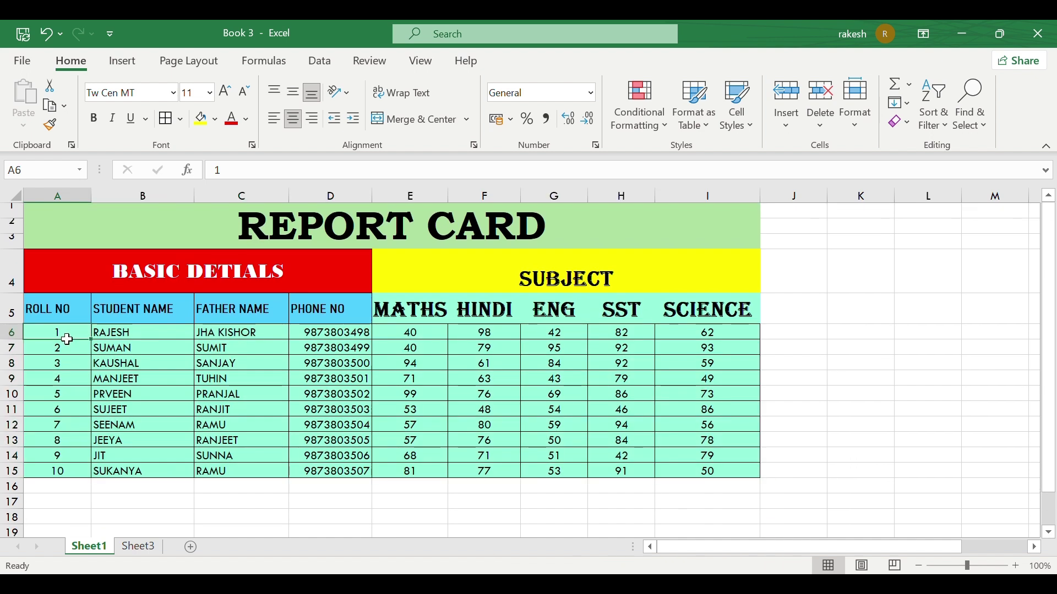
Step: Select columns A through C and close Column Width unchanged
left_click_drag(69, 195, 699, 197)
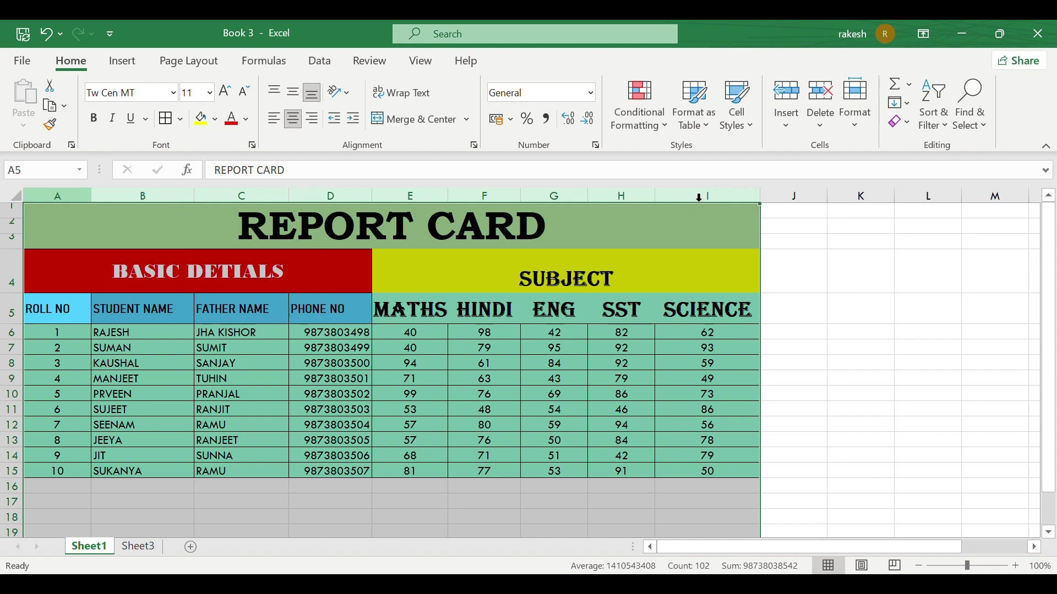
left_click(857, 113)
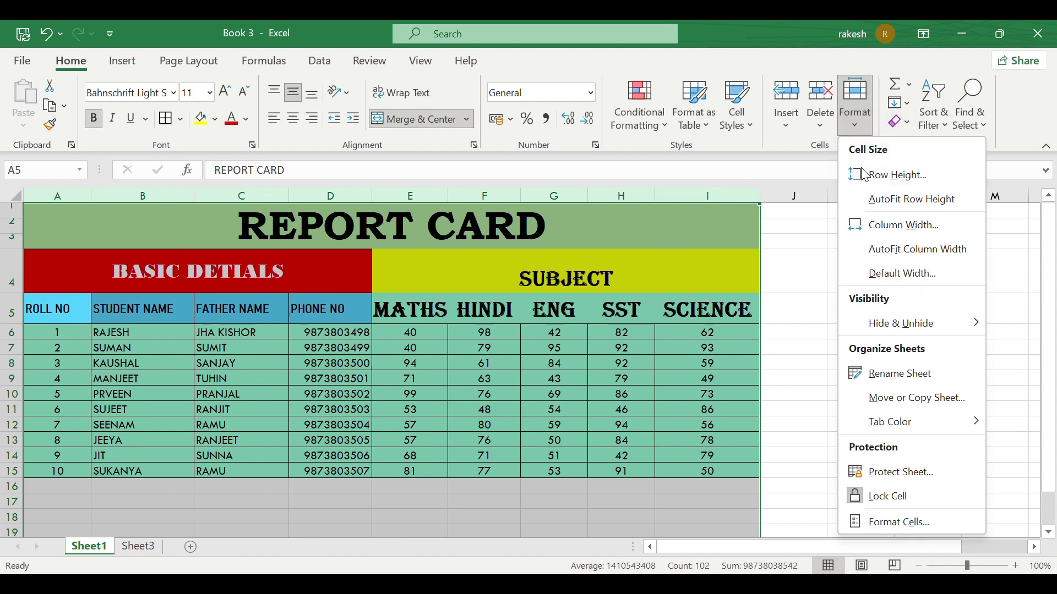
left_click(918, 227)
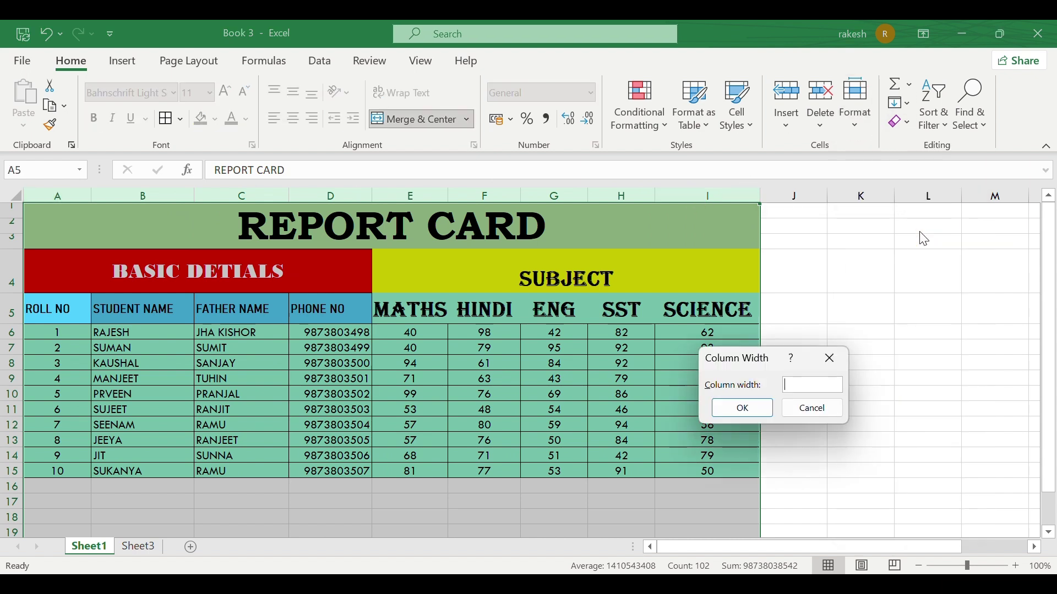
left_click(833, 359)
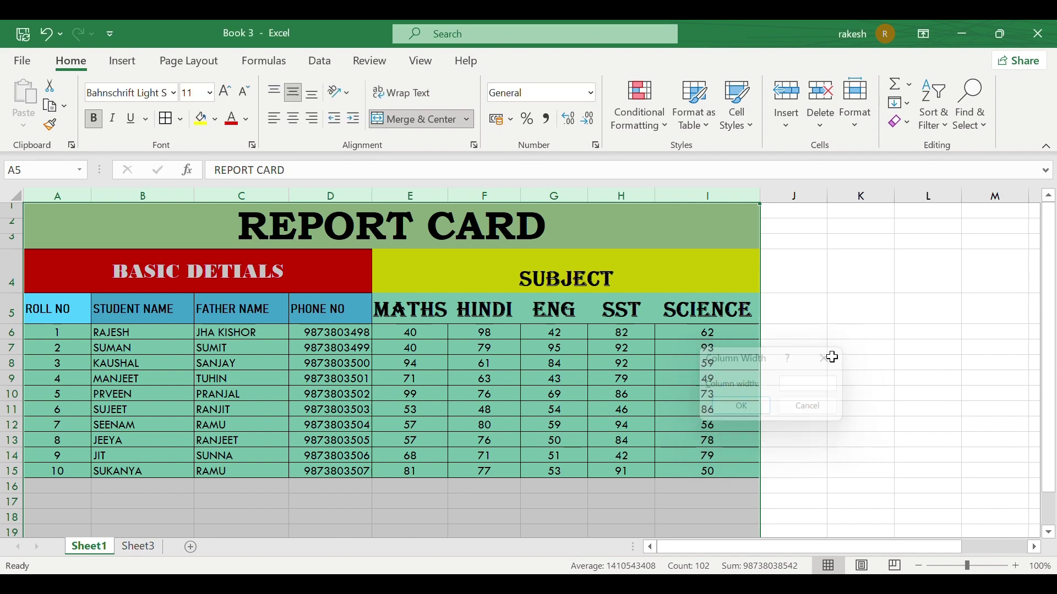
left_click_drag(834, 363, 958, 372)
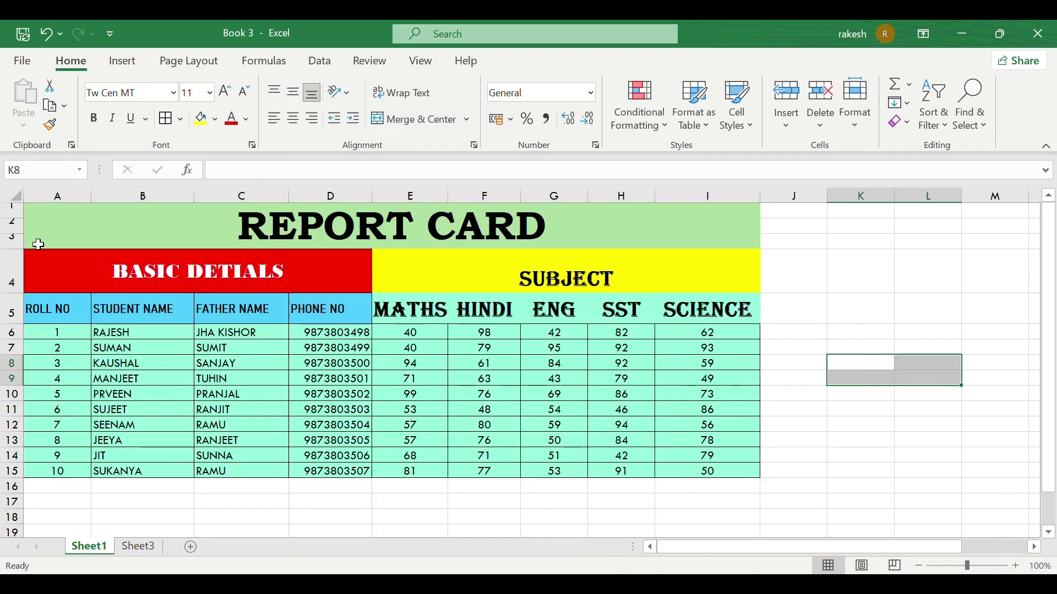
Step: Widen the table A1:I15 columns to width 25, then undo the change
left_click_drag(35, 237, 512, 474)
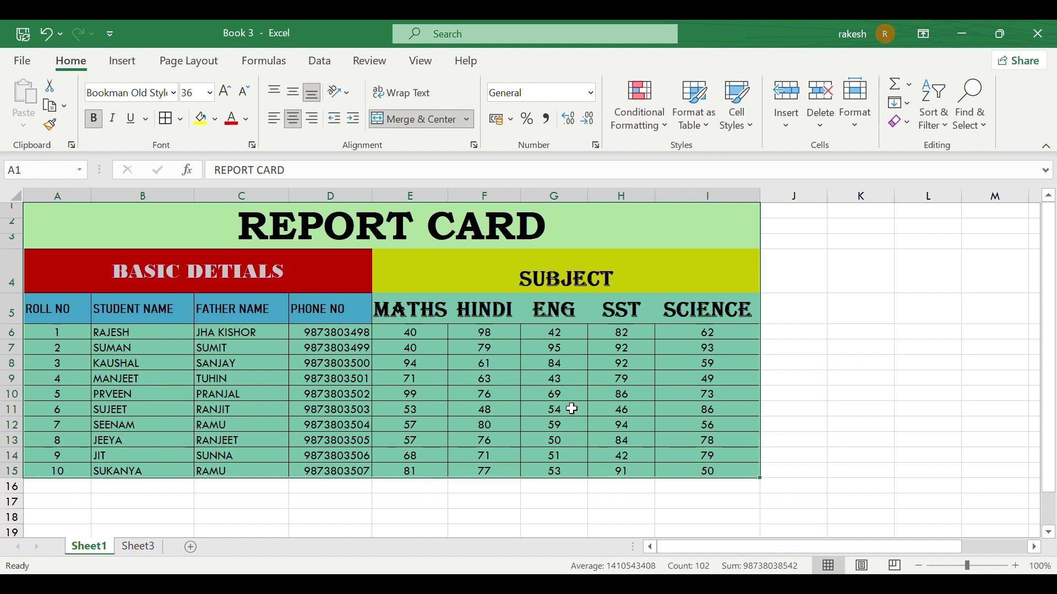
left_click(854, 126)
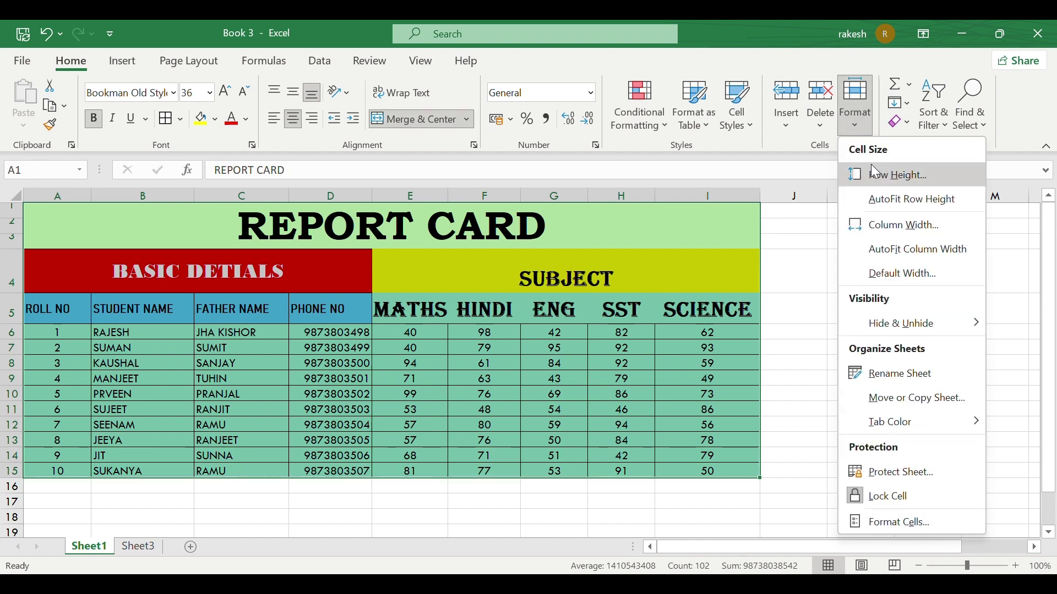
left_click(906, 230)
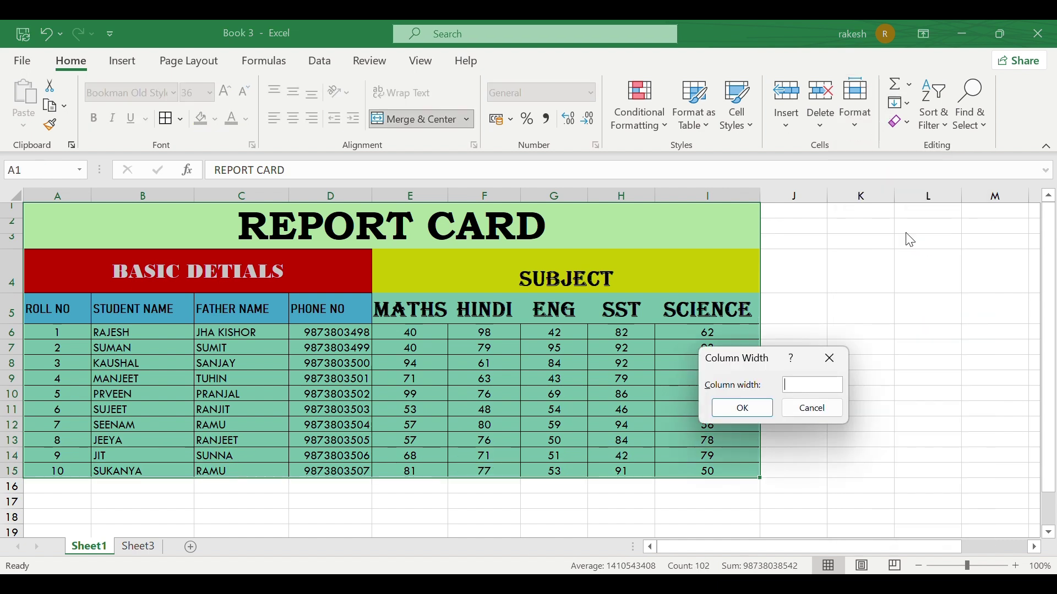
type("25")
left_click(743, 408)
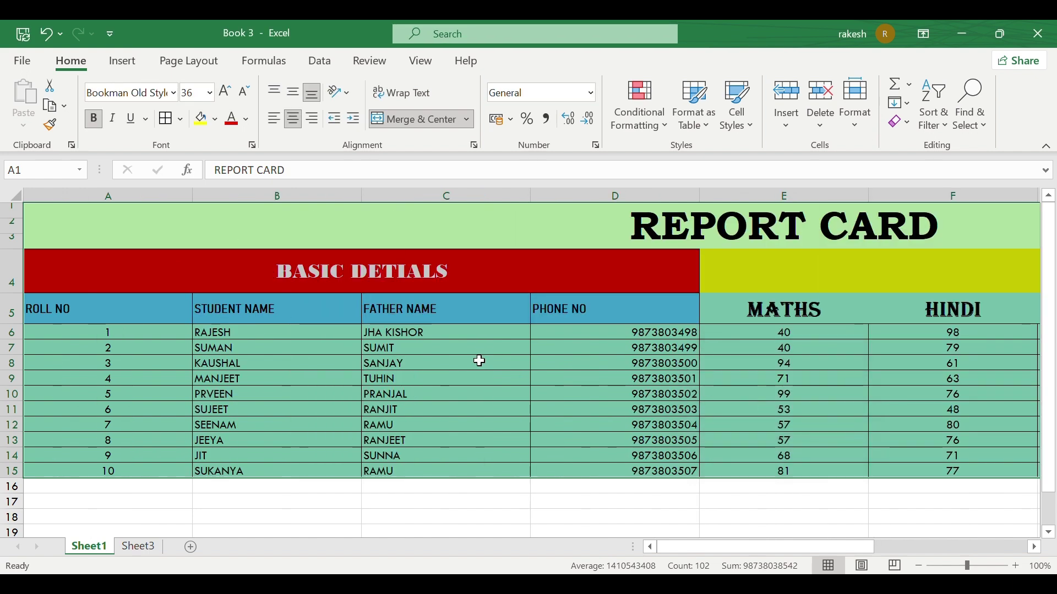
scroll(819, 309, "right", 5)
scroll(818, 309, "left", 4)
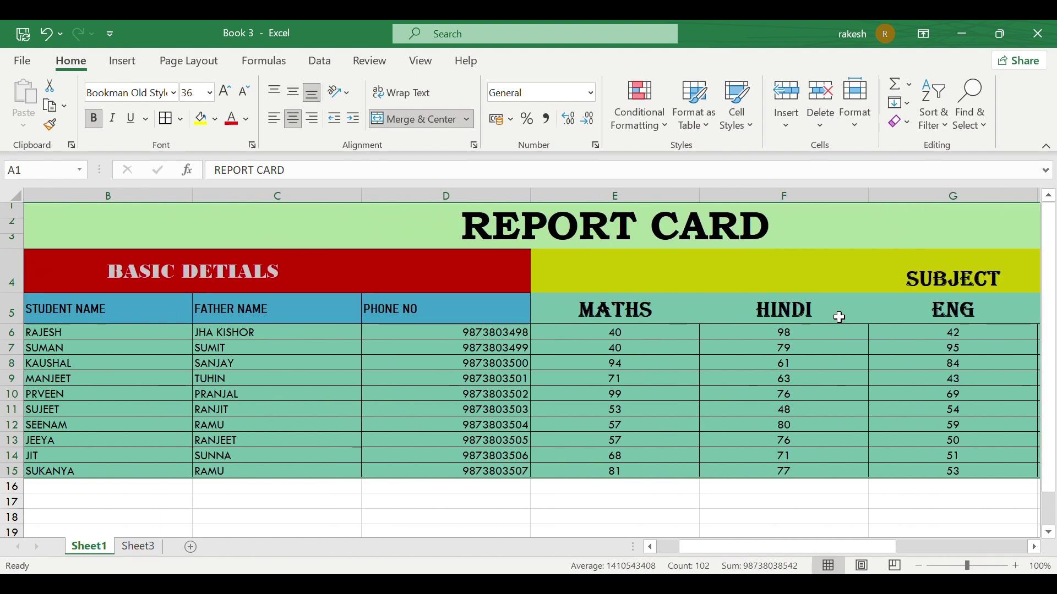
scroll(837, 315, "right", 4)
scroll(839, 316, "left", 4)
key("ctrl+z")
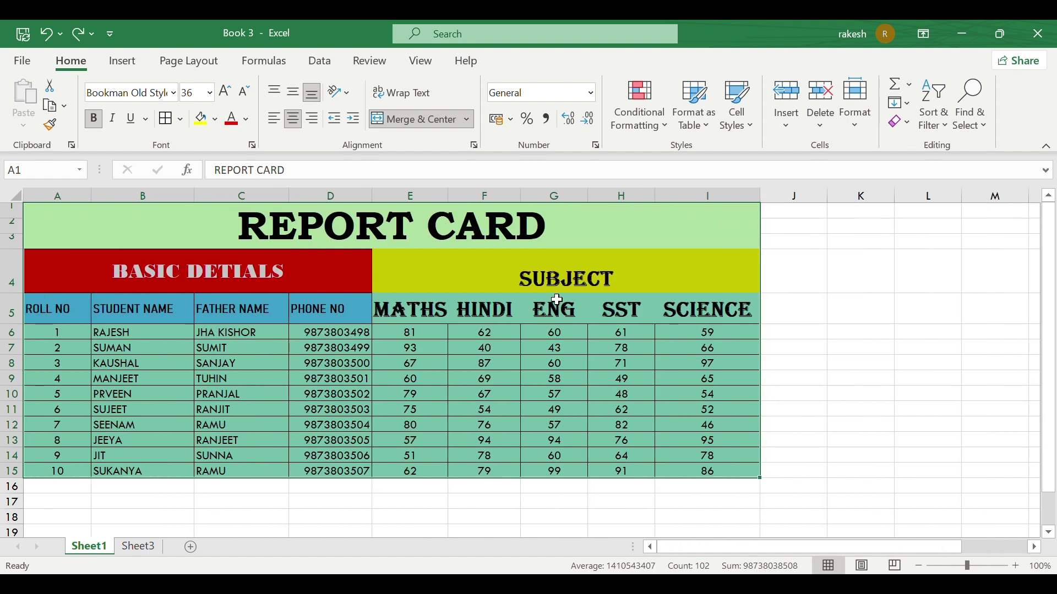
left_click(864, 130)
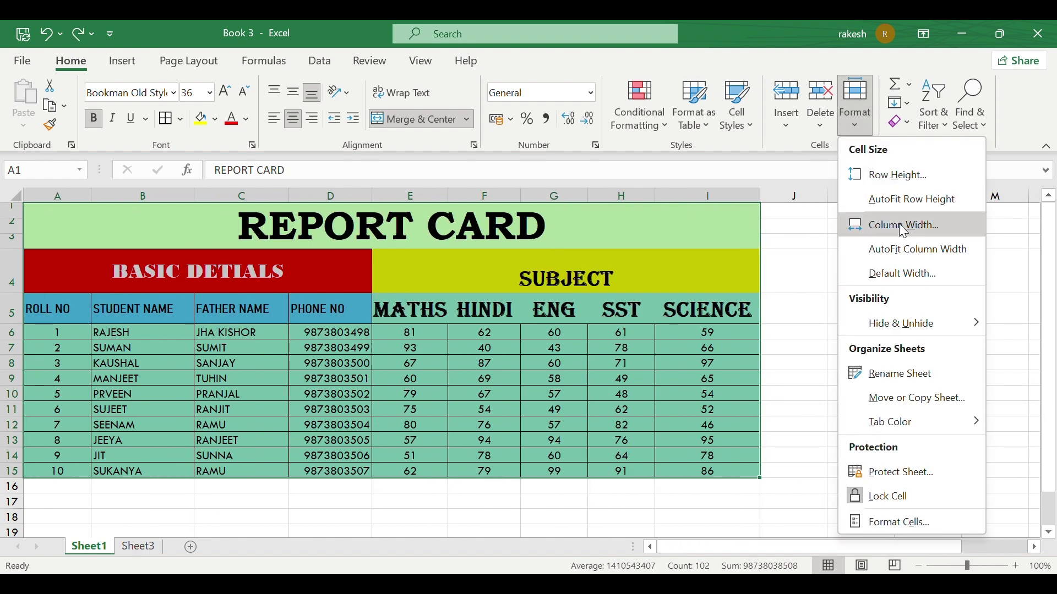
Step: Change the standard column width from 9.58 to 12 and scroll across to see the wider columns
left_click(902, 279)
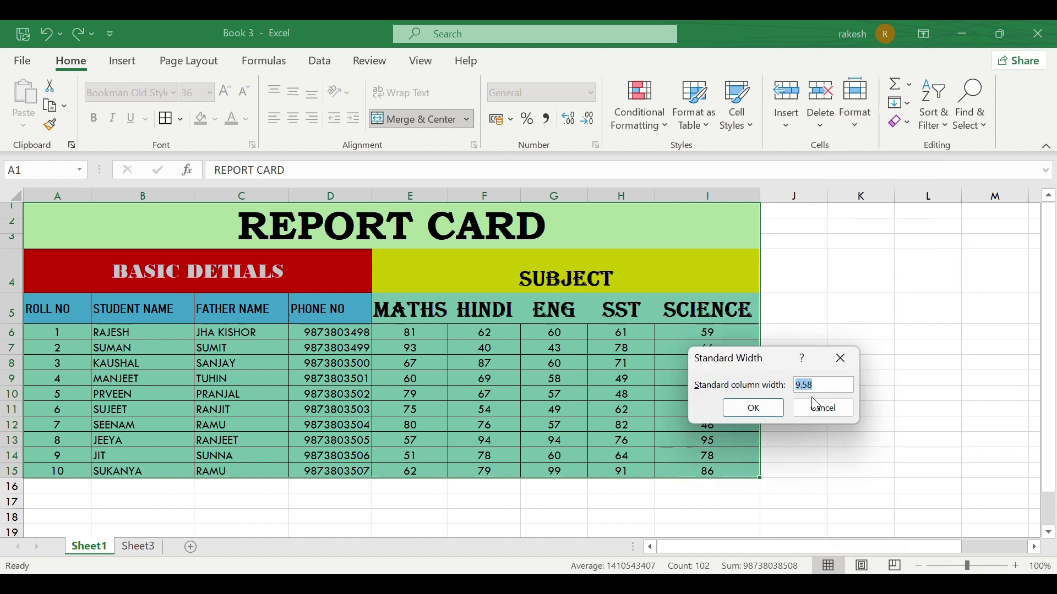
left_click(830, 388)
left_click(752, 407)
scroll(800, 263, "right", 20)
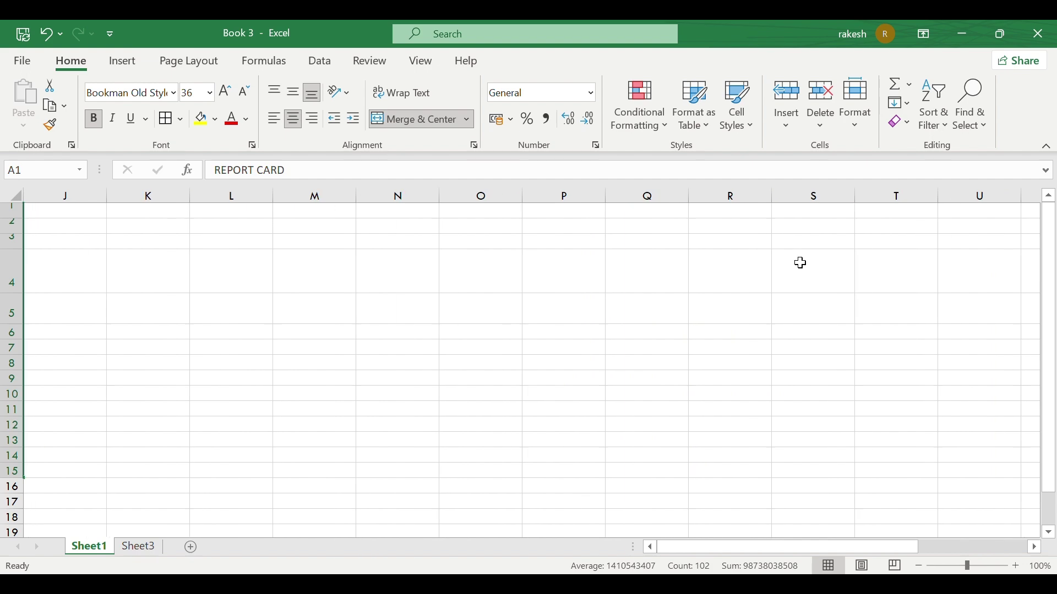
scroll(801, 263, "right", 8)
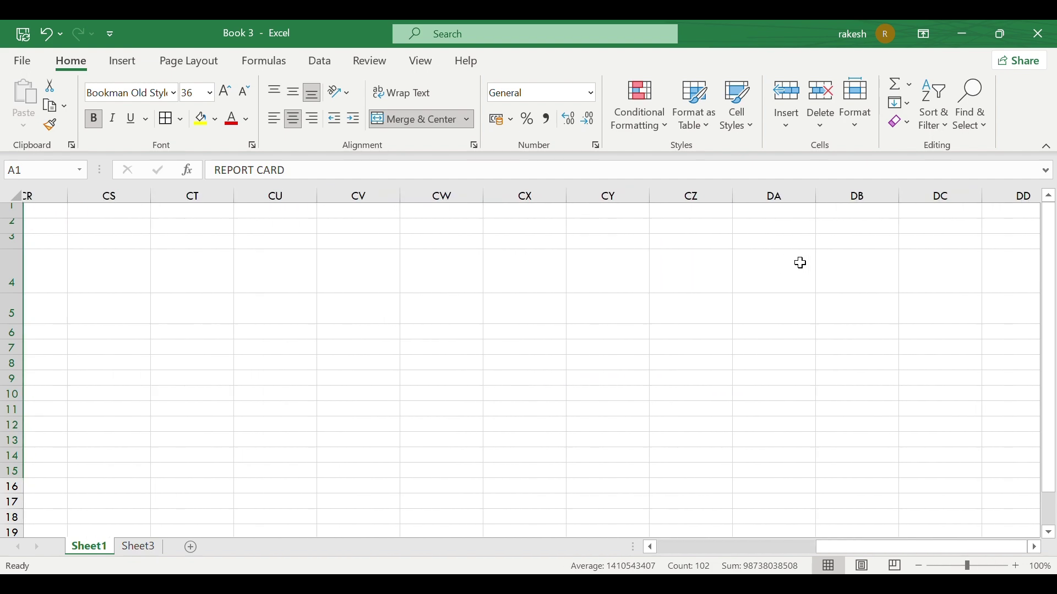
scroll(801, 263, "left", 20)
scroll(801, 263, "left", 6)
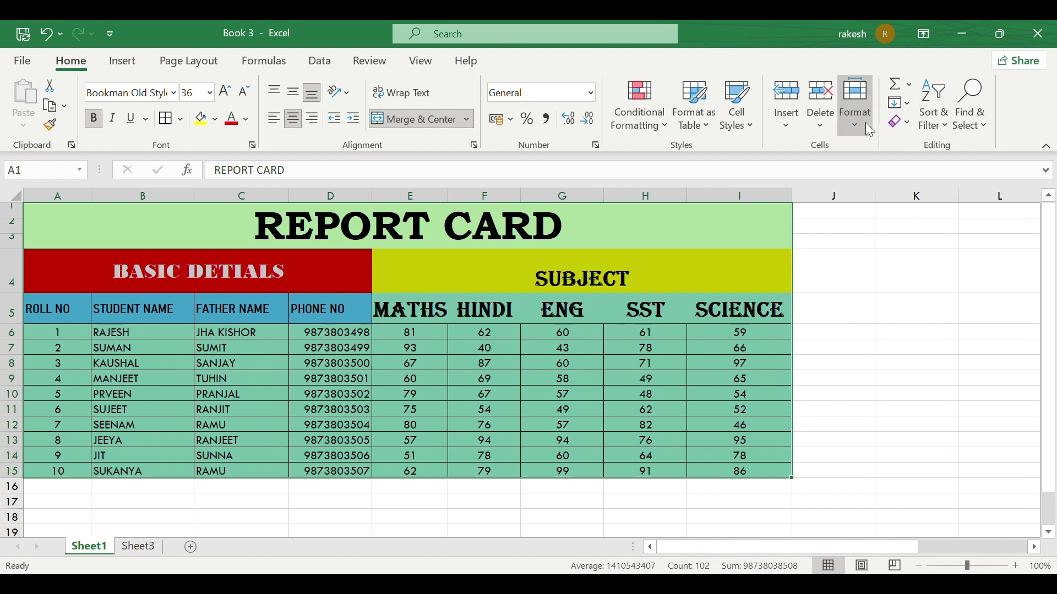
left_click(856, 107)
mouse_move(910, 323)
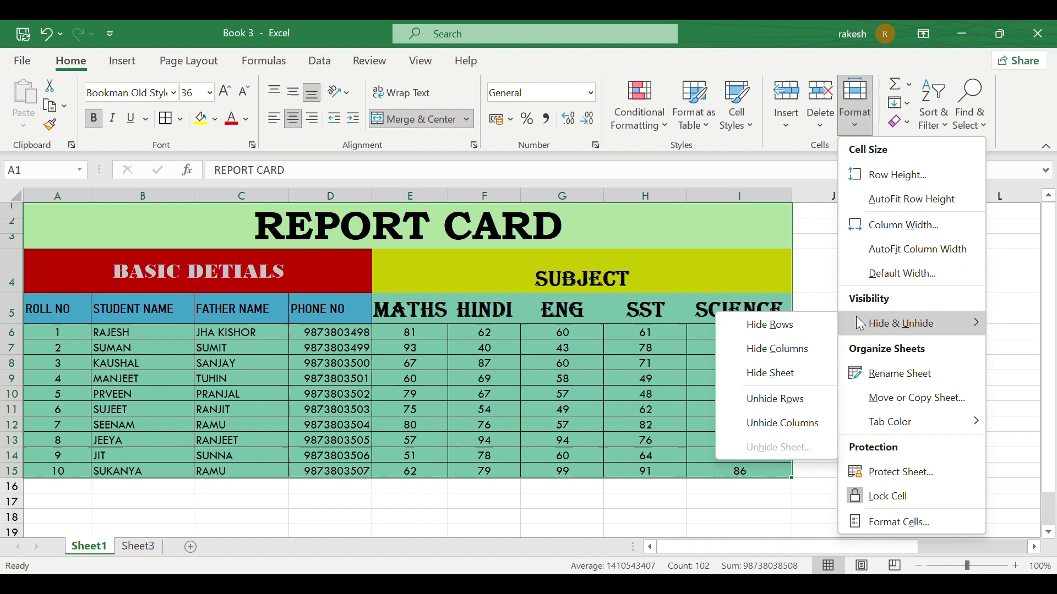
left_click(256, 437)
left_click(404, 364)
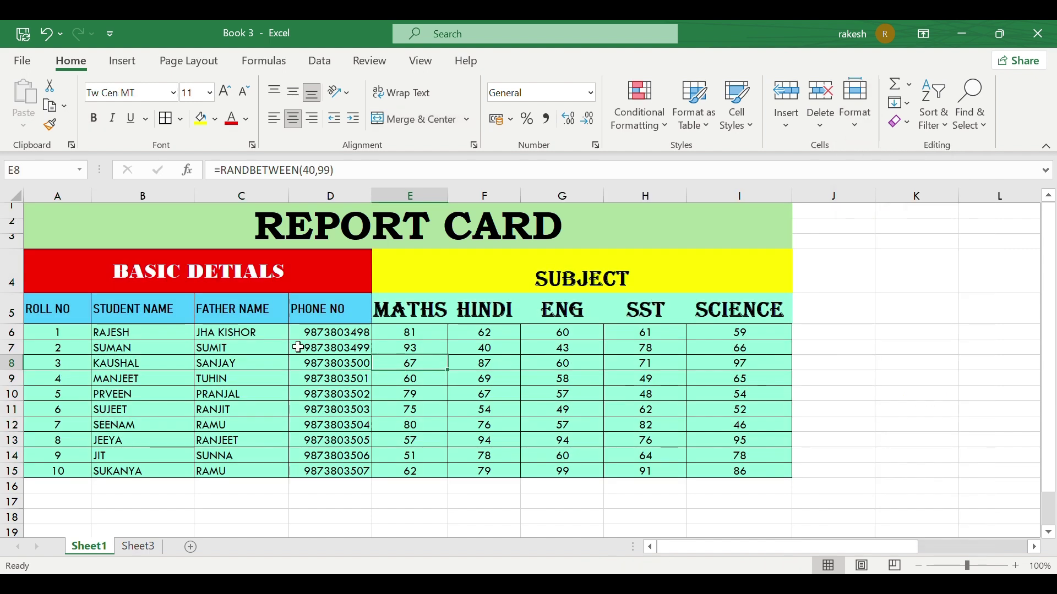
left_click(70, 308)
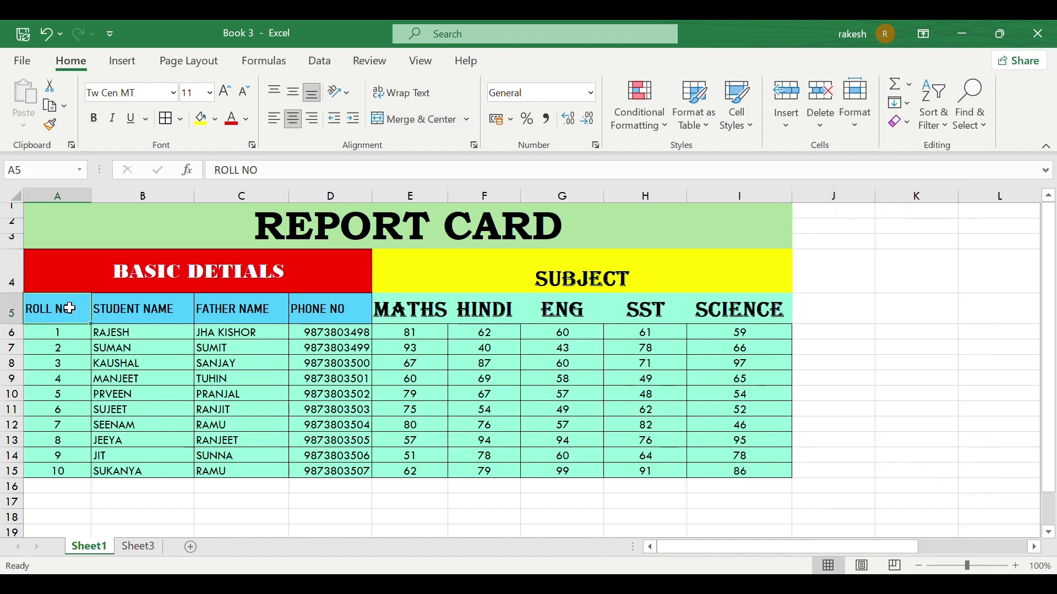
left_click(12, 312)
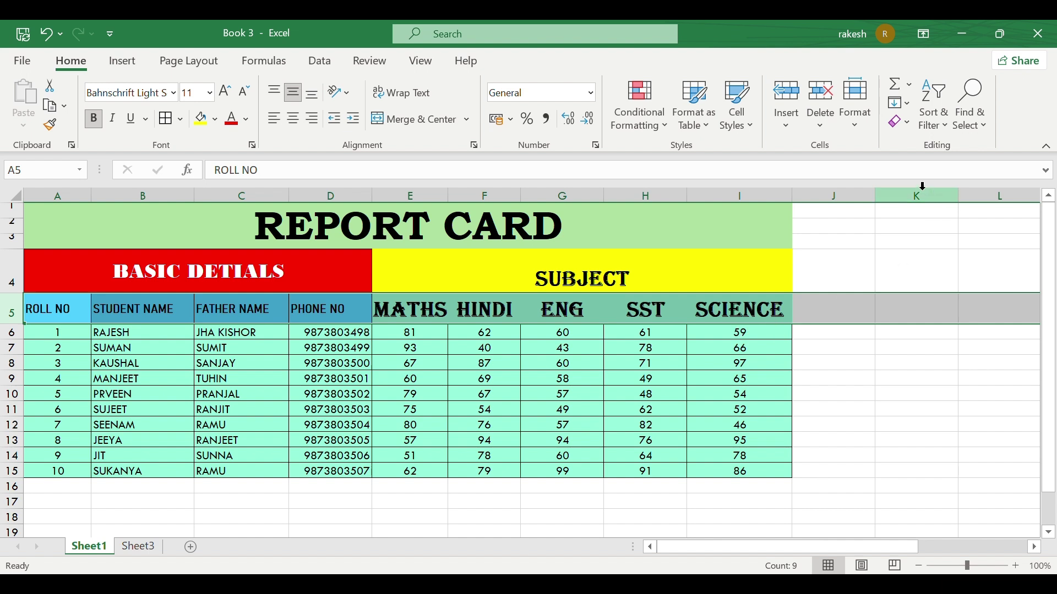
left_click(863, 127)
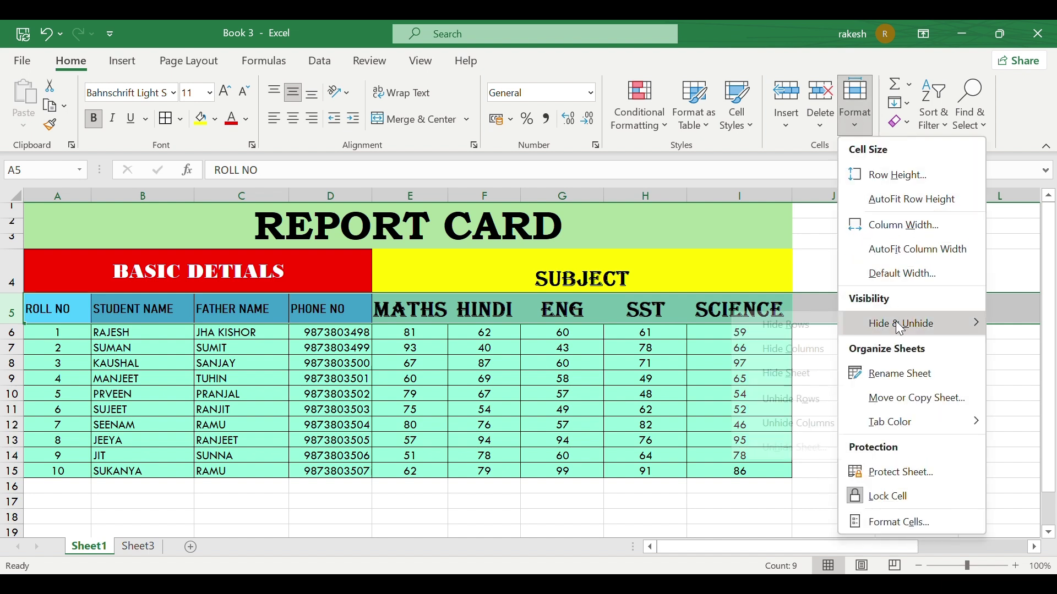
mouse_move(866, 327)
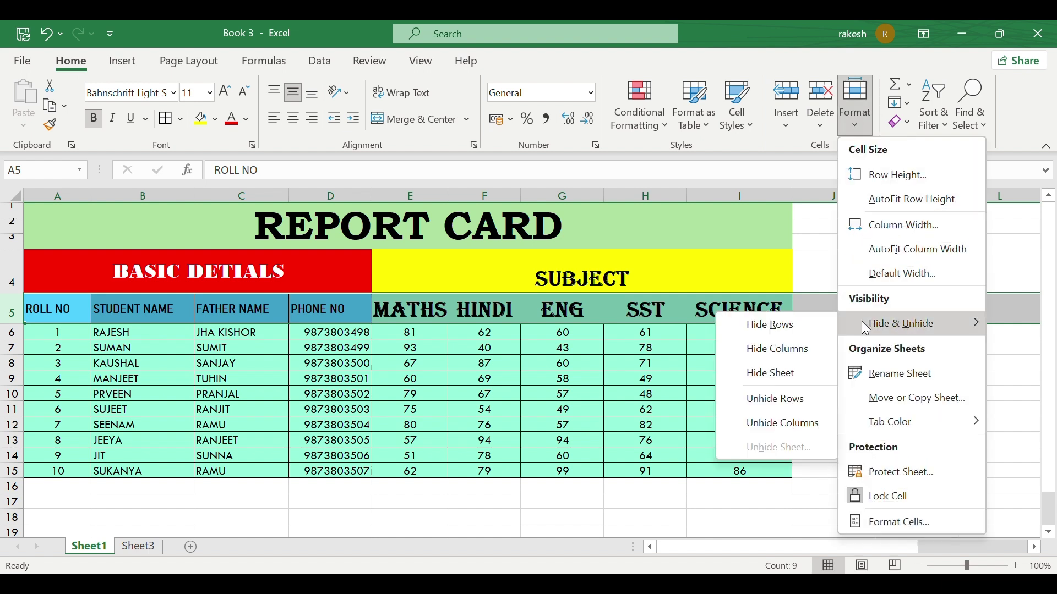
left_click(771, 327)
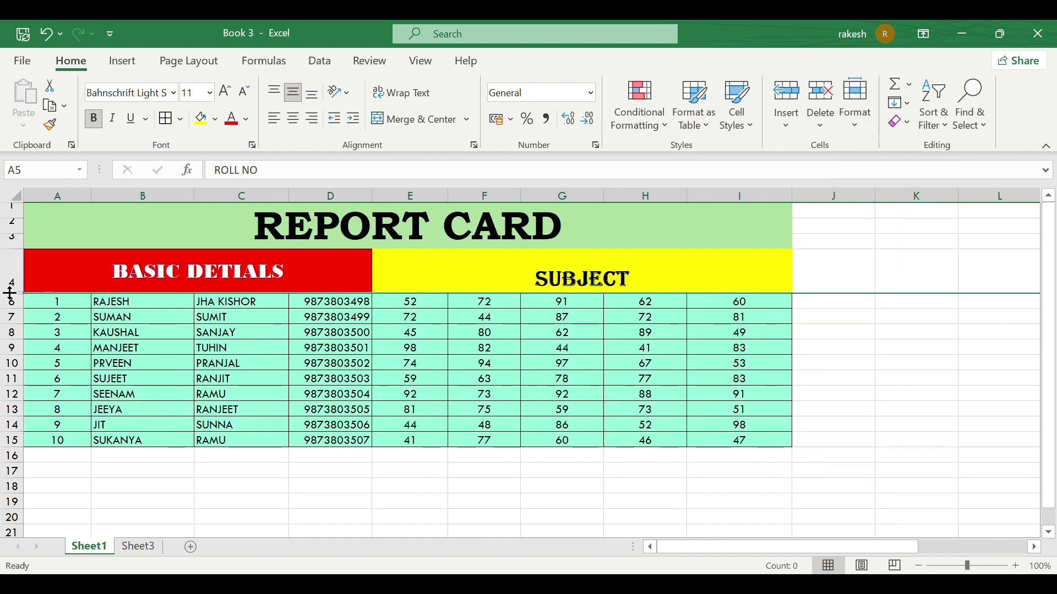
scroll(11, 294, "up", 2)
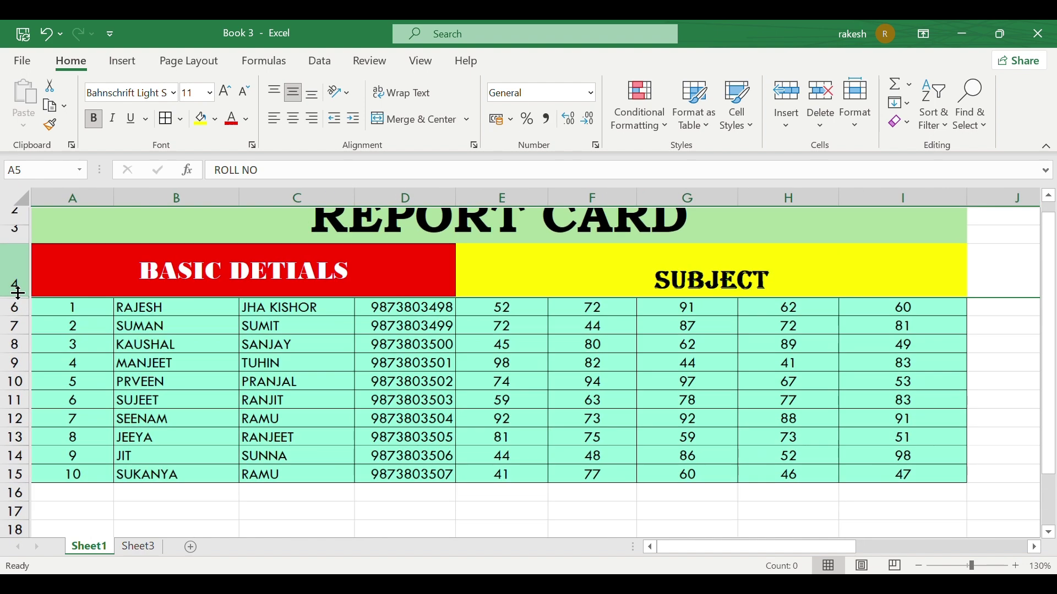
scroll(11, 294, "up", 6)
scroll(66, 262, "up", 2)
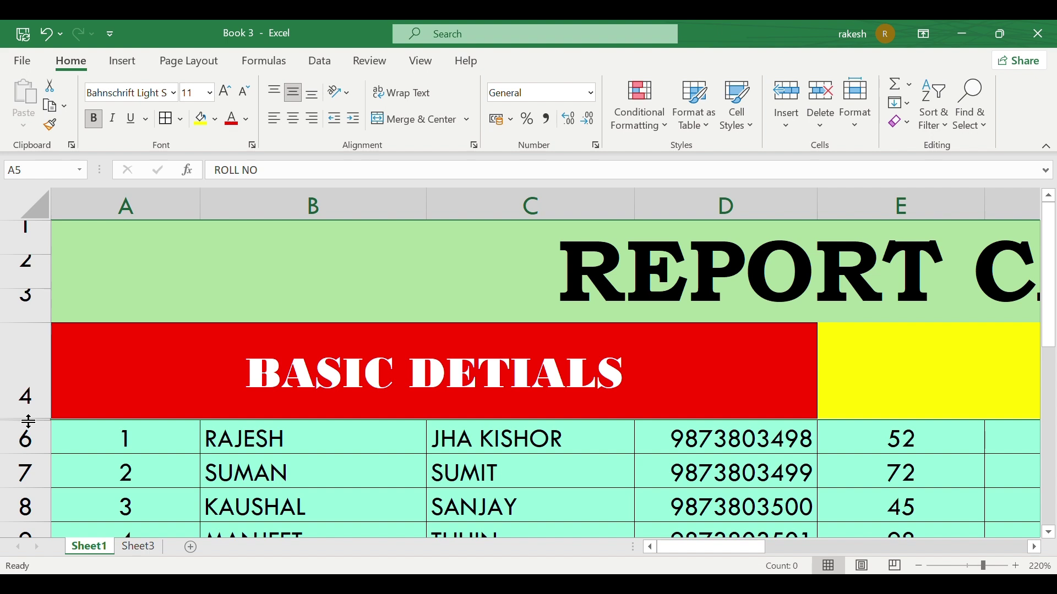
left_click(28, 422)
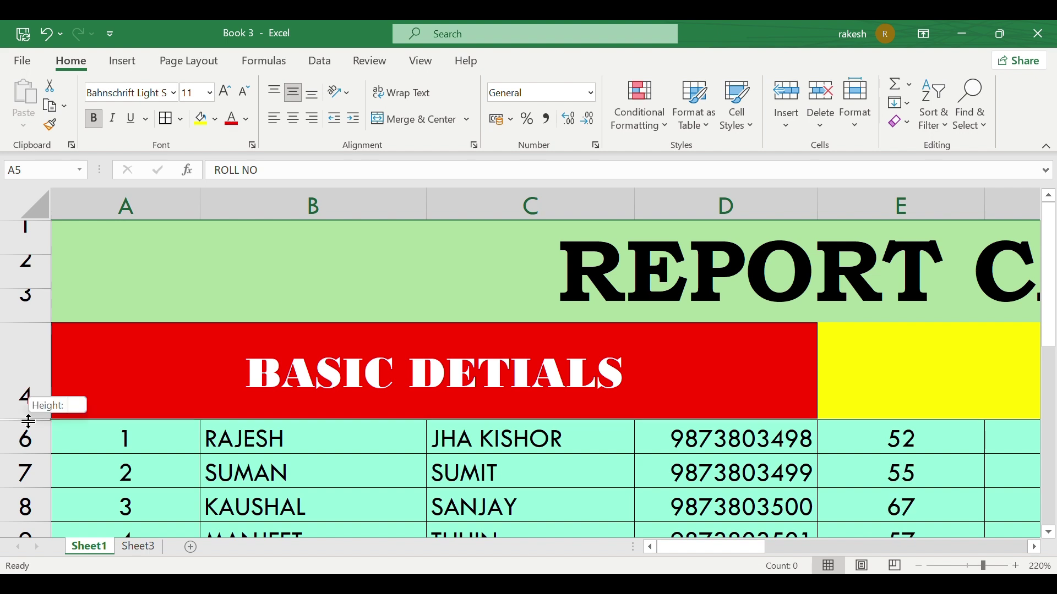
double_click(28, 422)
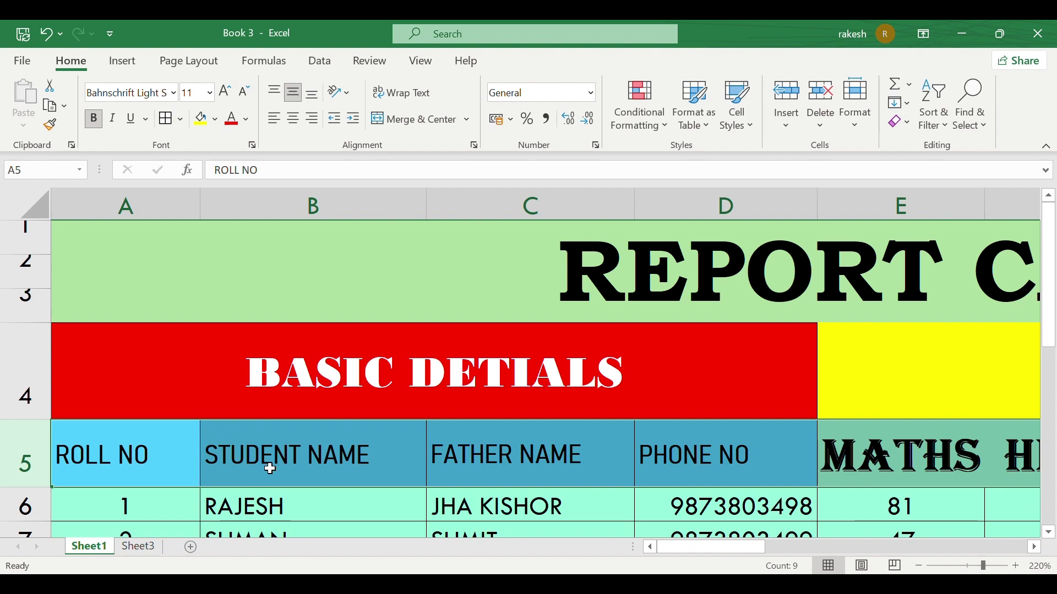
scroll(270, 468, "down", 5, "ctrl")
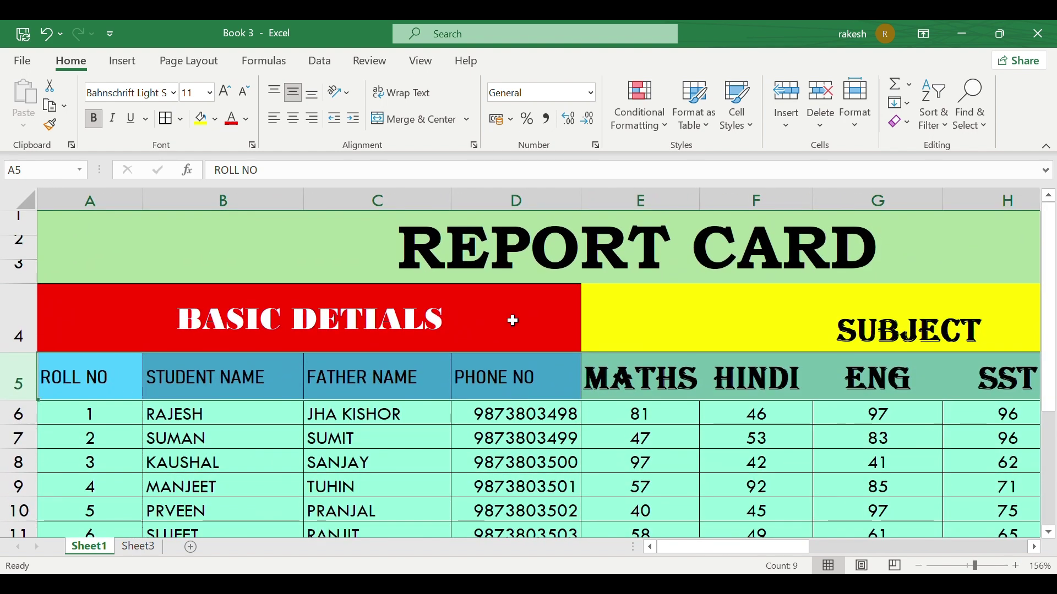
left_click(860, 122)
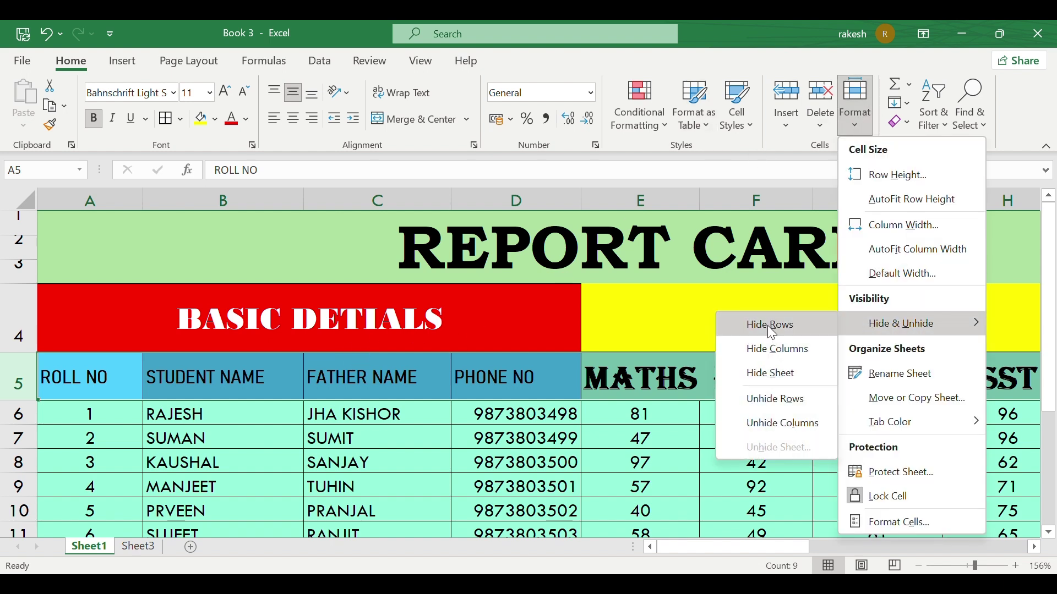
left_click(767, 325)
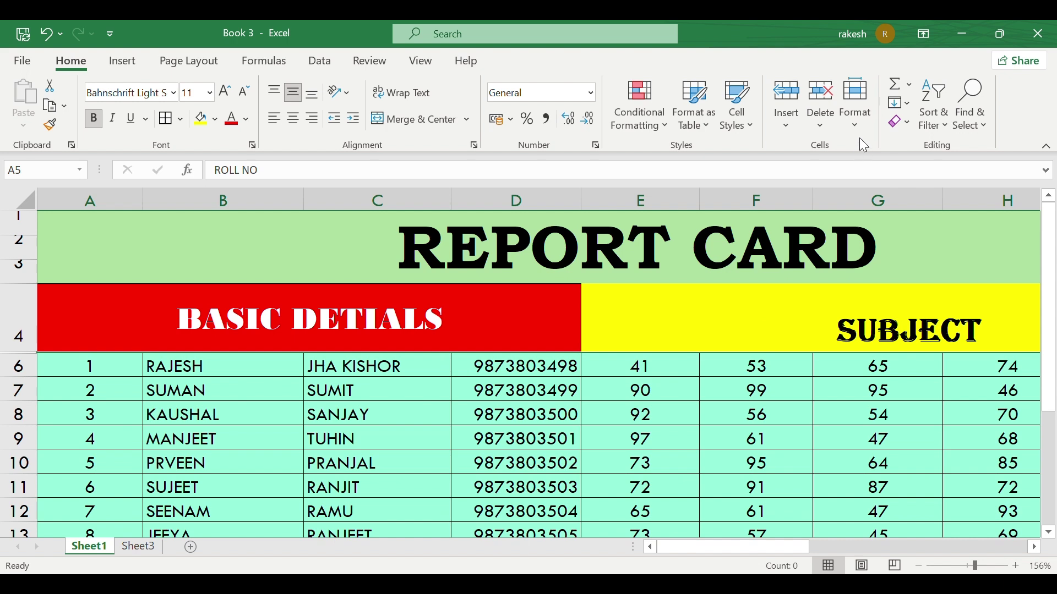
left_click(857, 128)
mouse_move(916, 328)
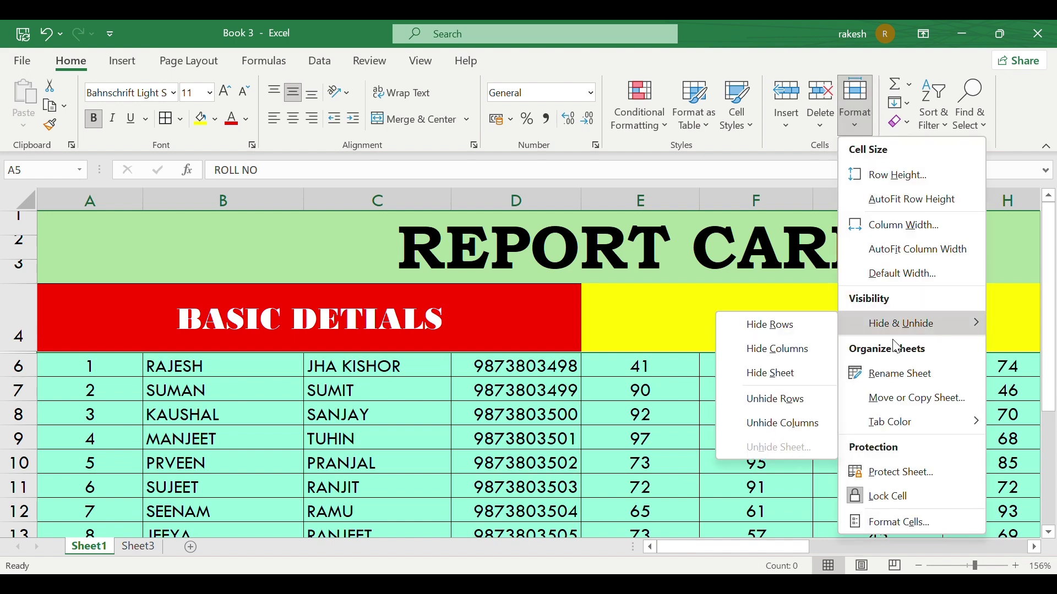
left_click(777, 399)
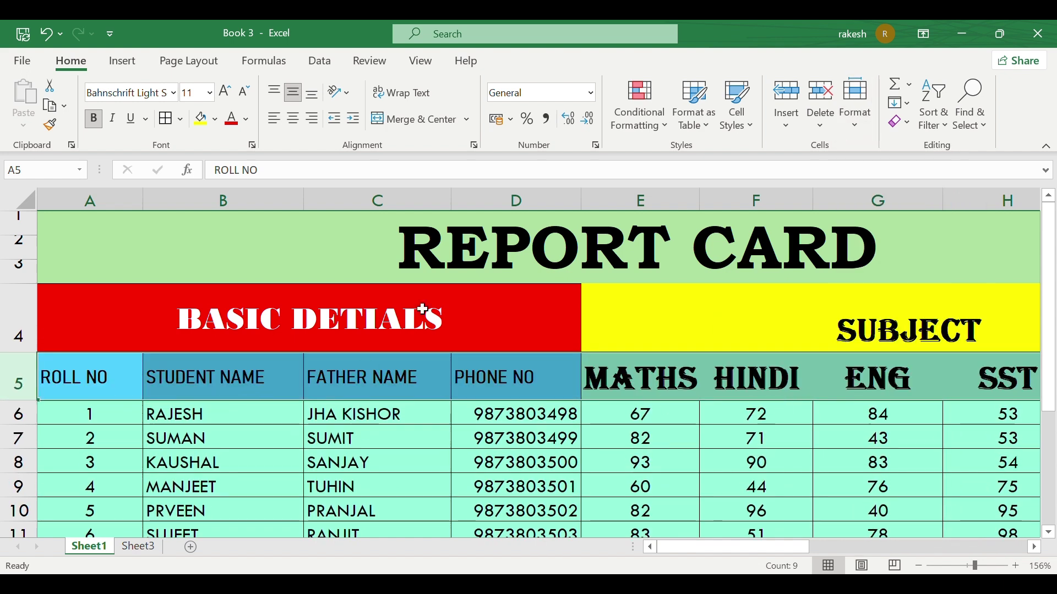
left_click(361, 200)
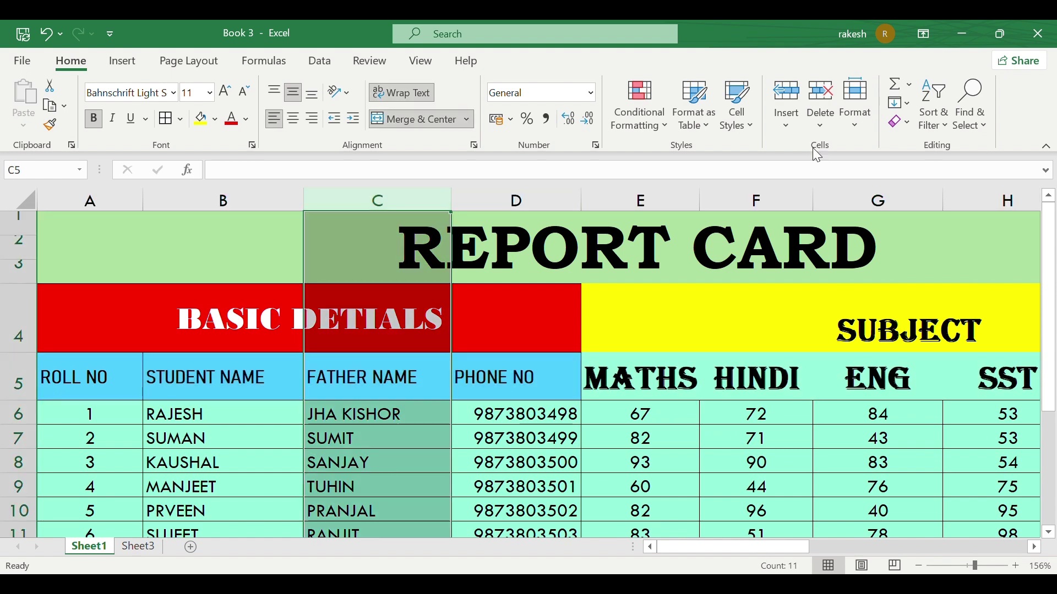
Step: Hide column C with the father names, then bring it back into view
left_click(857, 128)
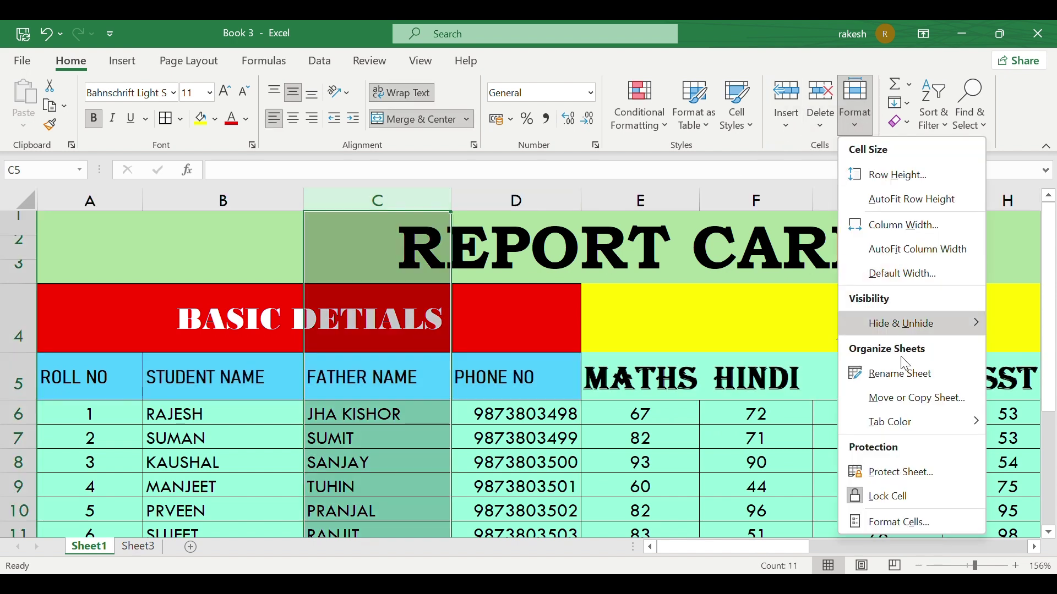
mouse_move(902, 323)
left_click(777, 349)
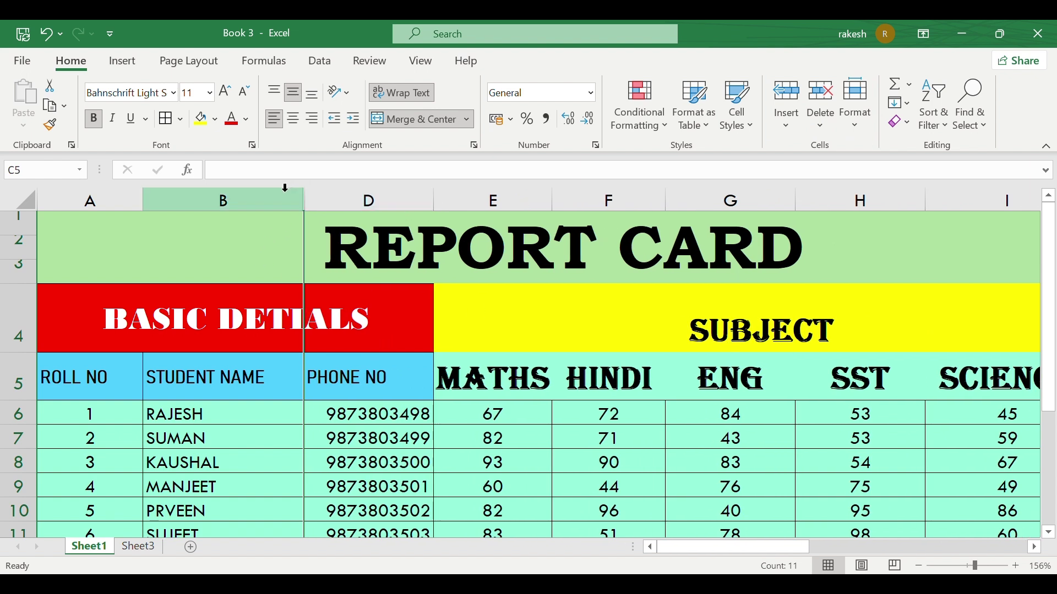
double_click(306, 202)
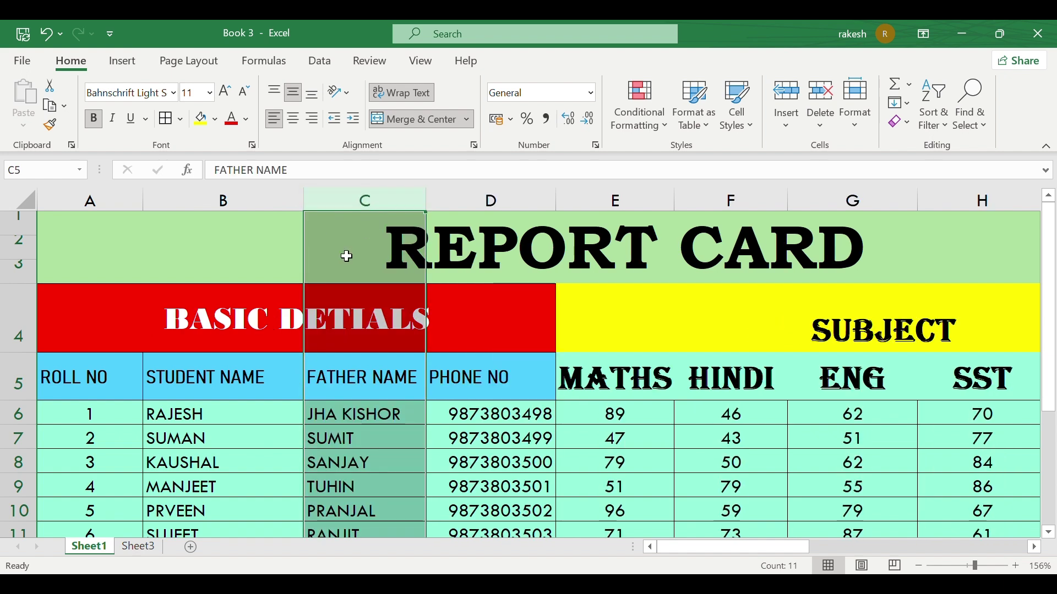
left_click(858, 132)
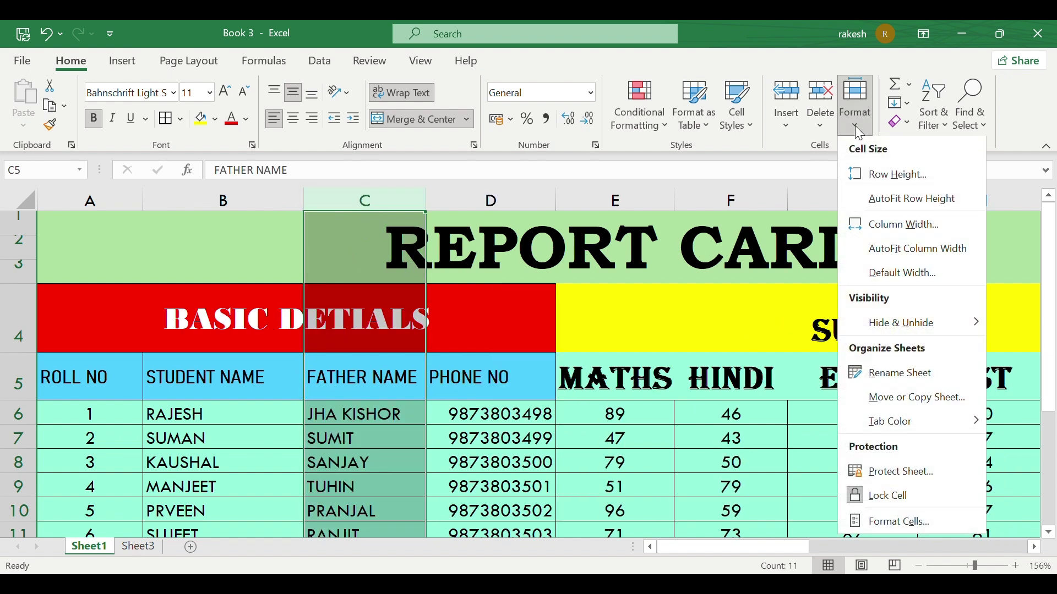
mouse_move(923, 323)
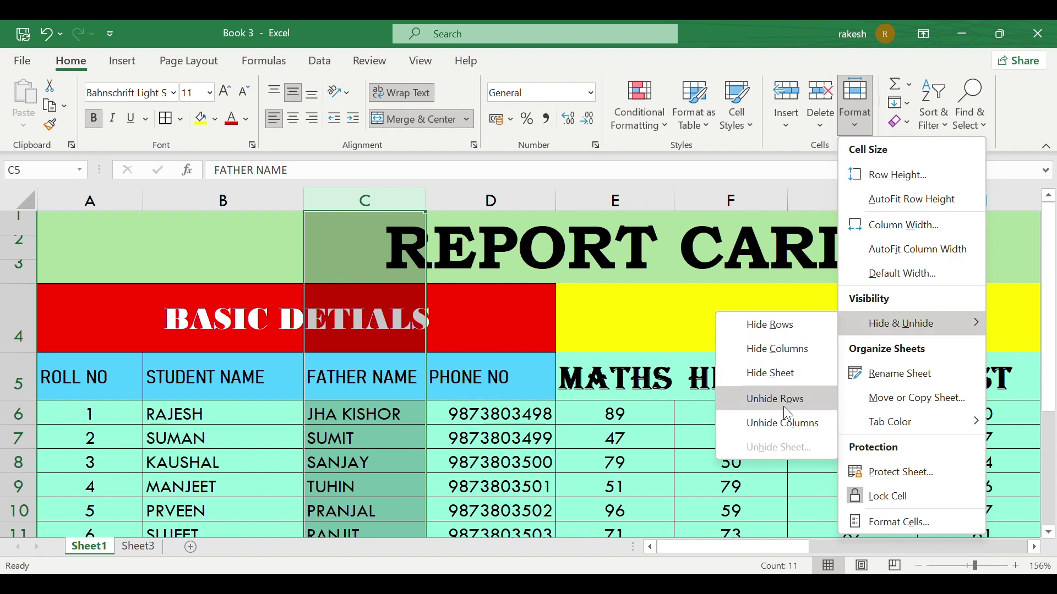
Step: Hide Sheet1, then unhide it from the remaining sheet tab's right-click menu
left_click(771, 380)
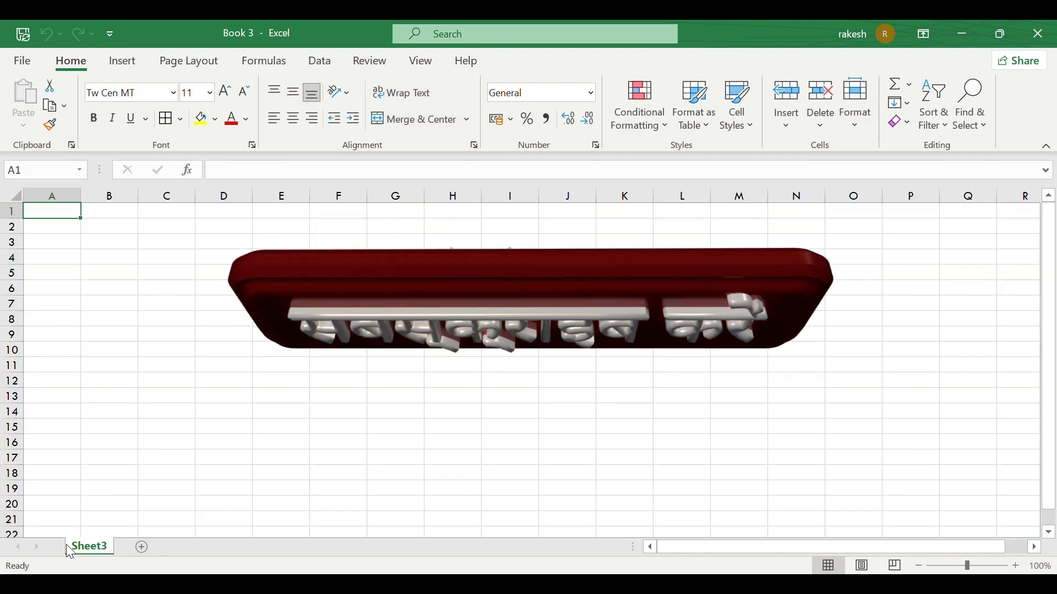
right_click(97, 546)
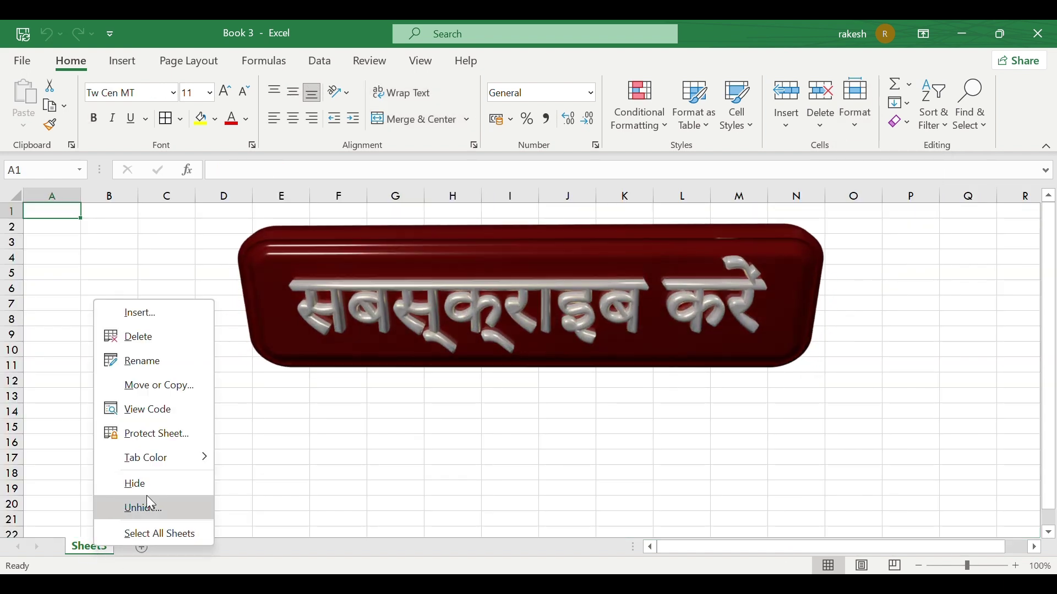
left_click(150, 508)
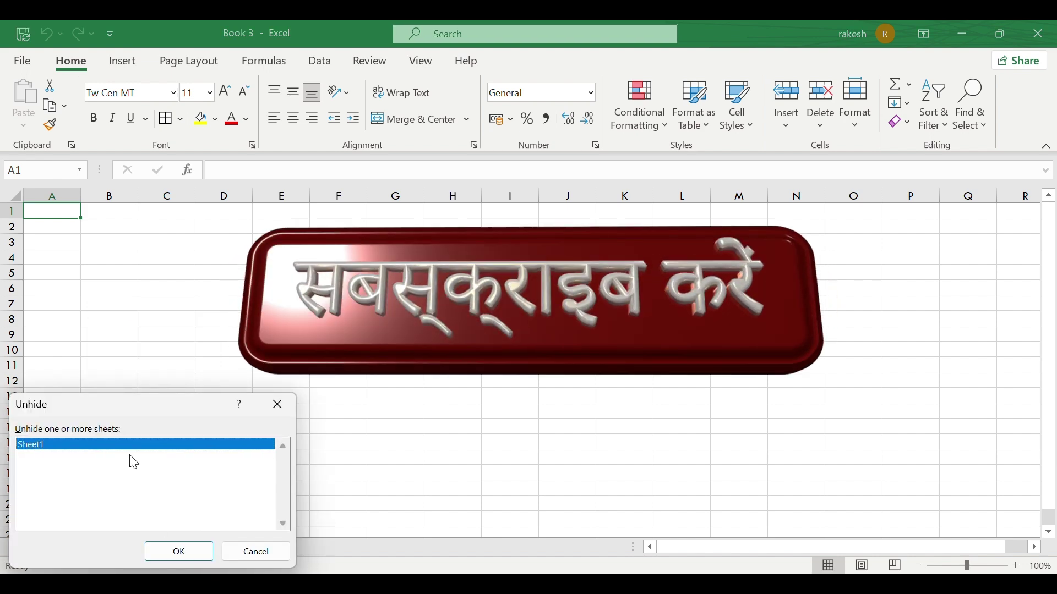
left_click(180, 551)
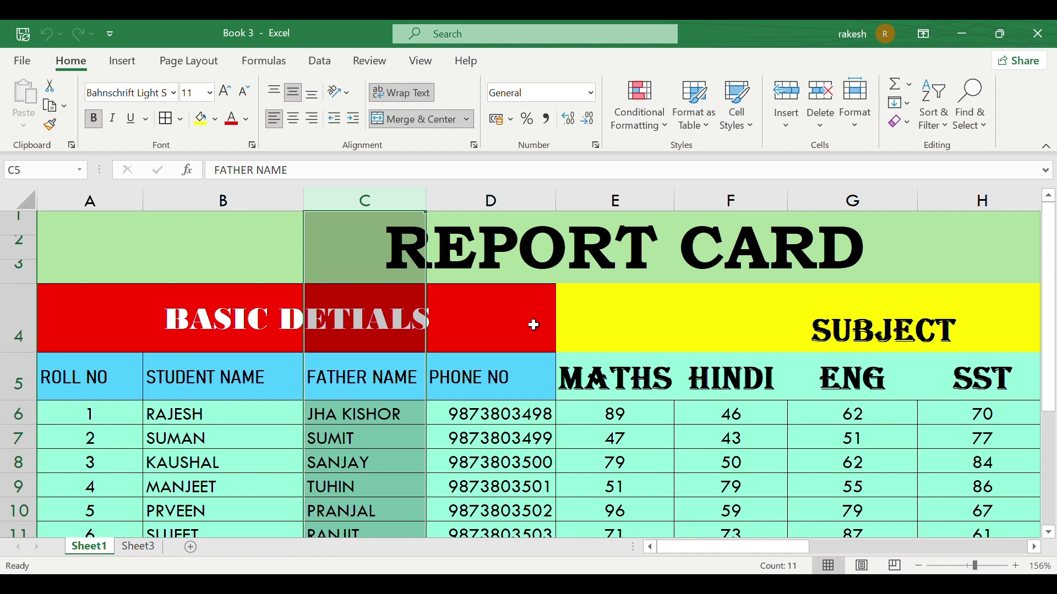
Step: Hide Sheet1 again via Hide & Unhide, then restore it with Unhide Sheet
left_click(859, 110)
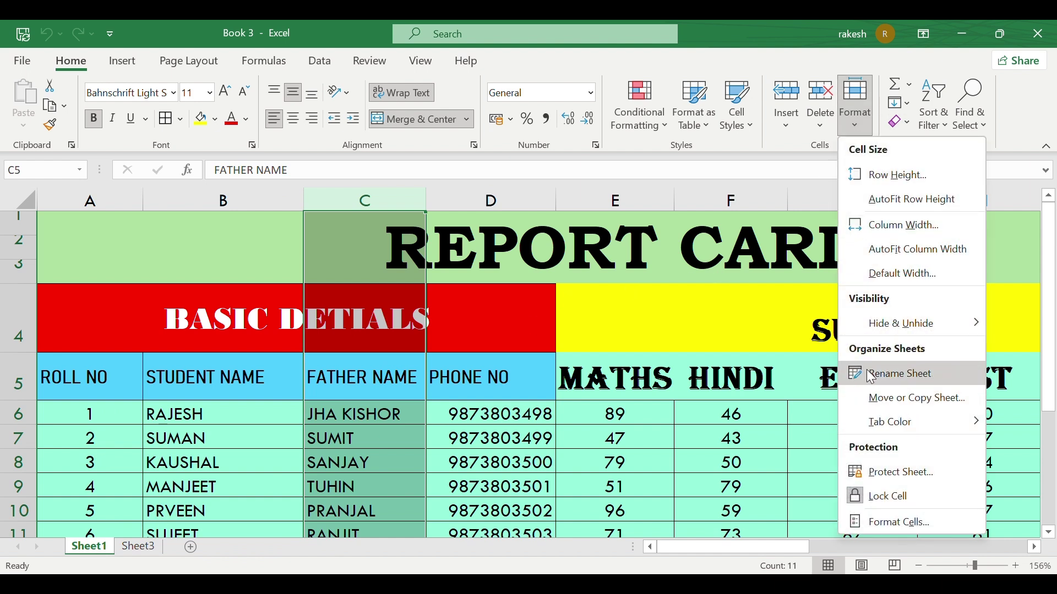
mouse_move(908, 325)
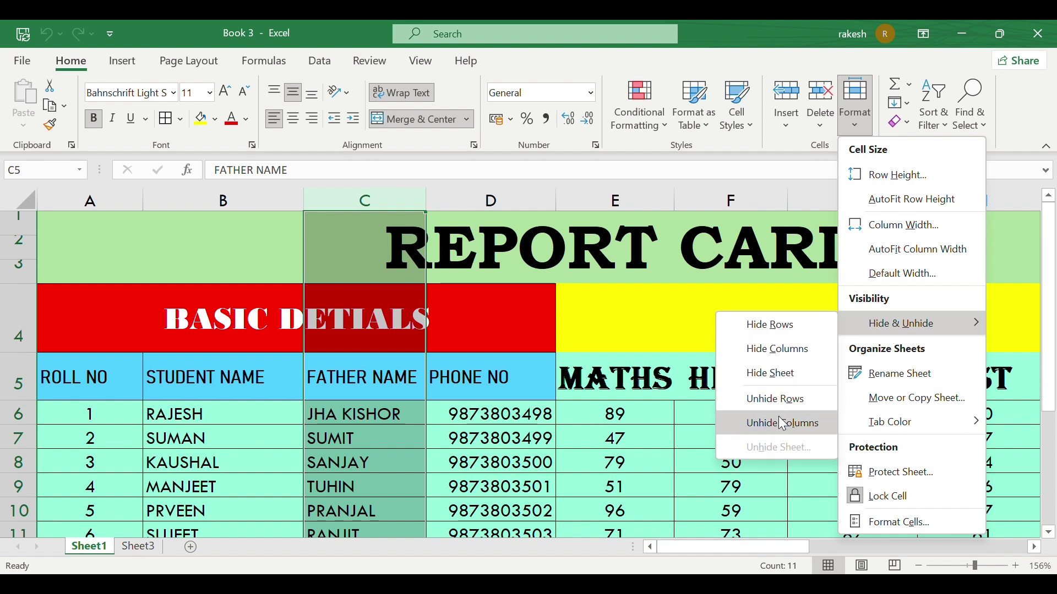
left_click(771, 374)
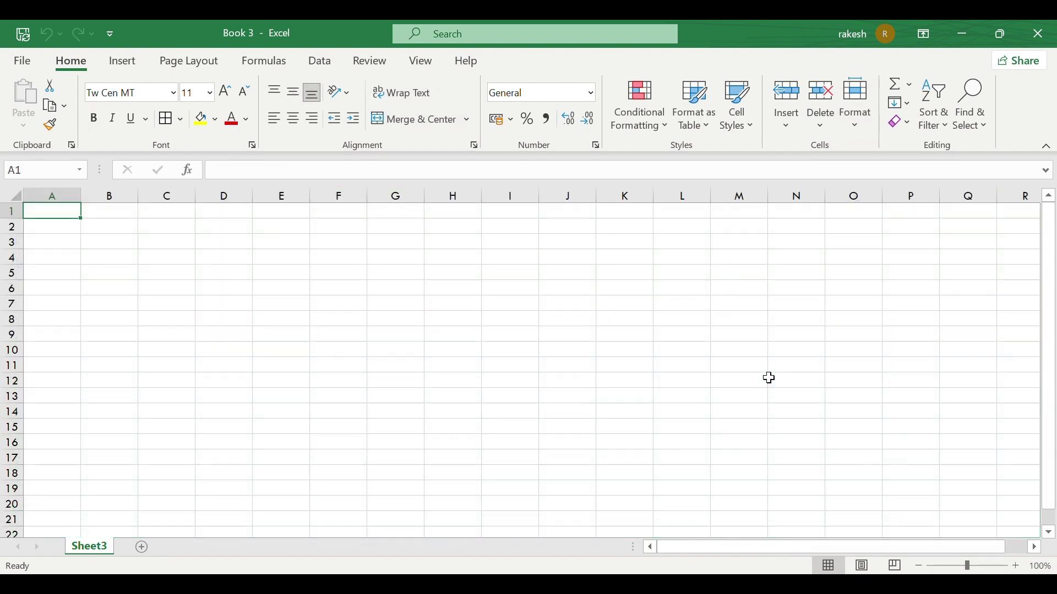
left_click(851, 130)
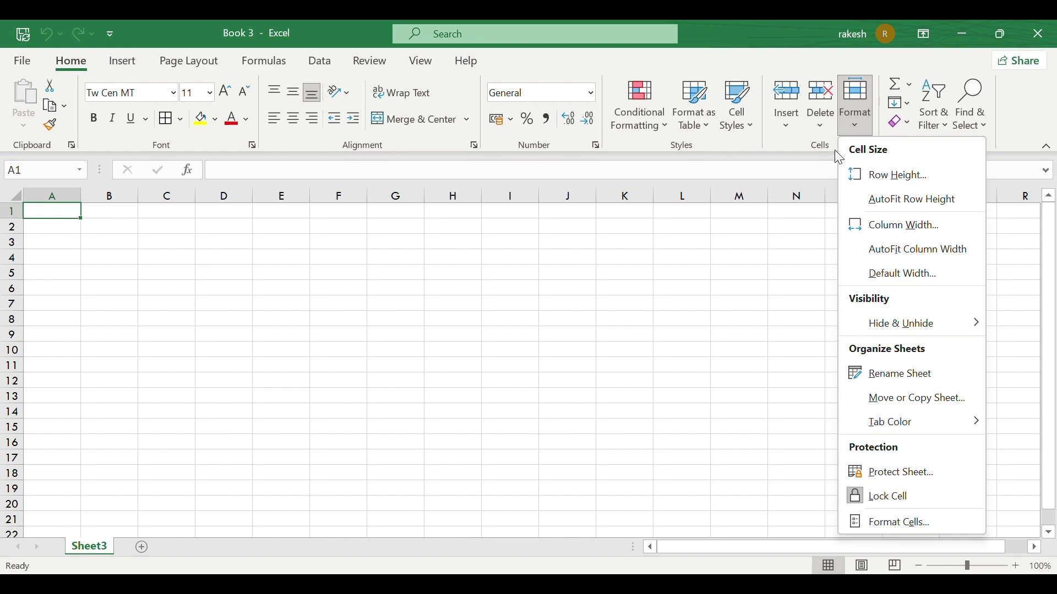
mouse_move(897, 336)
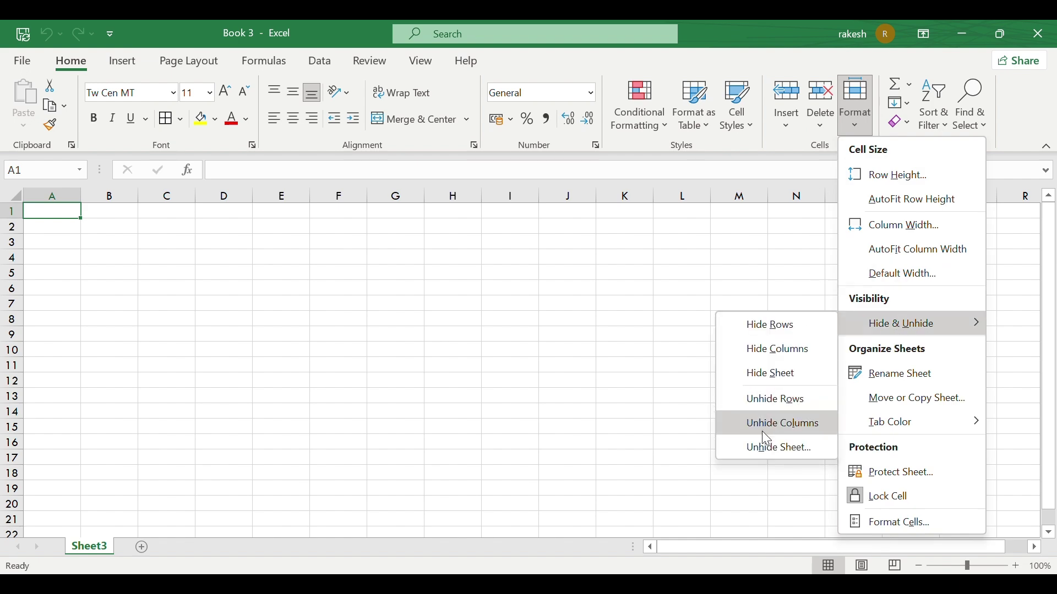
left_click(765, 446)
left_click(805, 433)
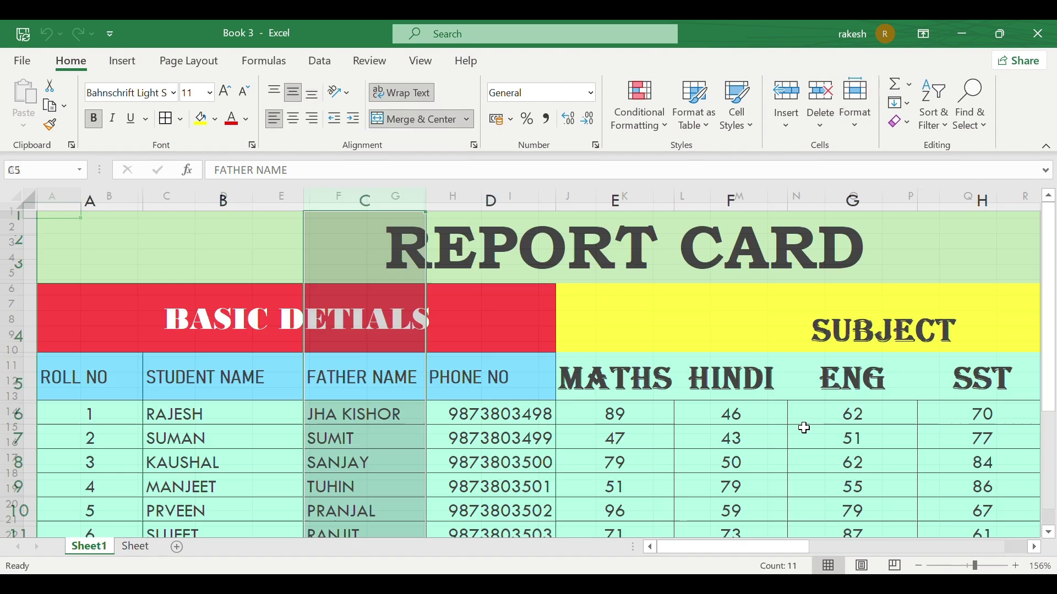
Step: Rename Sheet1 to 'report' using Format > Rename Sheet
left_click(855, 107)
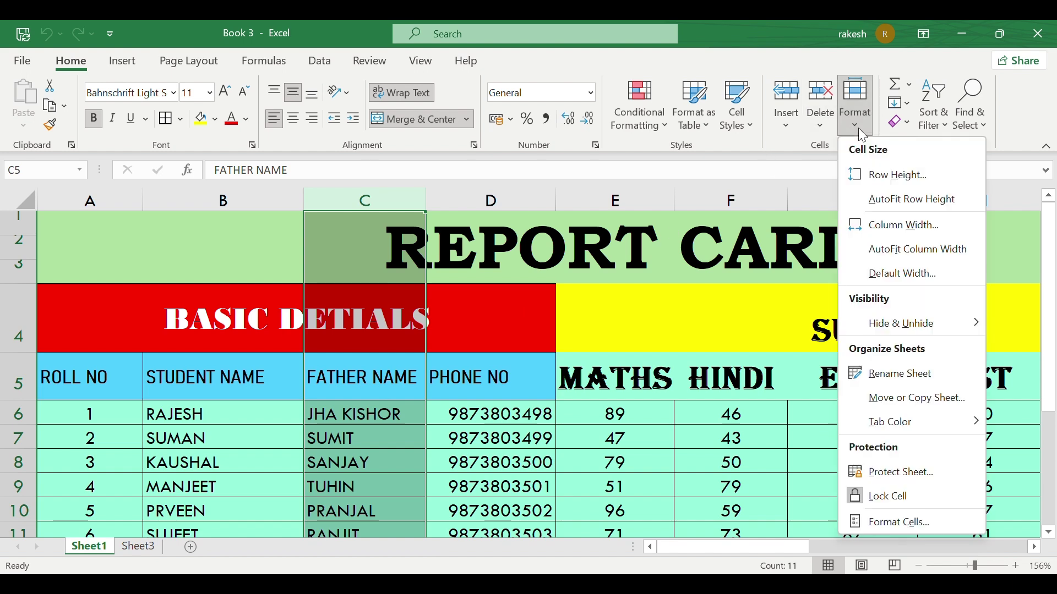
left_click(907, 373)
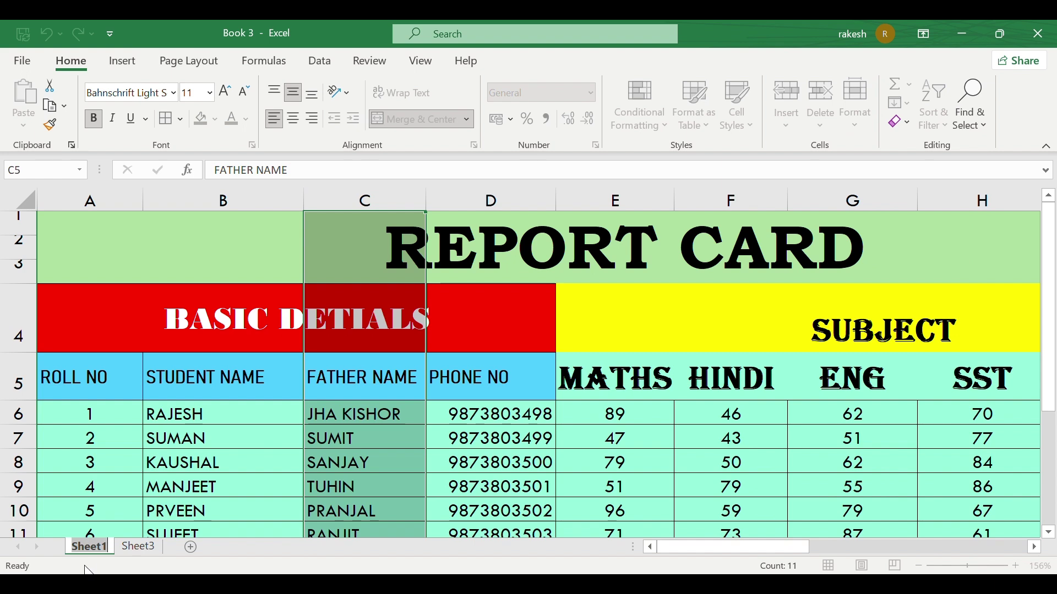
key("BackSpace")
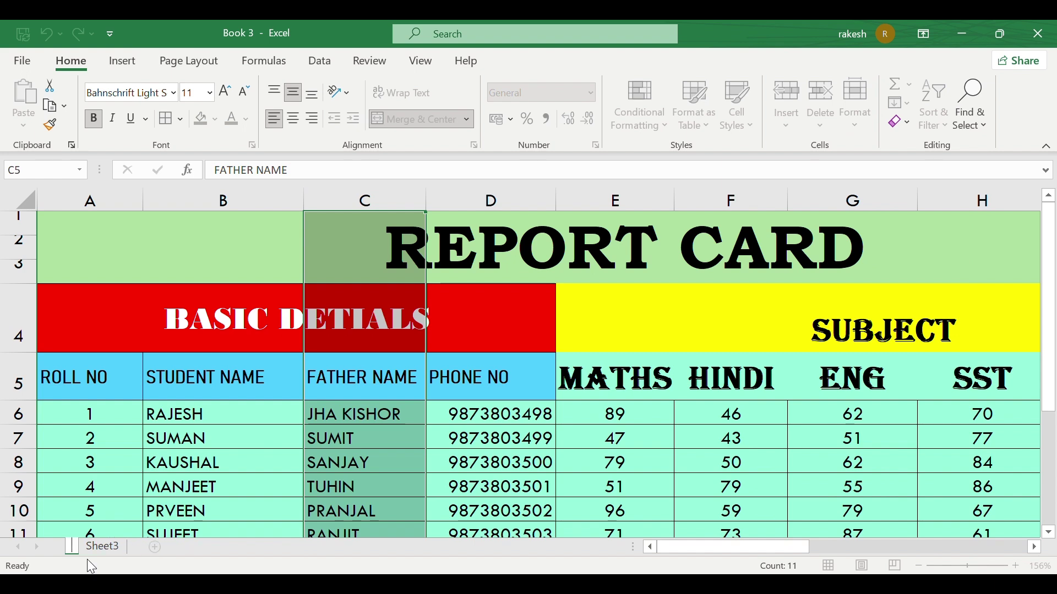
type("report")
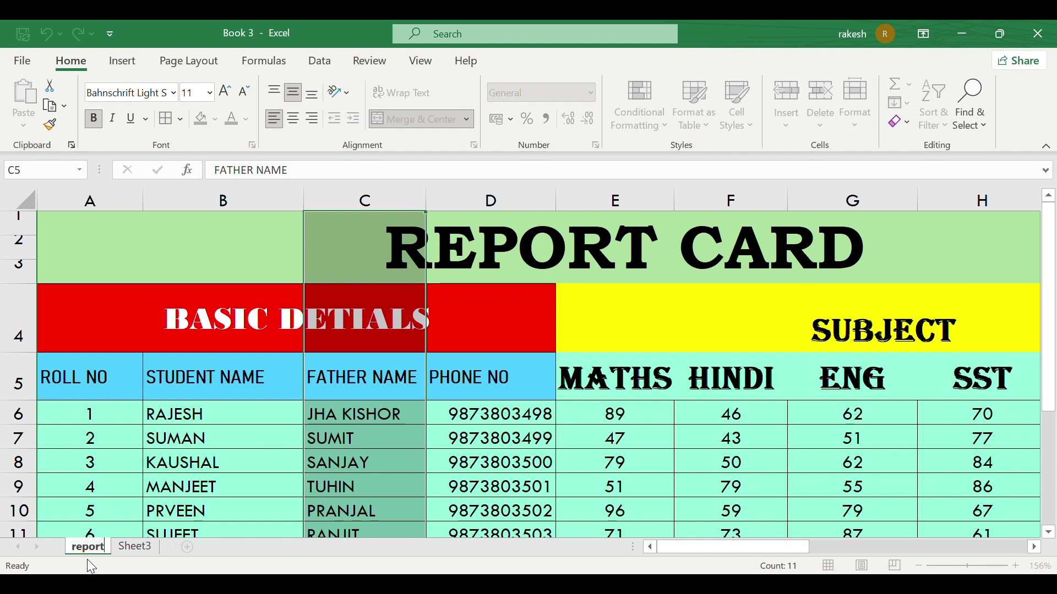
key("Return")
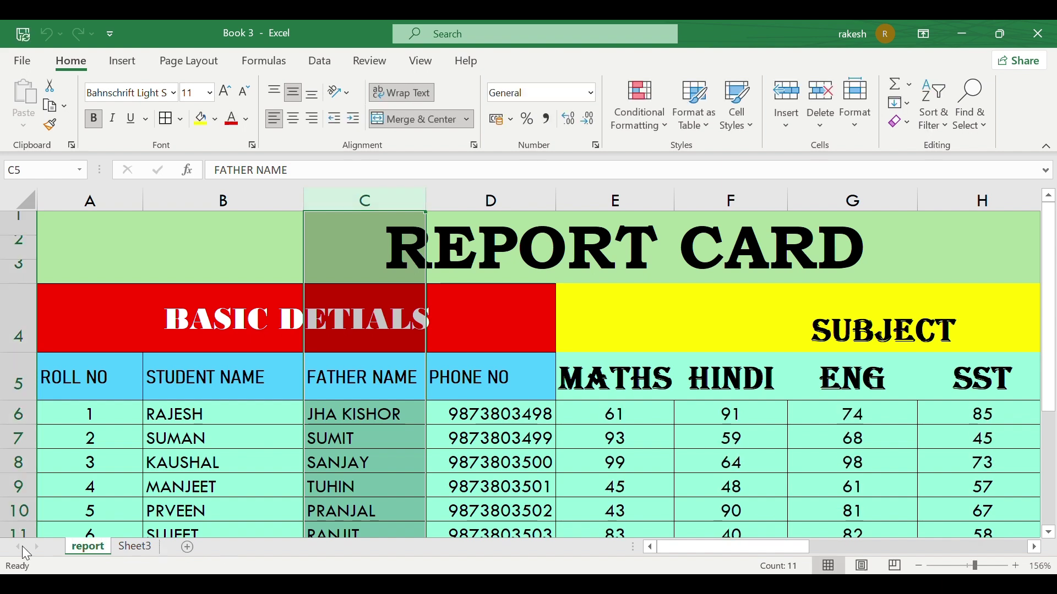
Step: Narrow the HINDI column F by dragging its header border, then inspect cell E7's formula
scroll(710, 407, "down", 1)
scroll(710, 407, "right", 3)
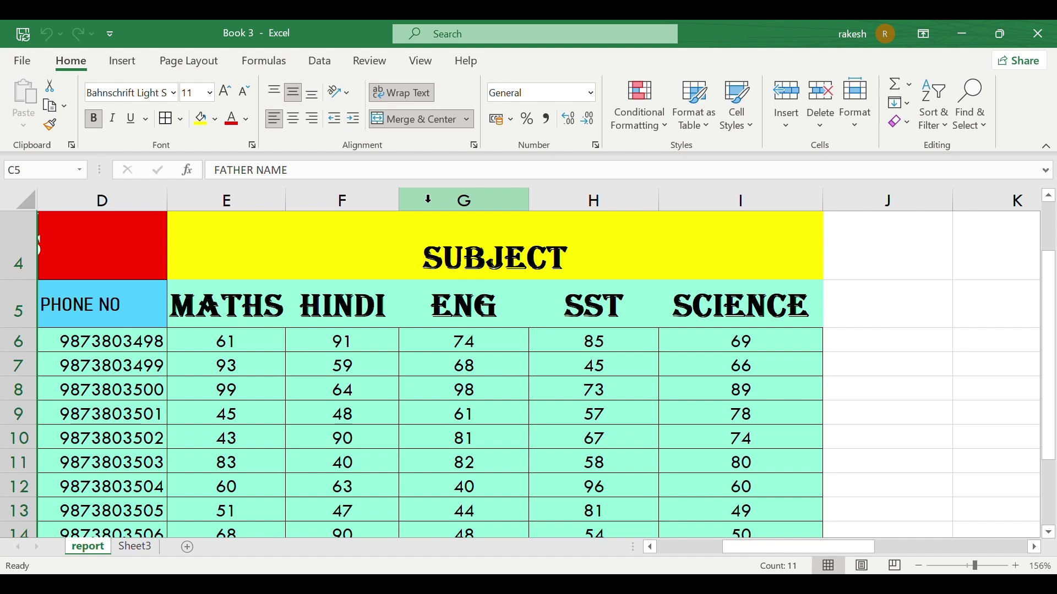
left_click_drag(397, 200, 388, 194)
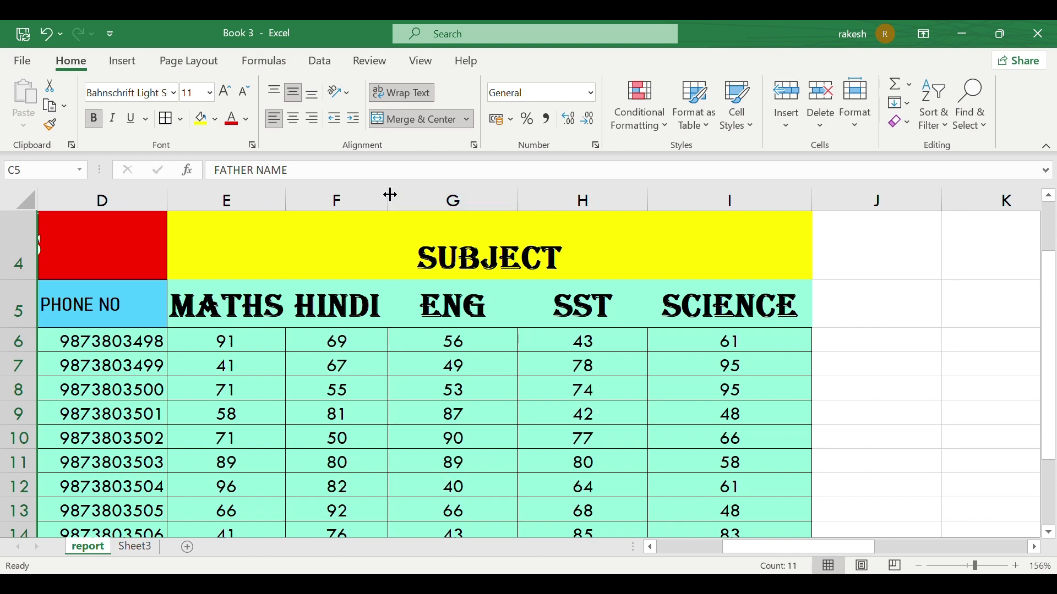
left_click(223, 358)
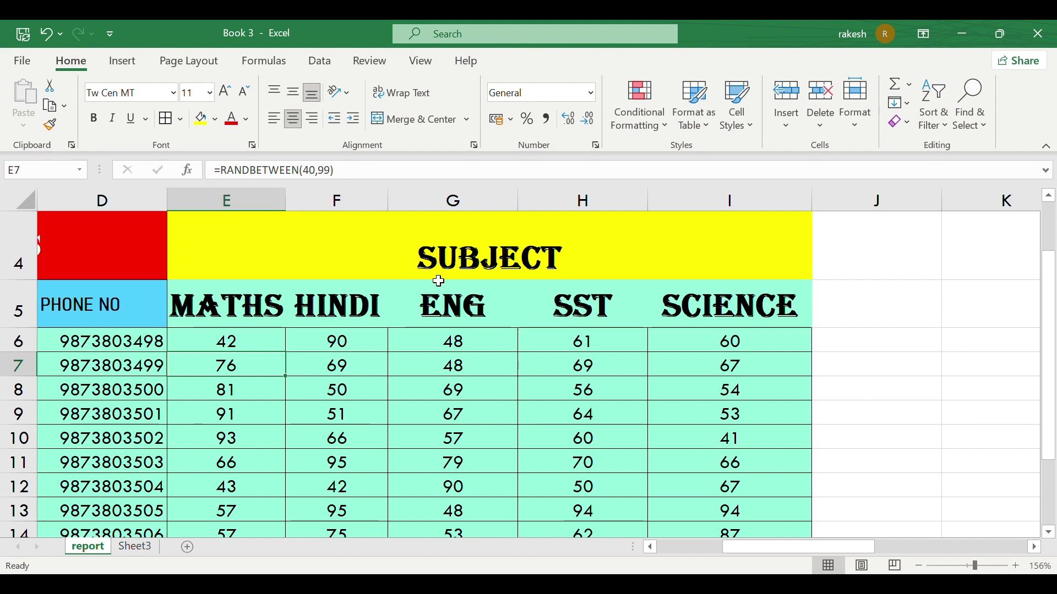
scroll(439, 280, "down", 4)
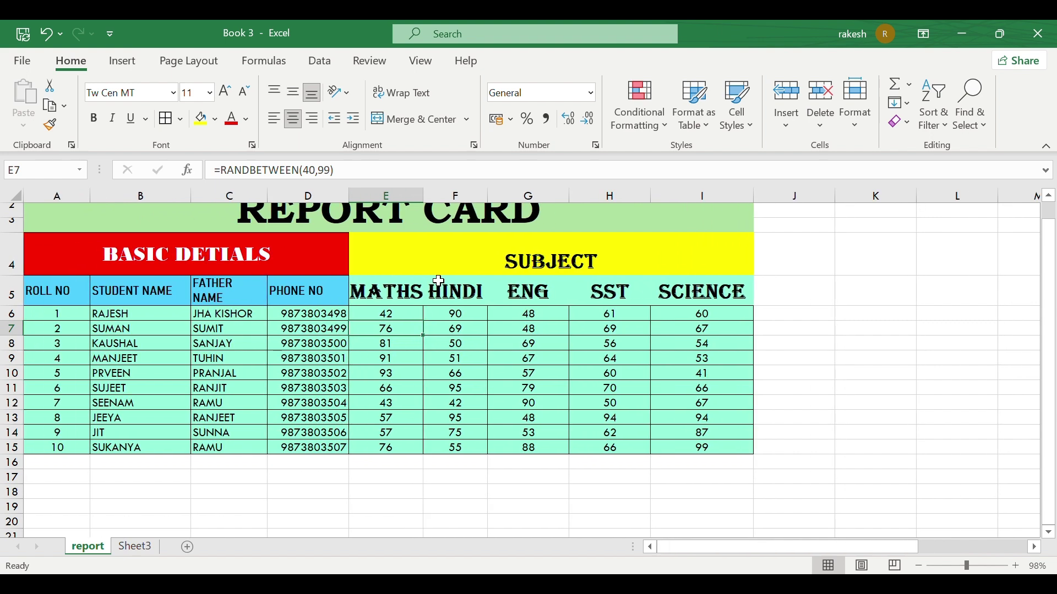
scroll(439, 281, "up", 1)
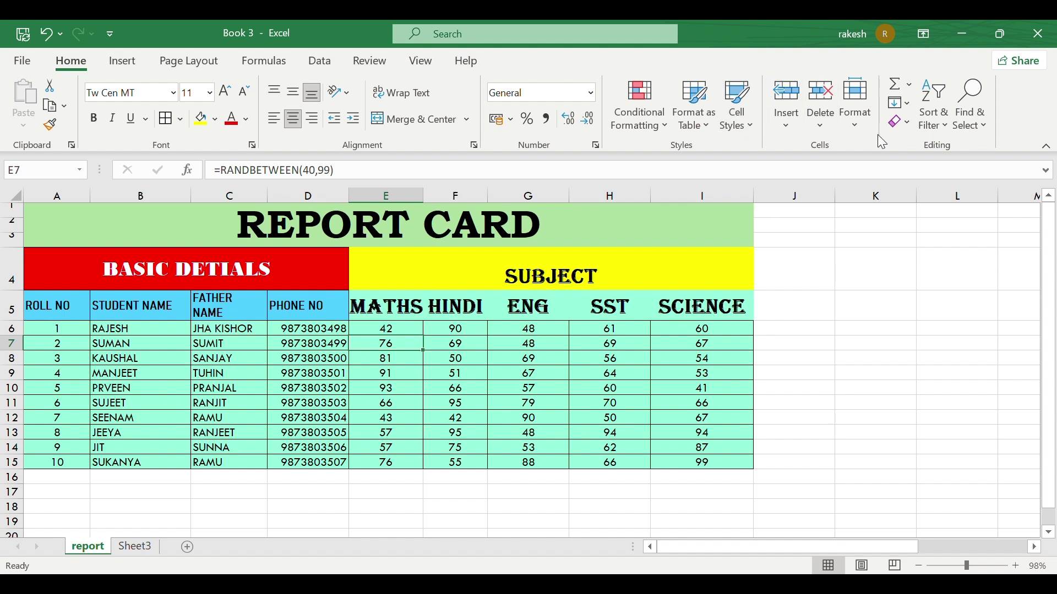
left_click(855, 124)
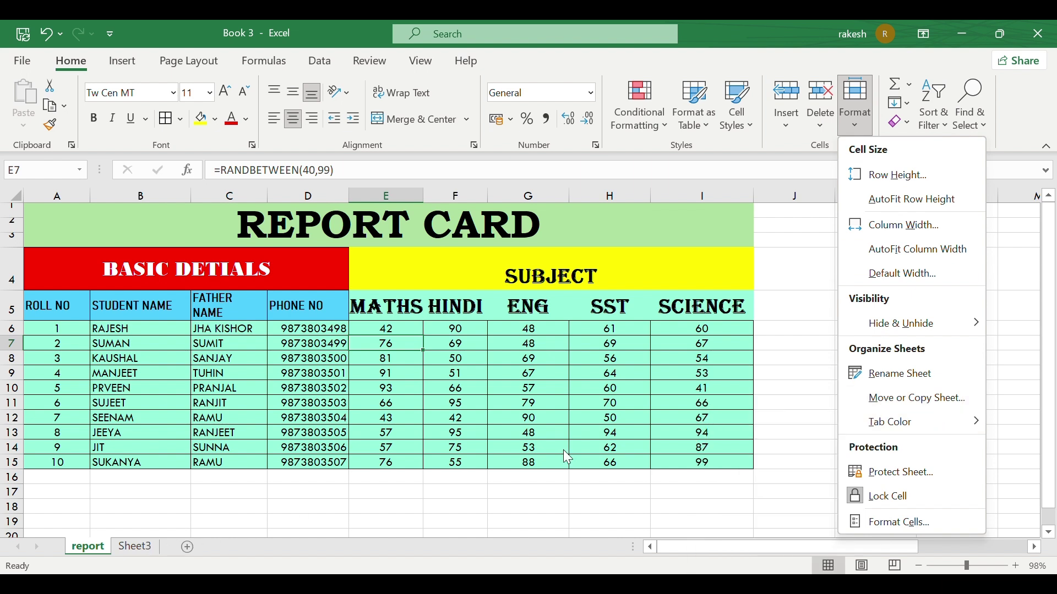
Step: Make a copy of the report sheet, creating 'report (2)'
mouse_move(889, 336)
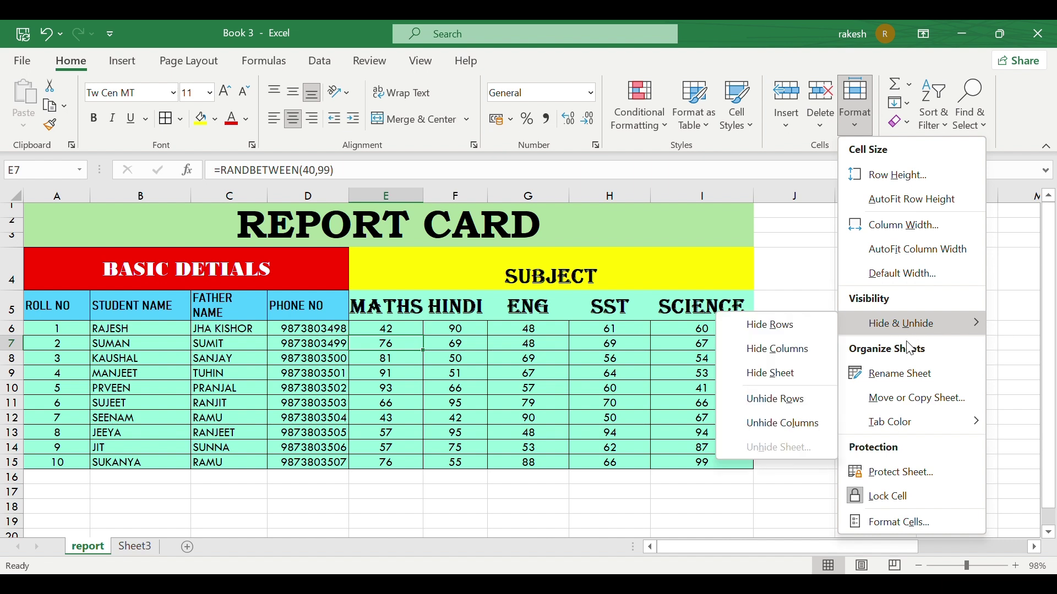
left_click(916, 398)
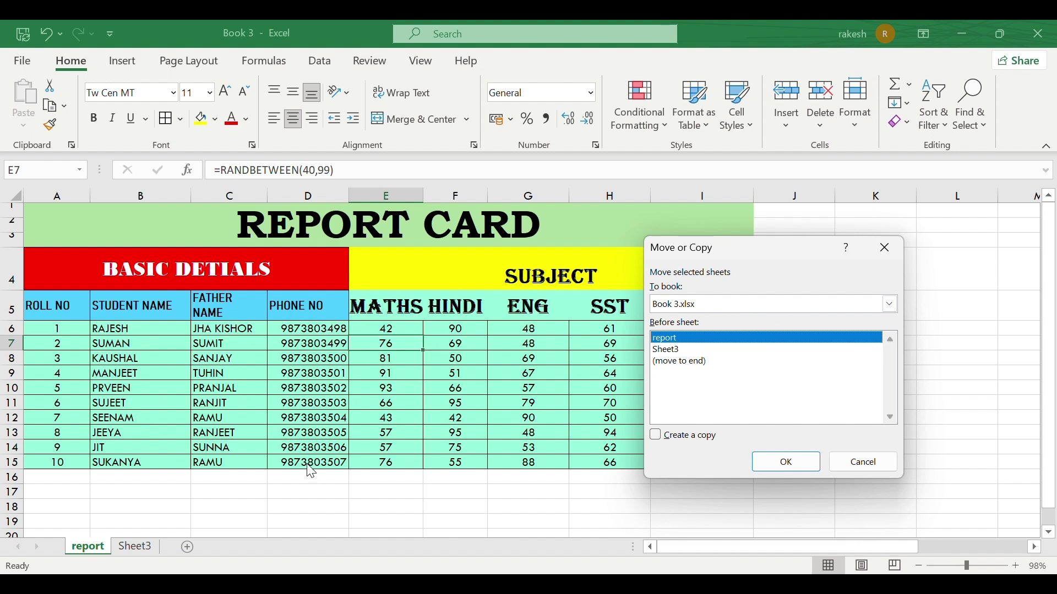
left_click(656, 437)
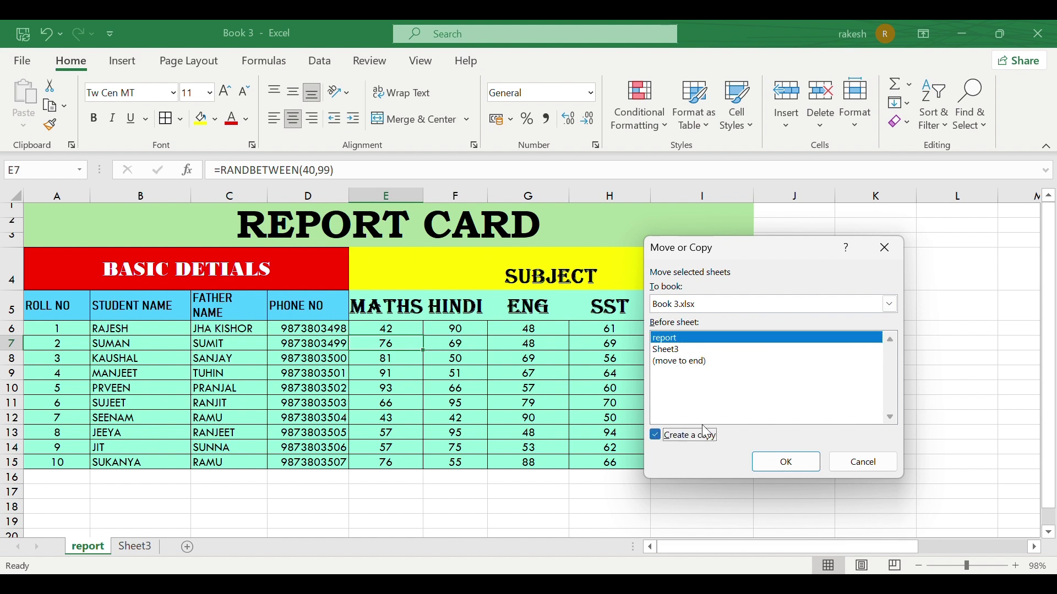
left_click(787, 463)
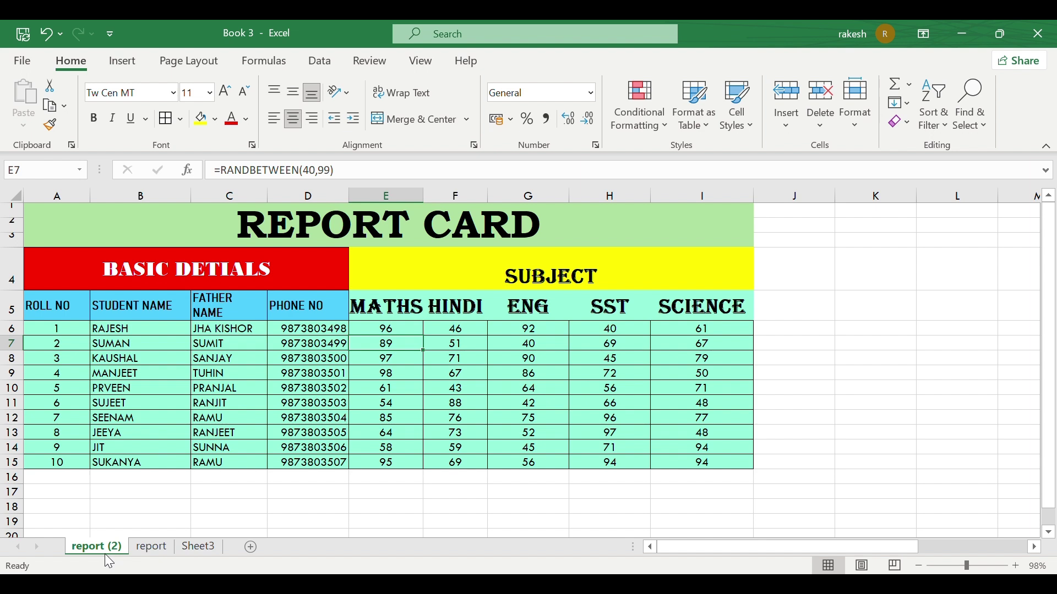
Step: Switch back and forth between report (2) and the original report sheet, ending on report
left_click(138, 550)
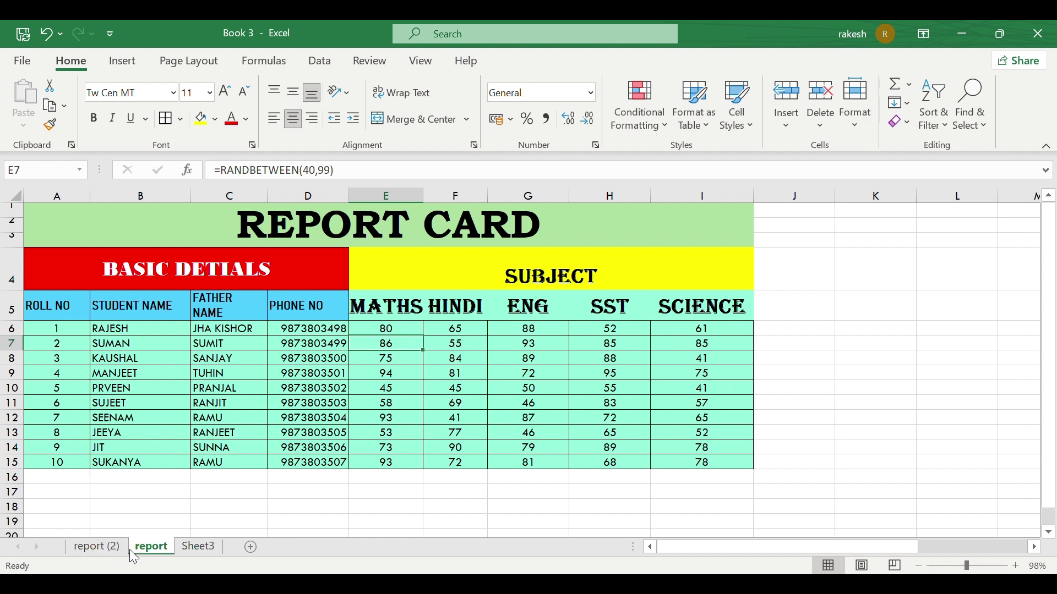
left_click(110, 551)
left_click(147, 548)
left_click(109, 548)
left_click(145, 552)
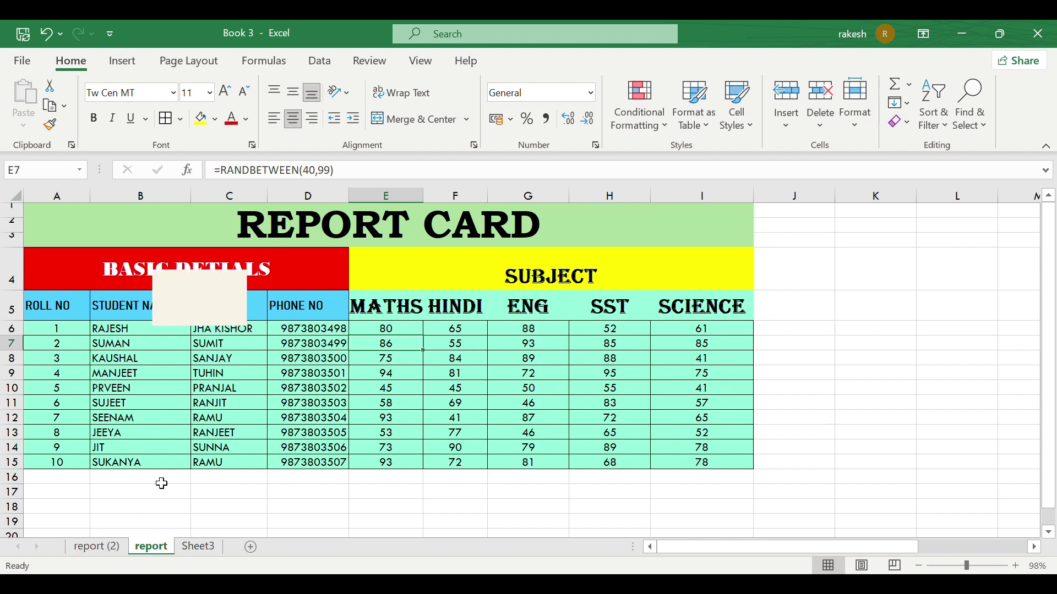
left_click(105, 549)
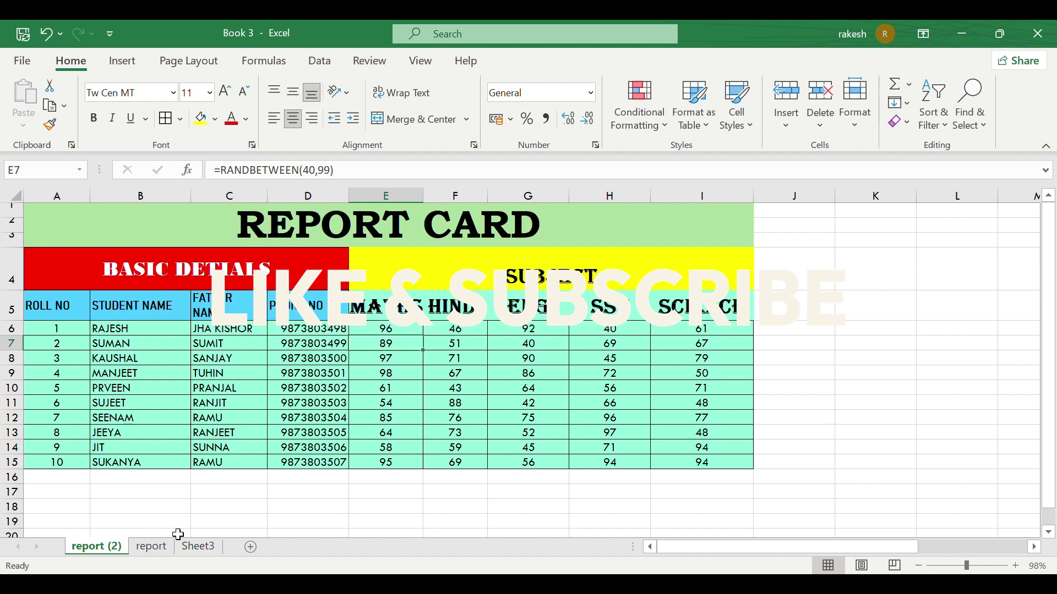
left_click(150, 547)
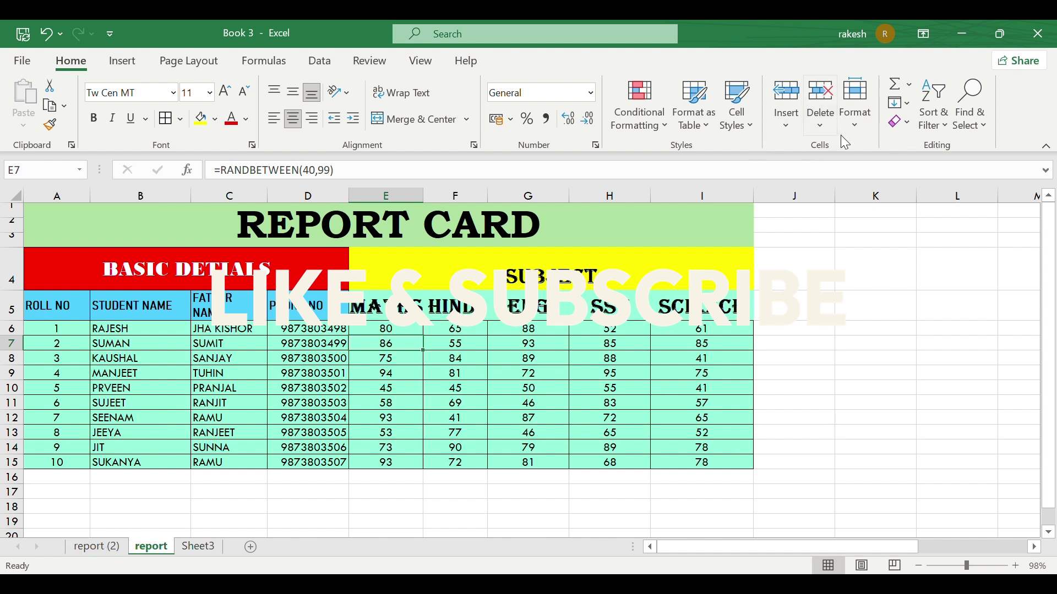
left_click(856, 123)
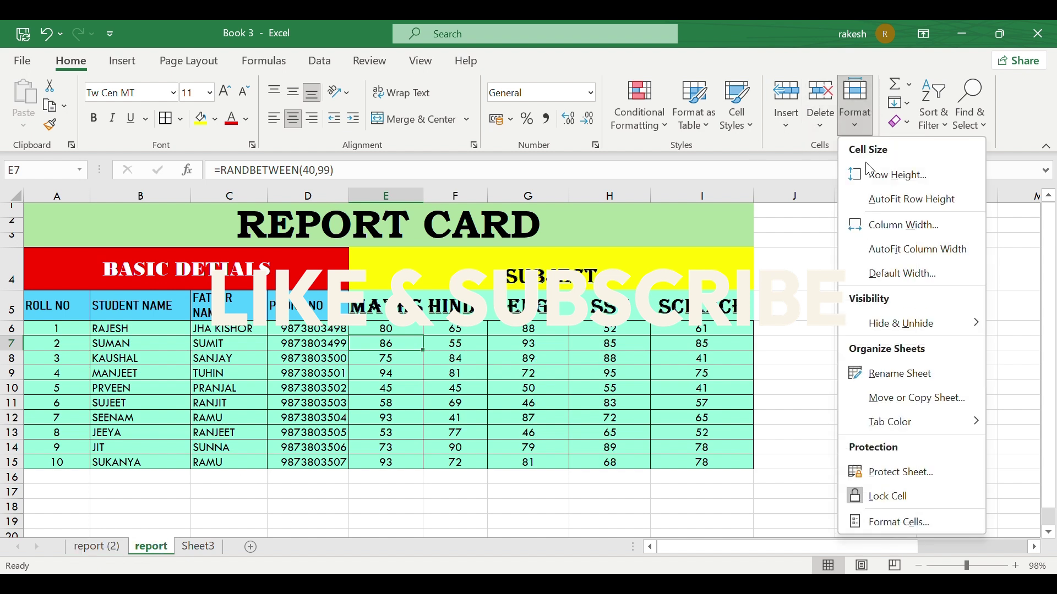
Step: Move the report sheet before report (2) with Move or Copy Sheet
left_click(900, 401)
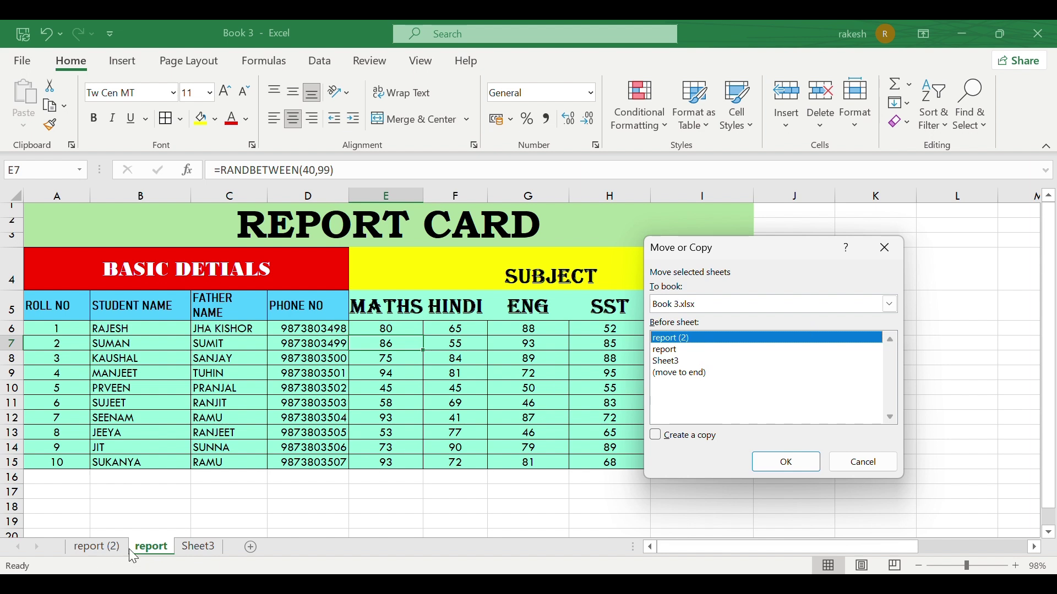
left_click(801, 463)
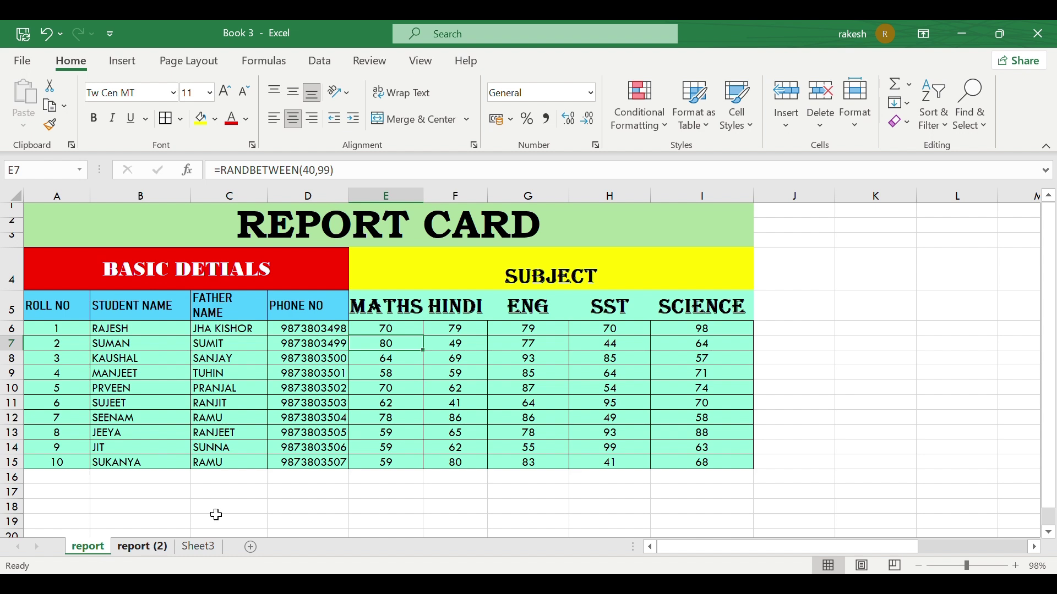
Step: Colour the report and report (2) sheet tabs light green
left_click(854, 132)
mouse_move(890, 429)
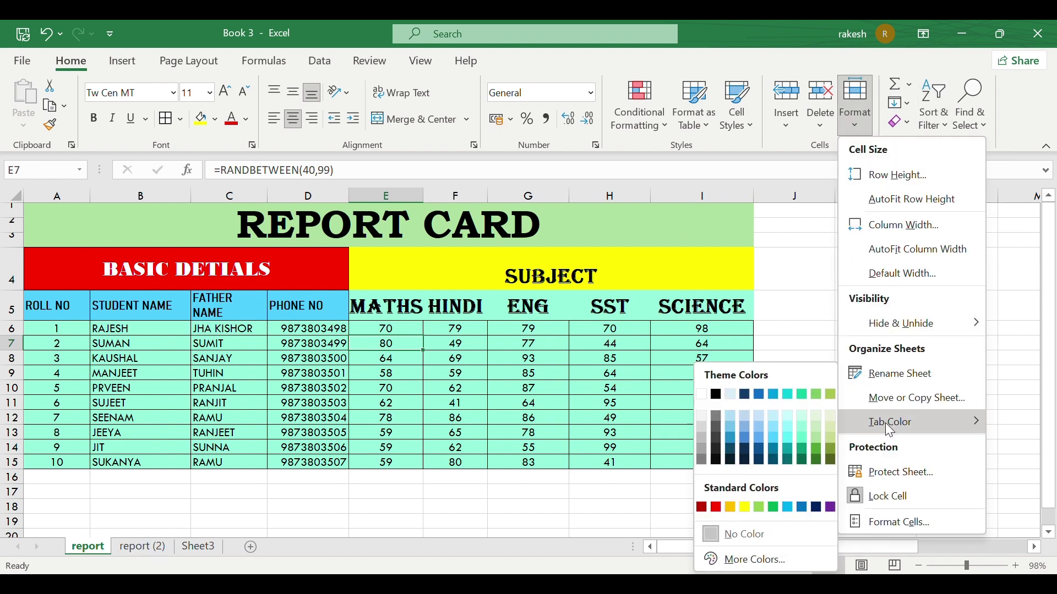
left_click(801, 428)
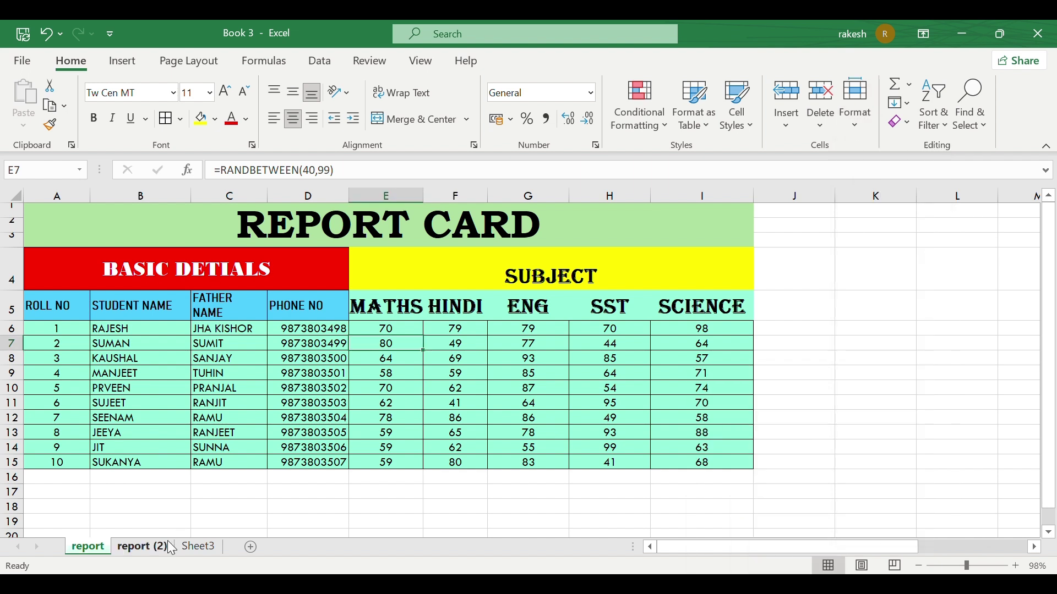
left_click(140, 547)
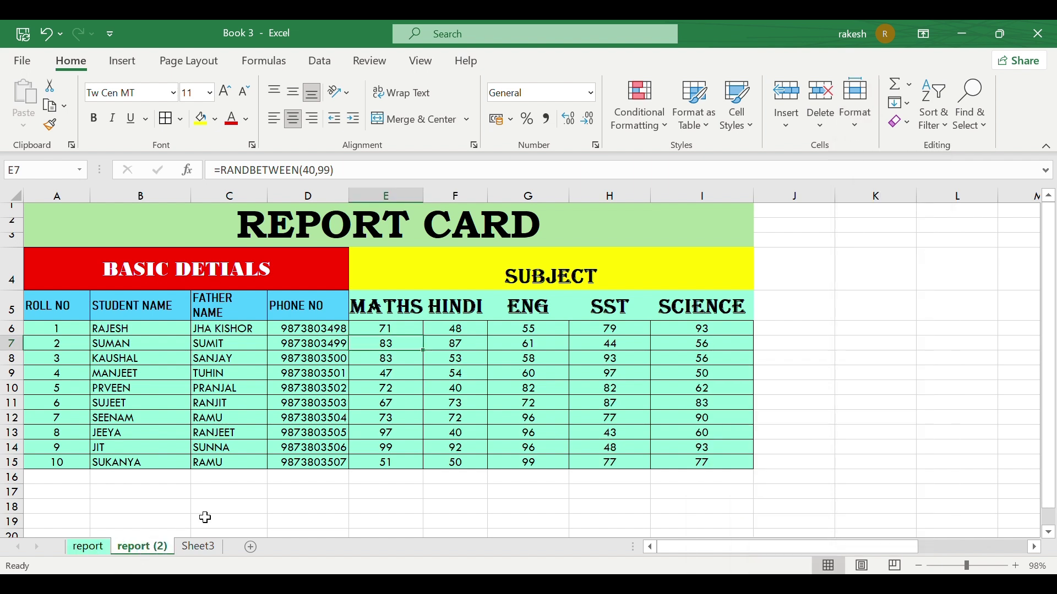
left_click(857, 130)
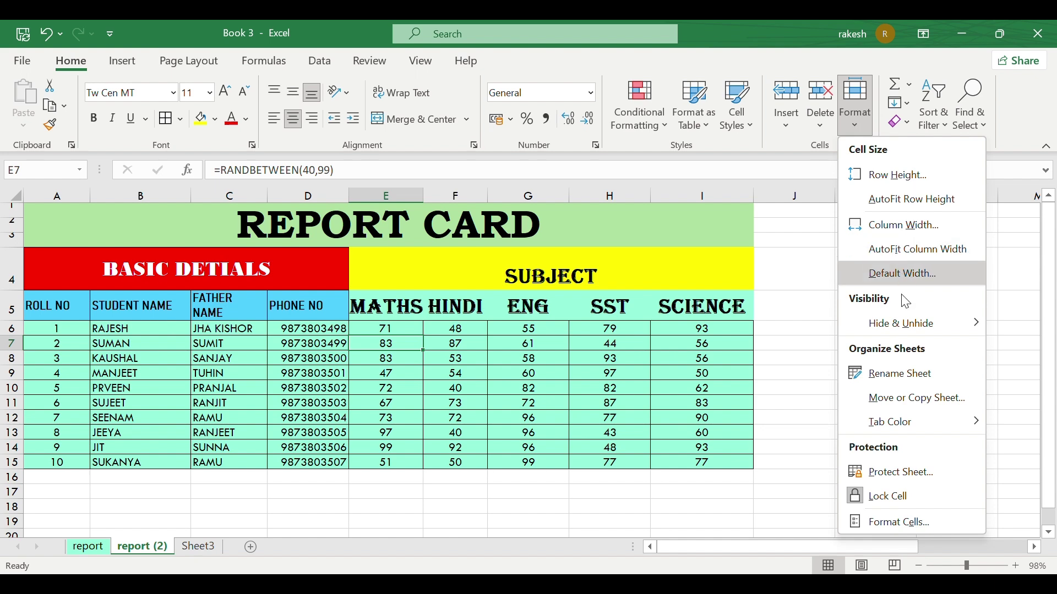
mouse_move(902, 422)
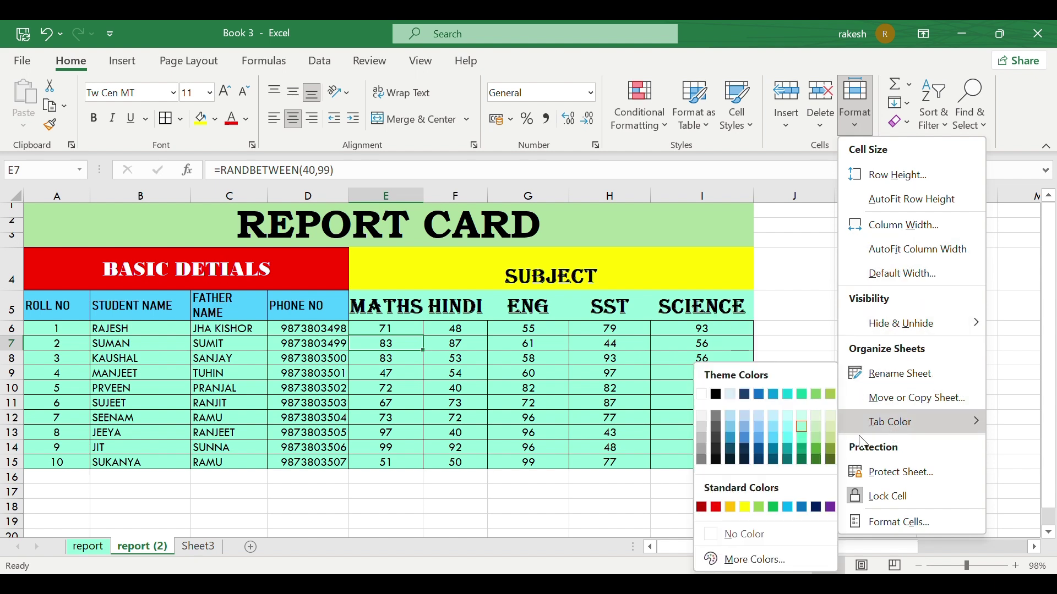
left_click(817, 437)
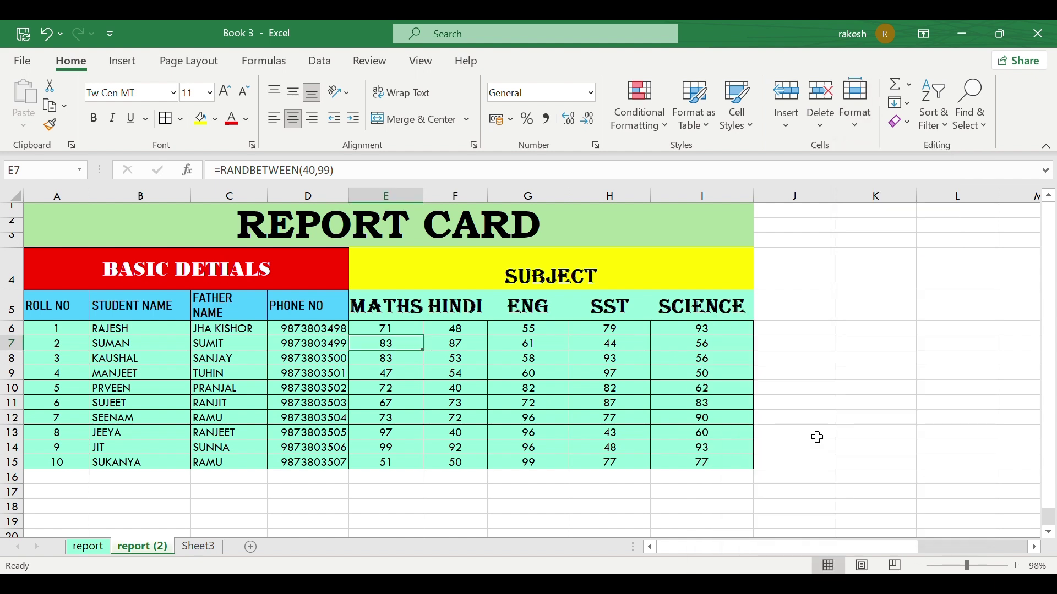
Step: Colour the Sheet3 tab teal, then return to the report sheet
right_click(197, 547)
mouse_move(264, 460)
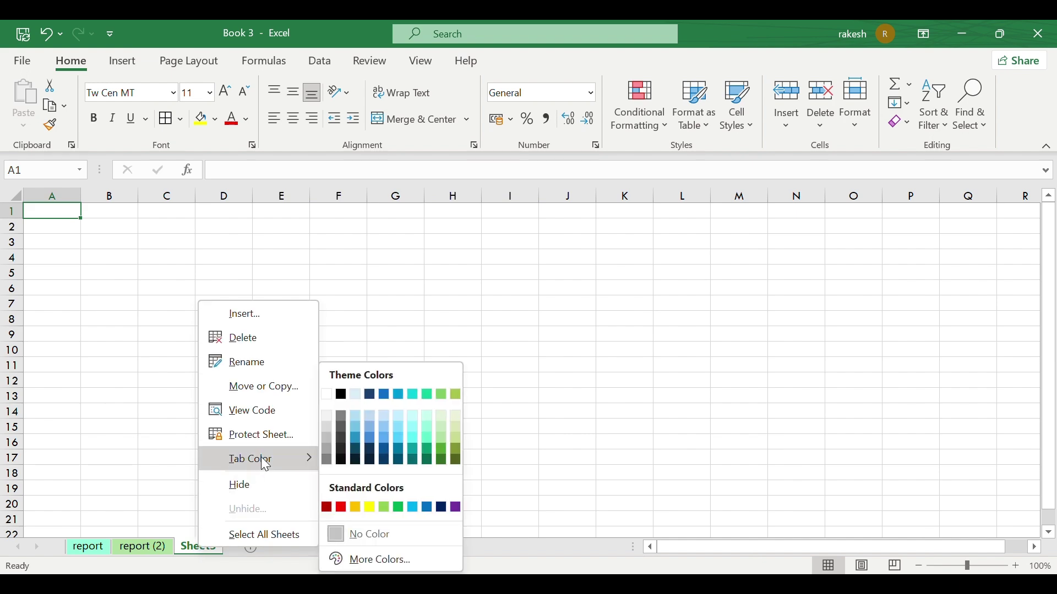
left_click(407, 446)
left_click(250, 505)
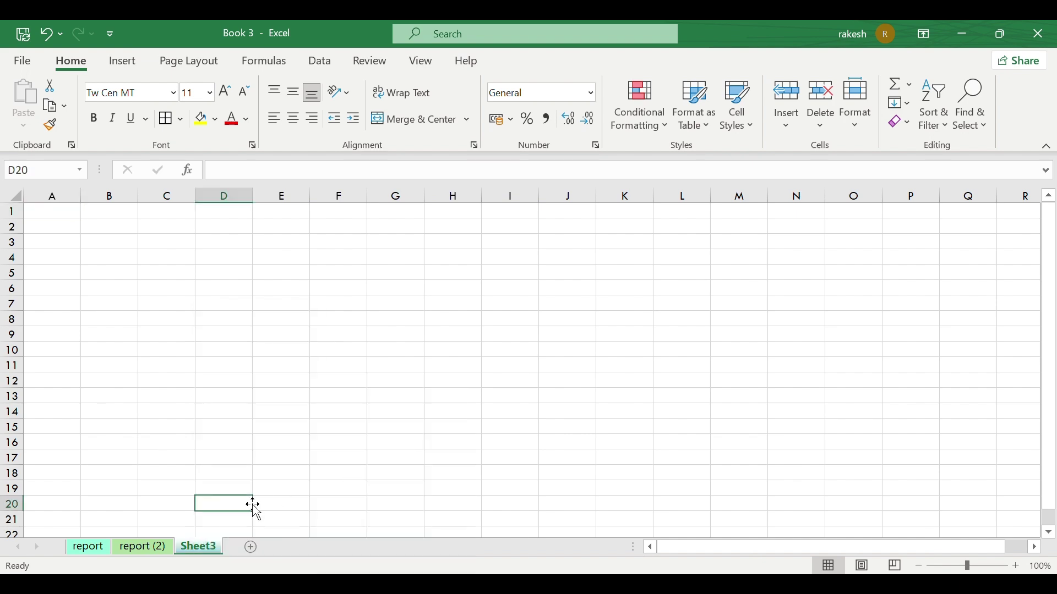
left_click(88, 547)
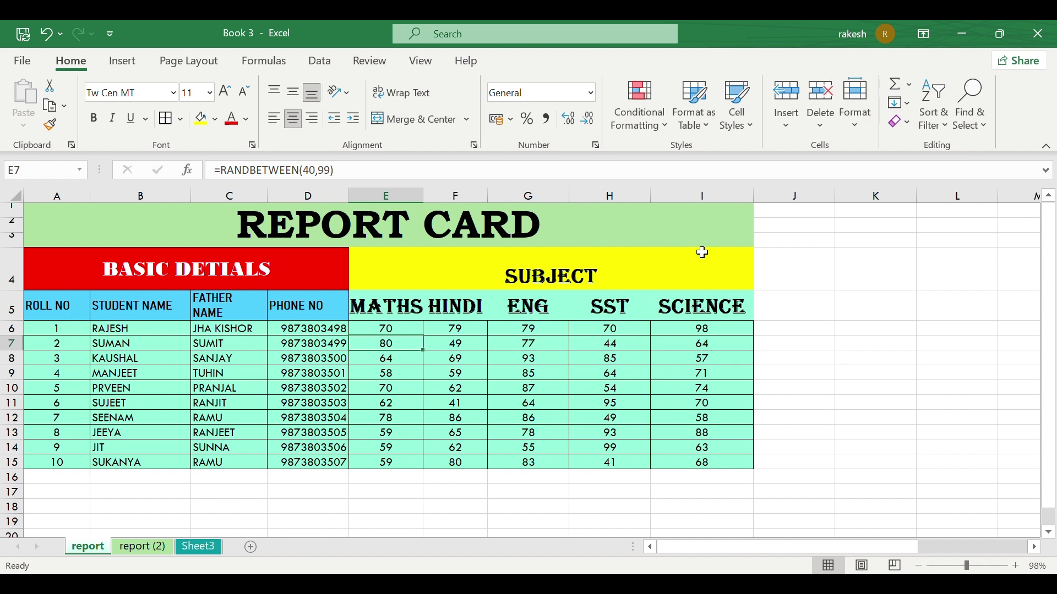
left_click(860, 124)
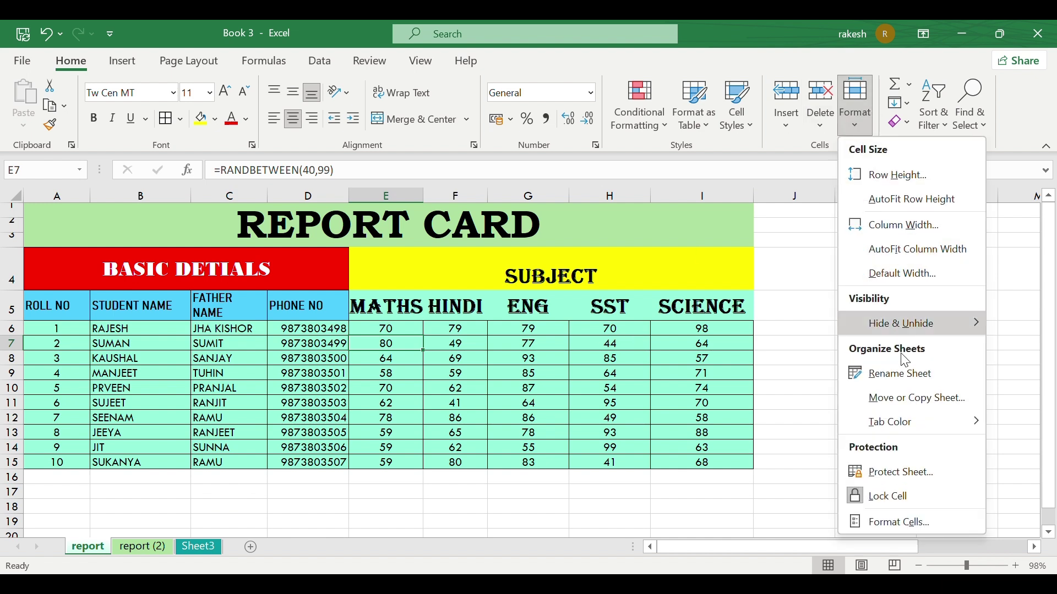
Step: Protect the report sheet, entering and confirming a password
left_click(920, 468)
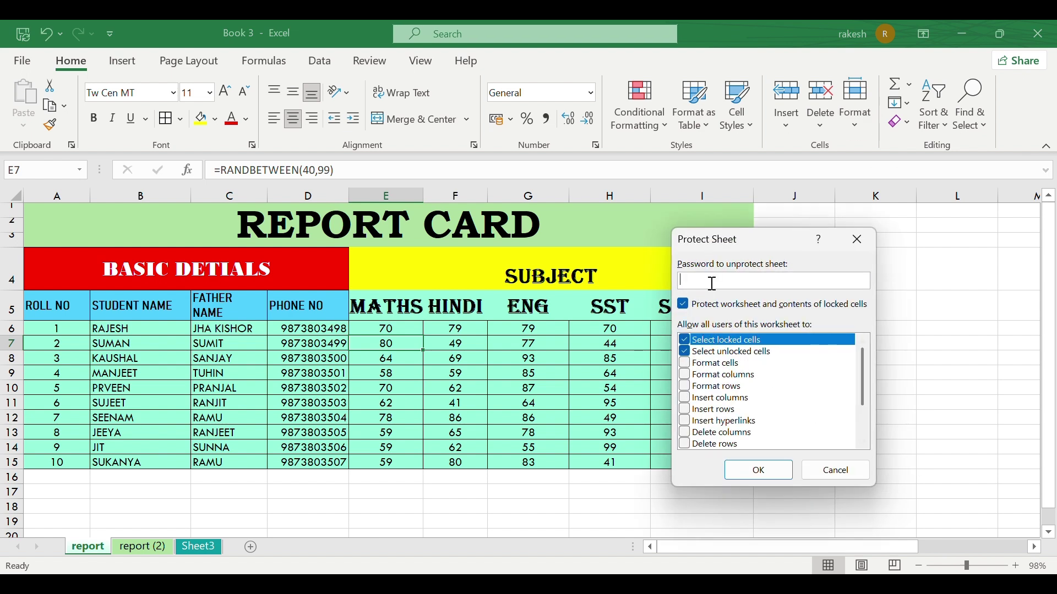
type("1234")
left_click(751, 477)
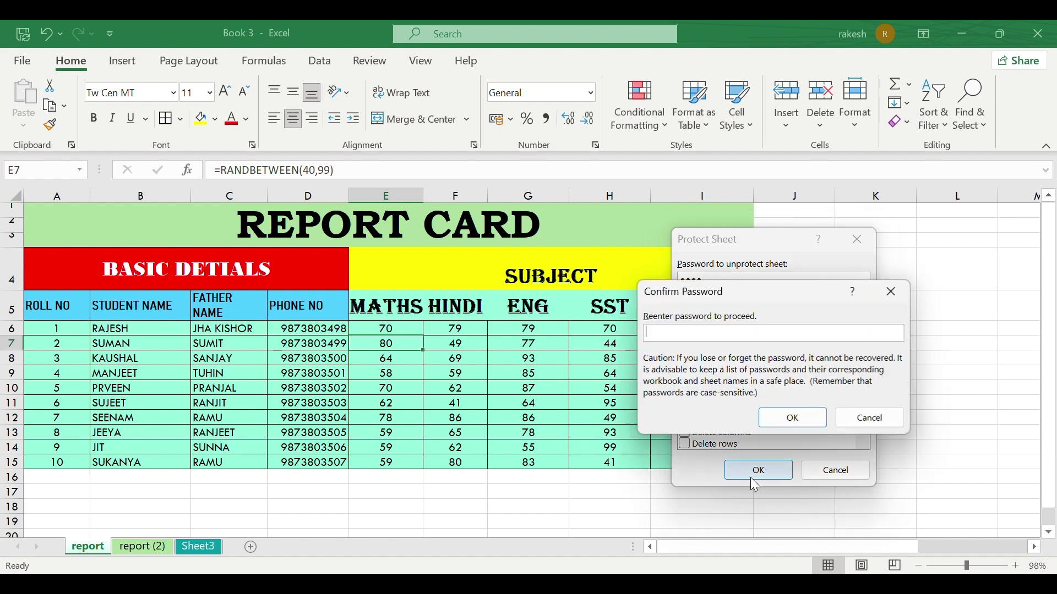
type("1234")
left_click(793, 420)
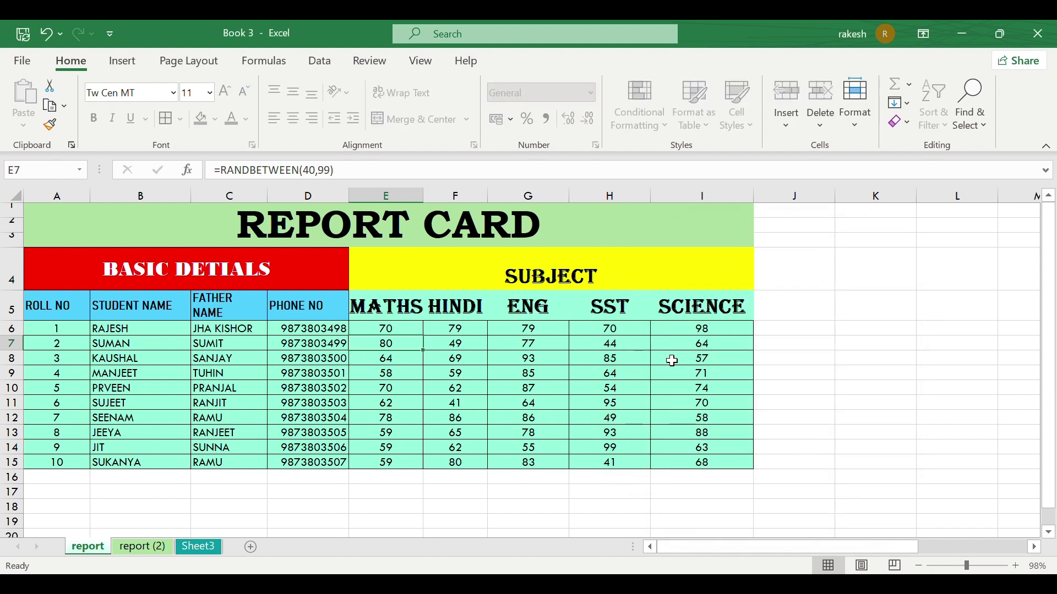
Step: Try editing the PHONE NO header and cell G7, dismissing the protected-sheet warnings
left_click(279, 311)
double_click(280, 312)
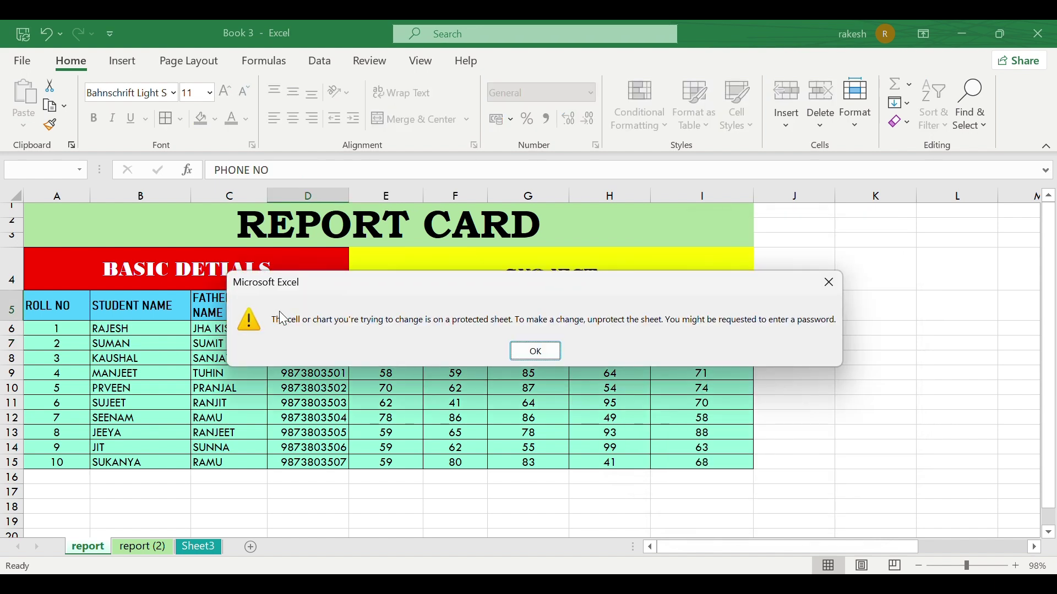
left_click(531, 355)
left_click(528, 346)
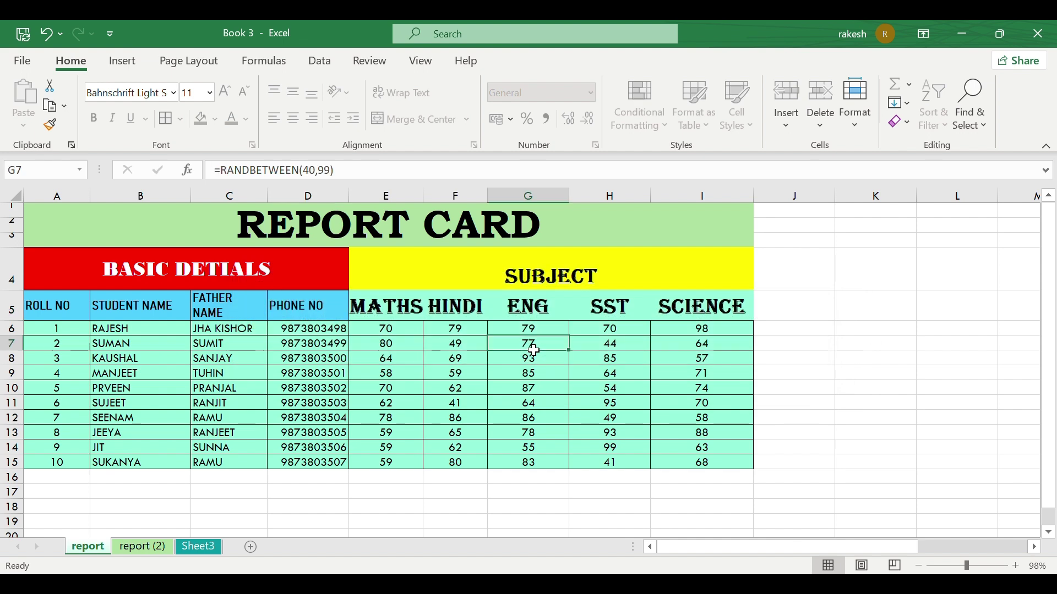
double_click(538, 358)
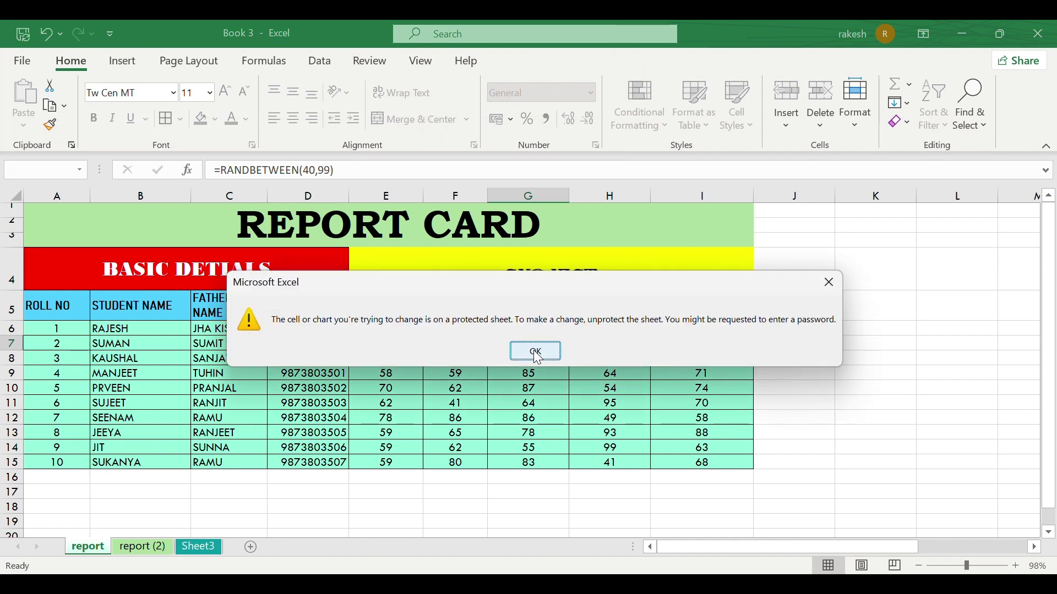
left_click(536, 355)
Step: Type 'ihi' into Sheet3's H12, then retry editing report's E7 and select A1:I15
left_click(199, 548)
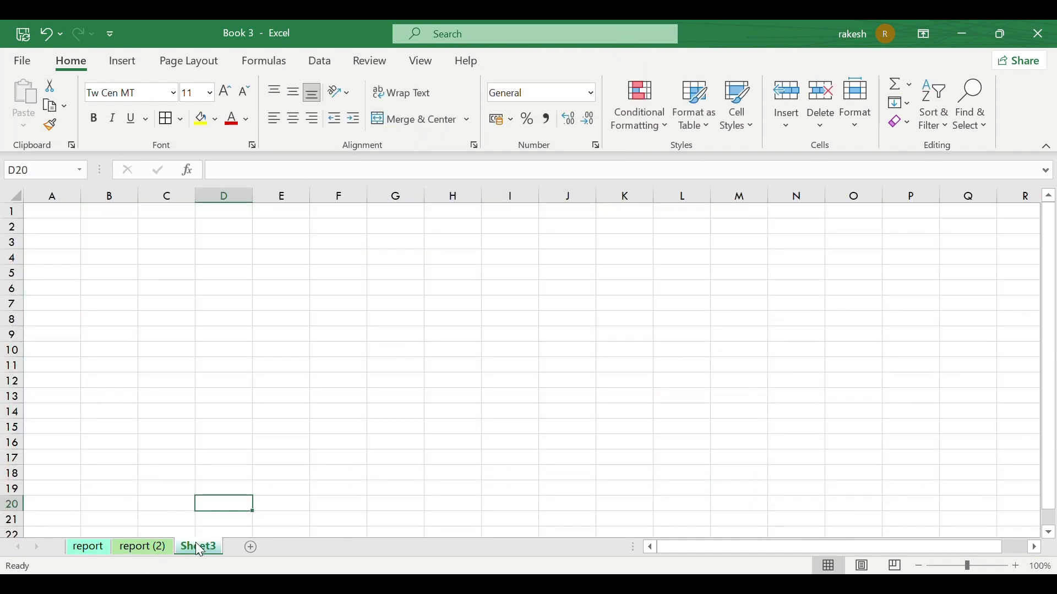
left_click(435, 382)
type("ihi")
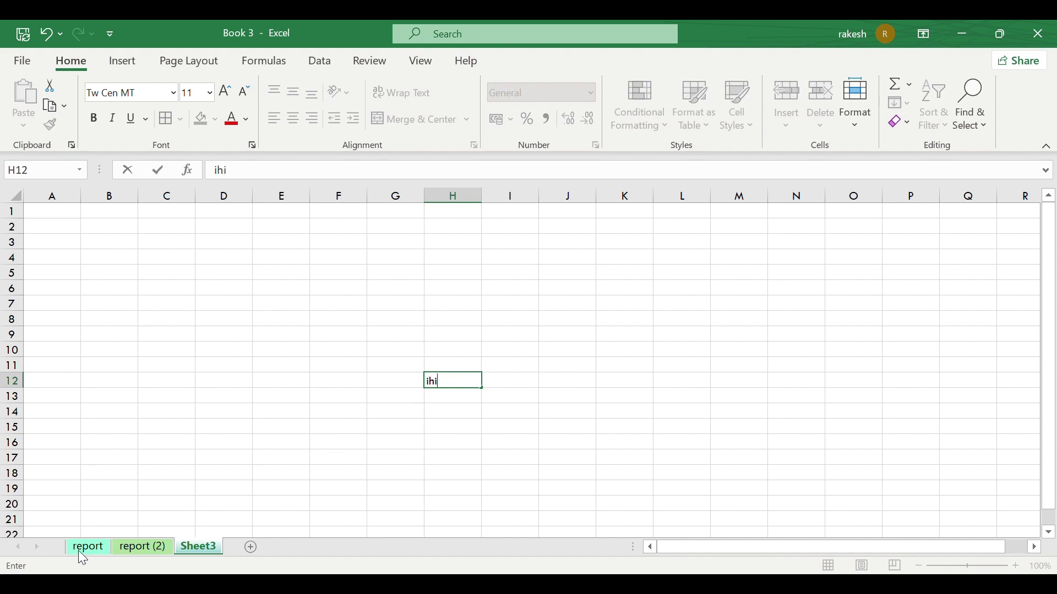
left_click(80, 552)
left_click(362, 348)
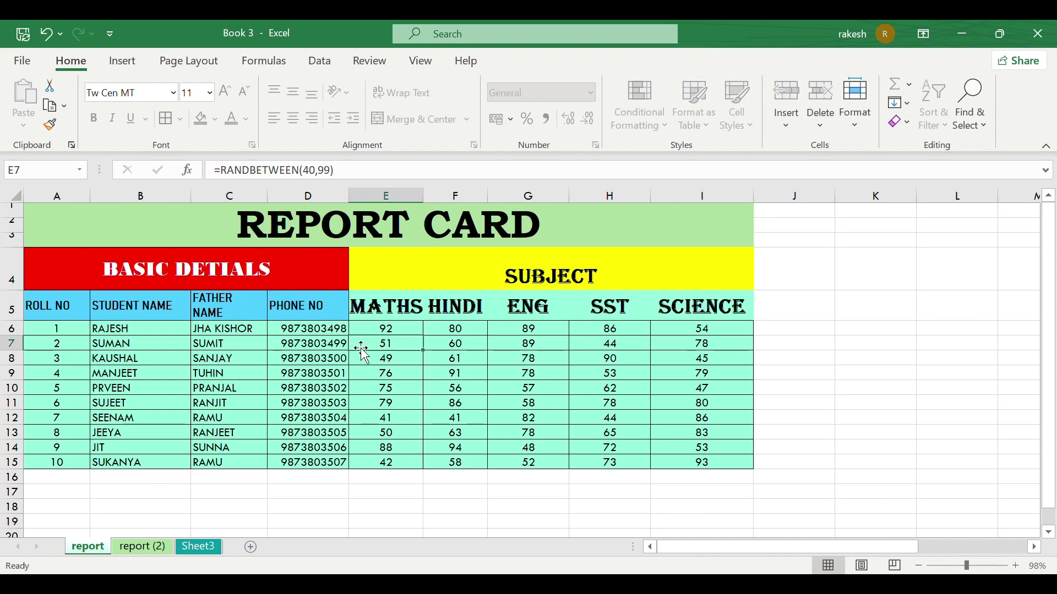
double_click(362, 348)
left_click(535, 351)
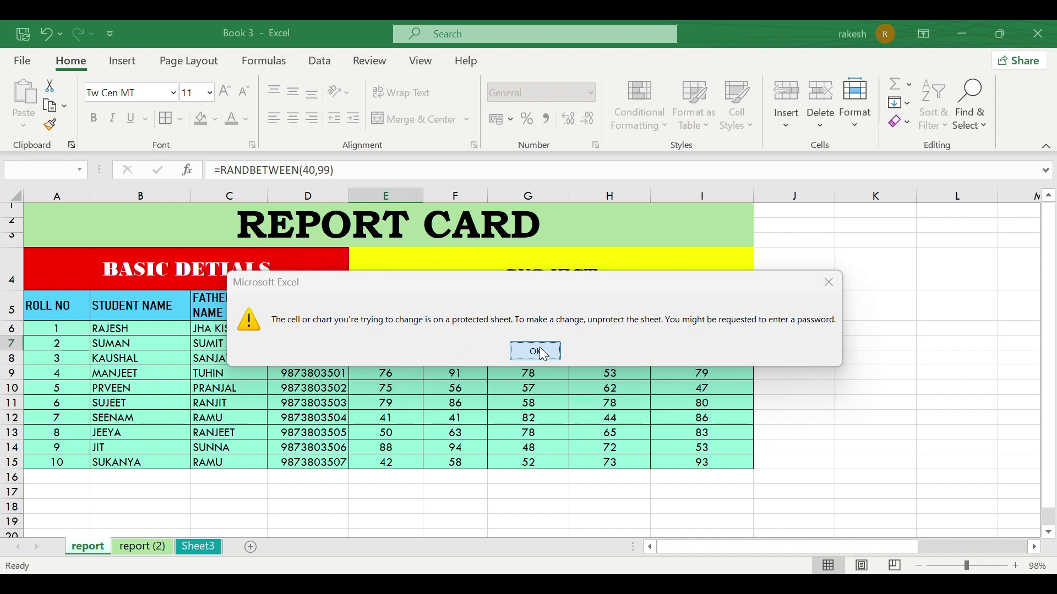
left_click_drag(79, 228, 542, 457)
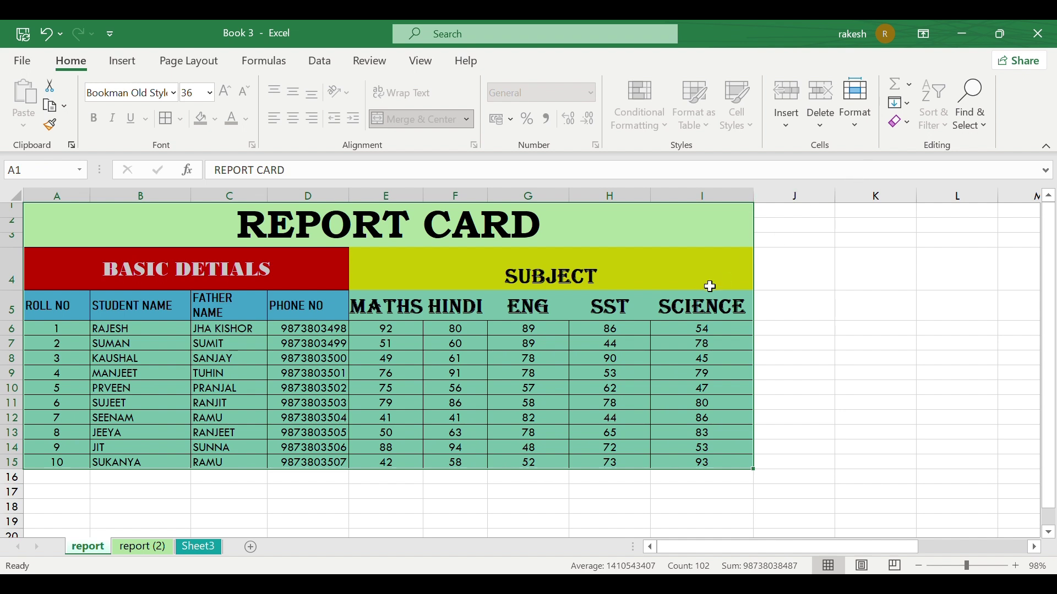
Step: Unprotect the report sheet with its password, then type 'k' into an empty cell
left_click(863, 123)
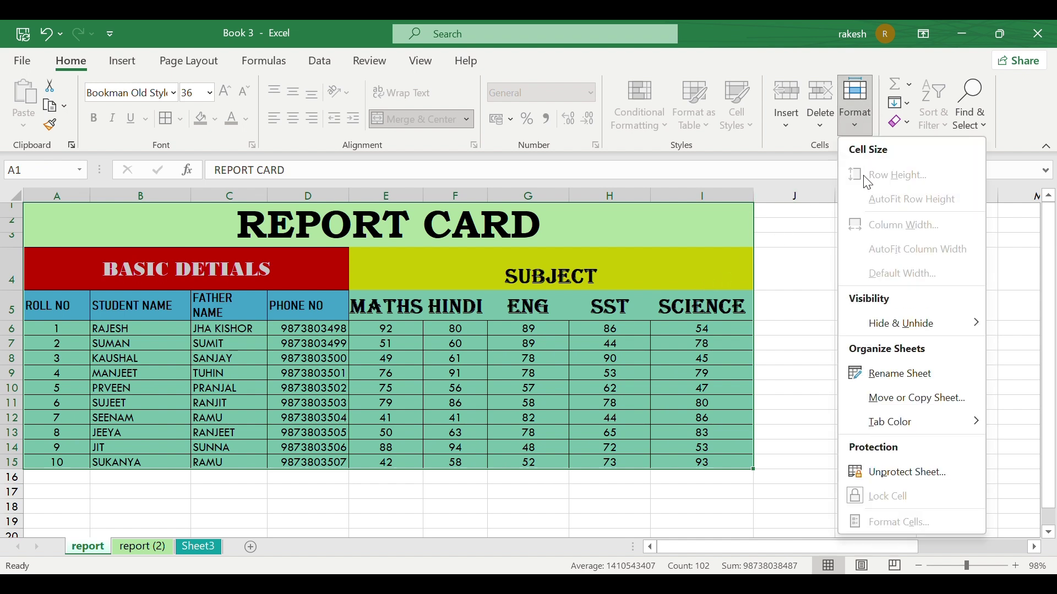
left_click(894, 470)
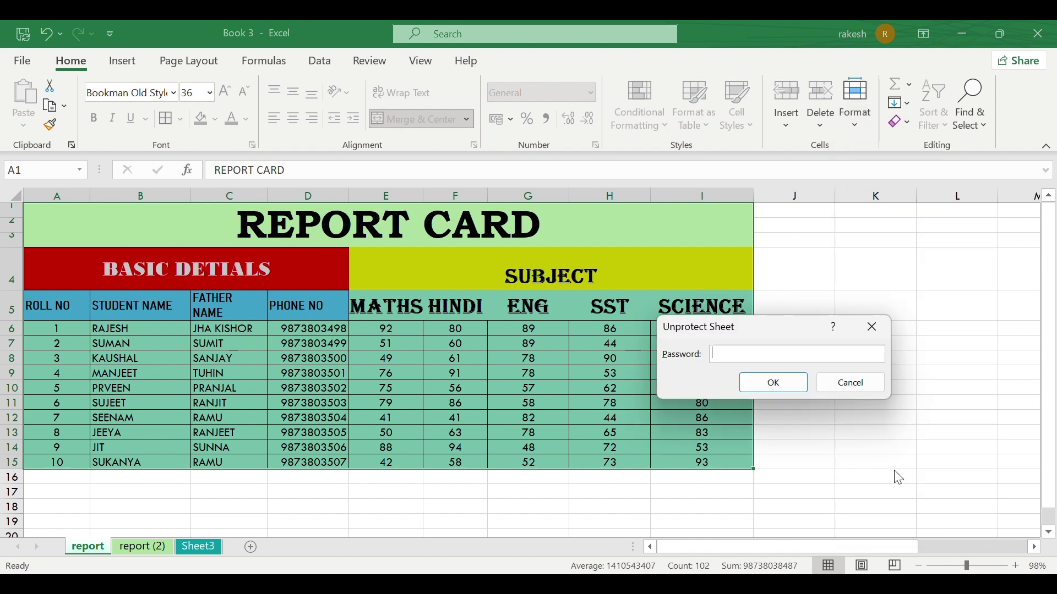
type("1234")
left_click(794, 389)
left_click(541, 393)
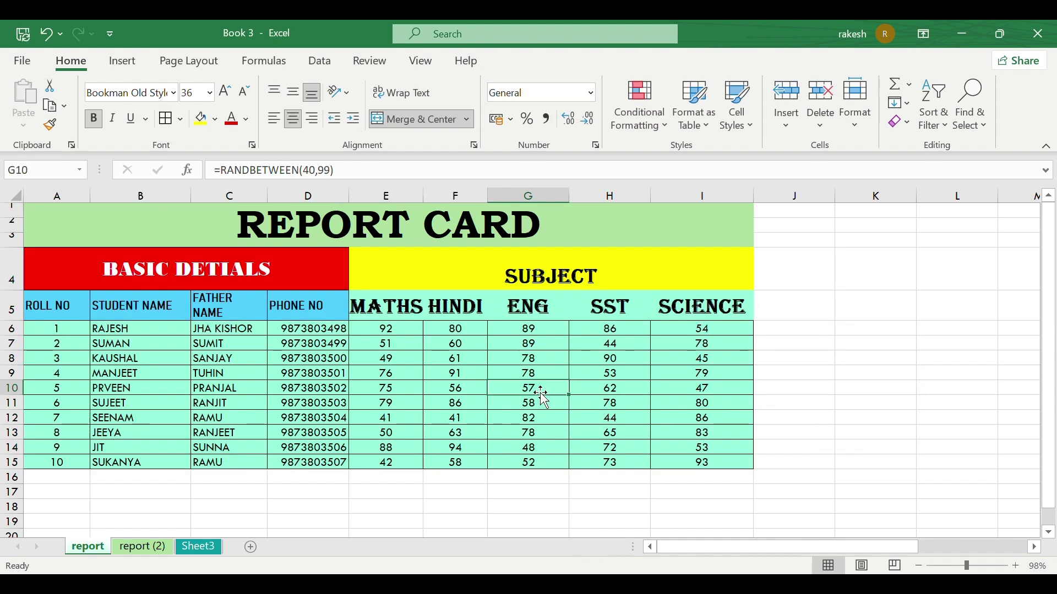
left_click(863, 359)
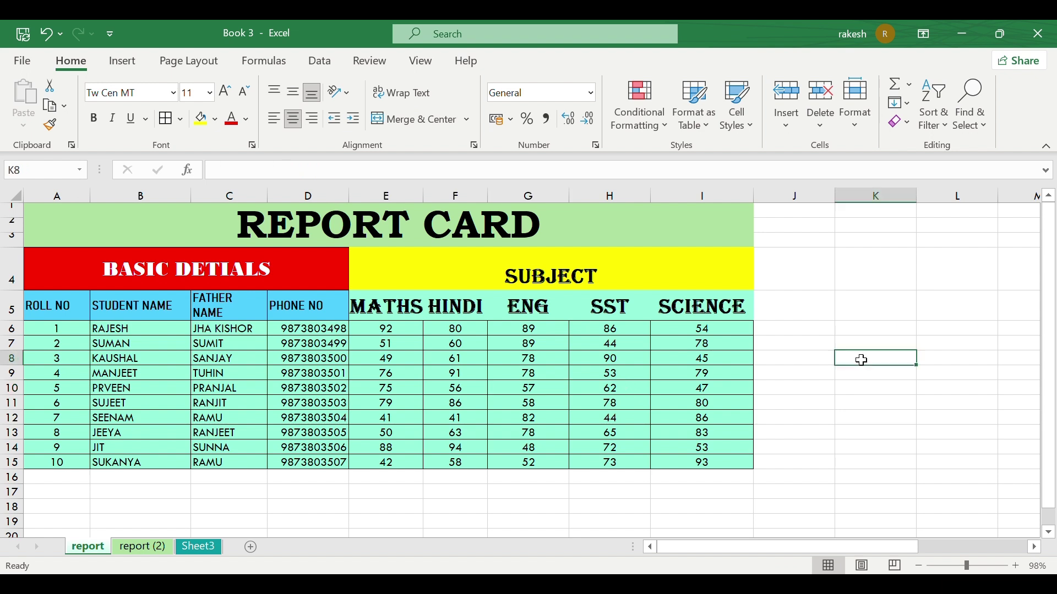
type("k")
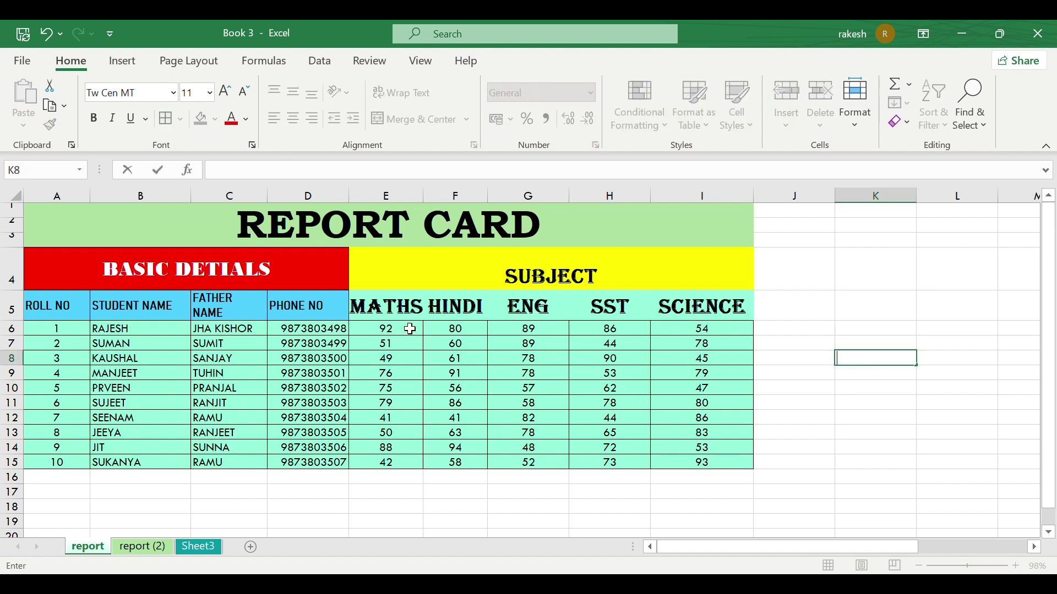
Step: Turn off Lock Cell for the student names in B6:B15, then select the whole worksheet
left_click_drag(107, 327, 106, 461)
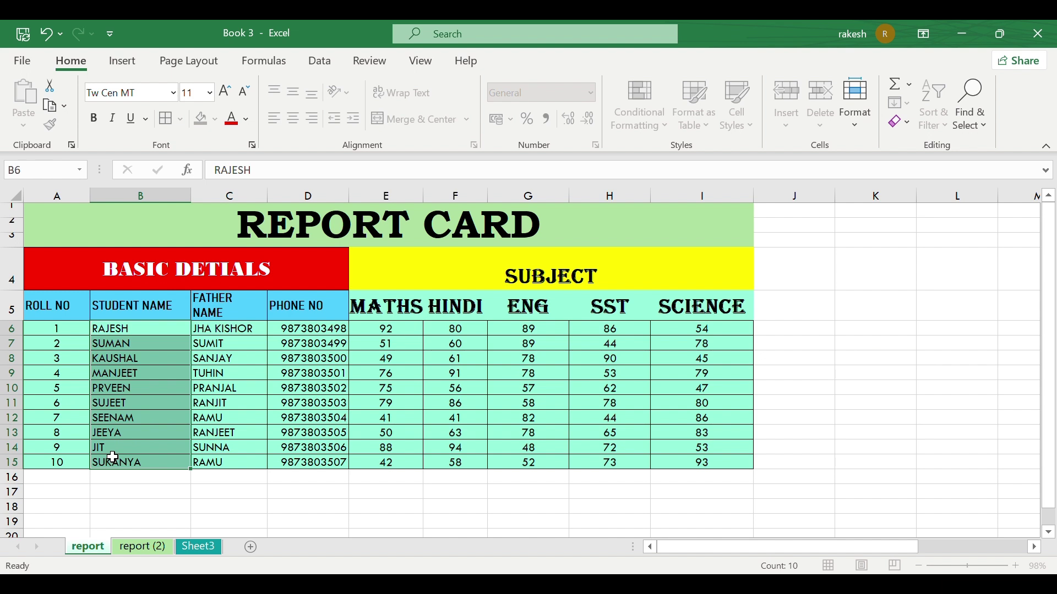
left_click(851, 120)
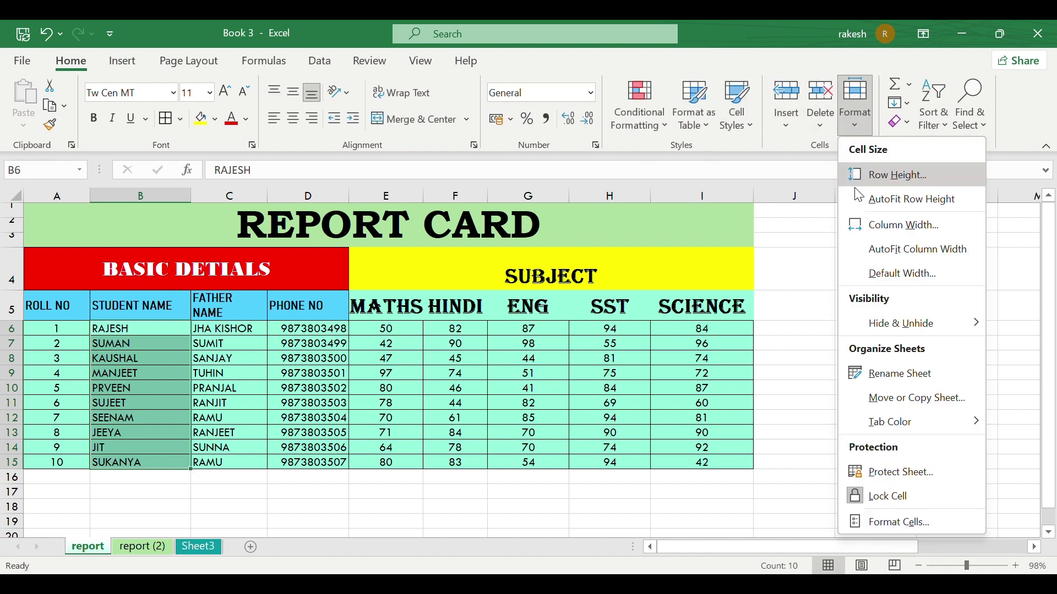
left_click(883, 497)
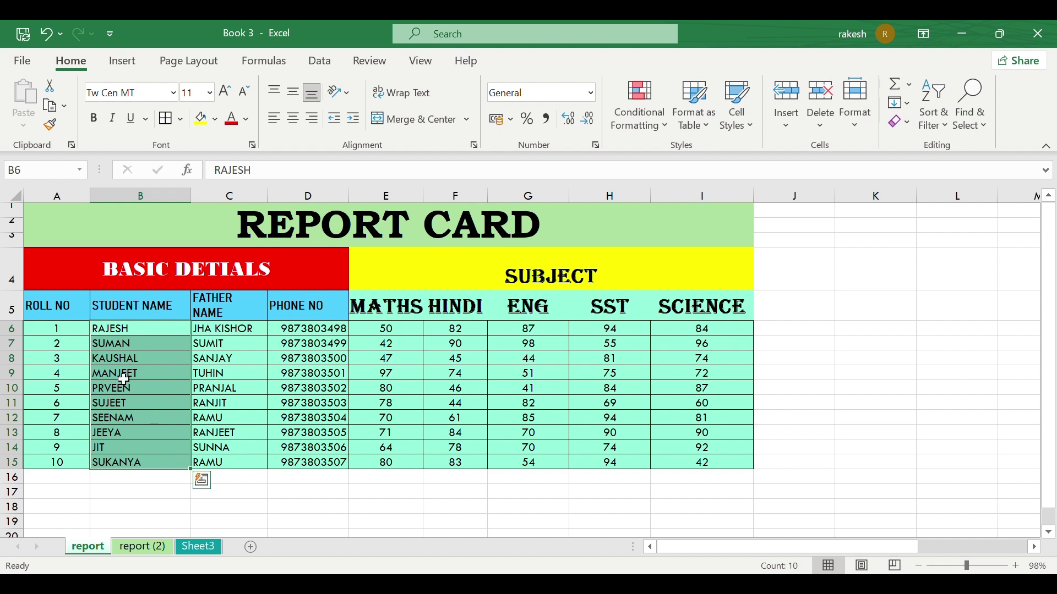
left_click(12, 196)
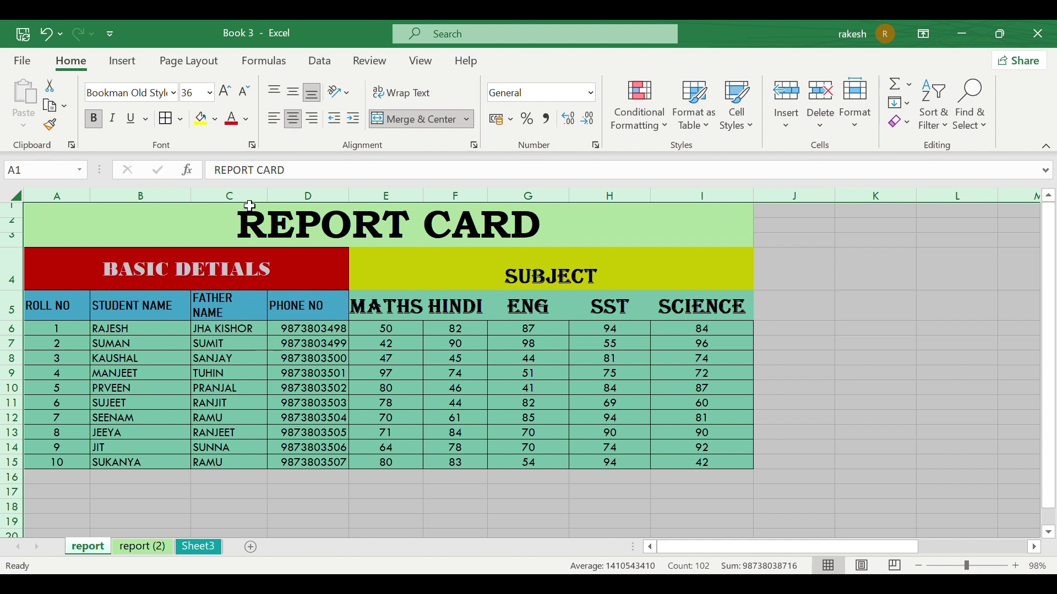
Step: Protect the report sheet with no password, allowing selection of unlocked cells only
left_click(857, 130)
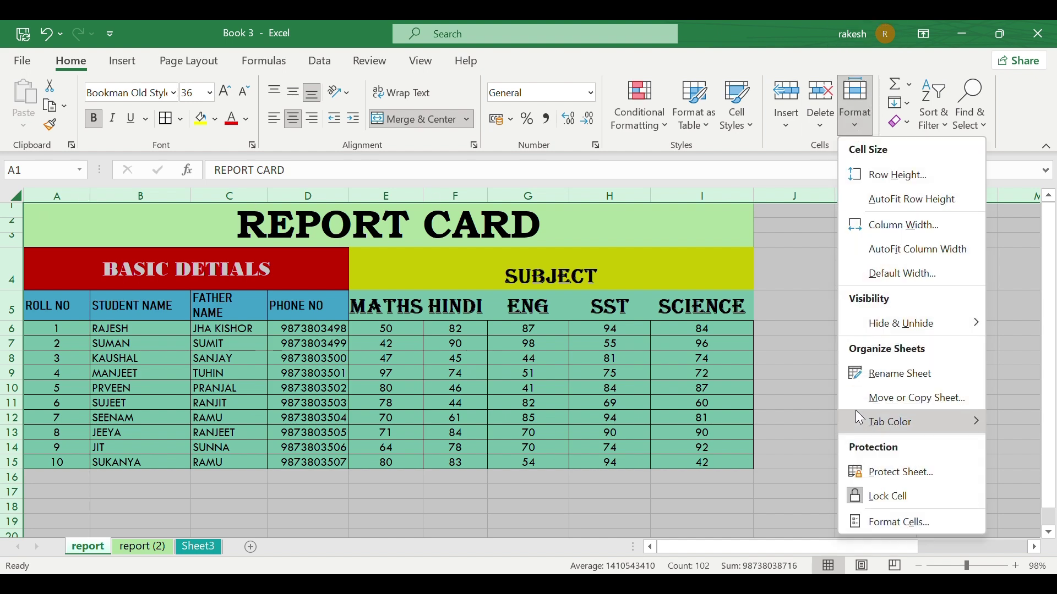
left_click(898, 472)
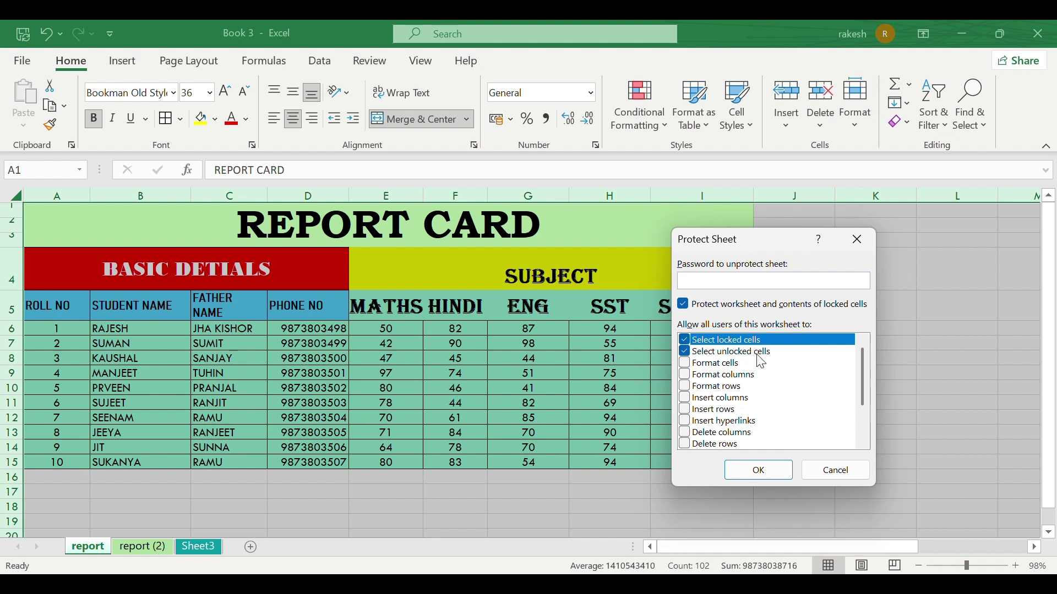
left_click(691, 343)
left_click(688, 342)
left_click(686, 354)
left_click(686, 341)
left_click(758, 470)
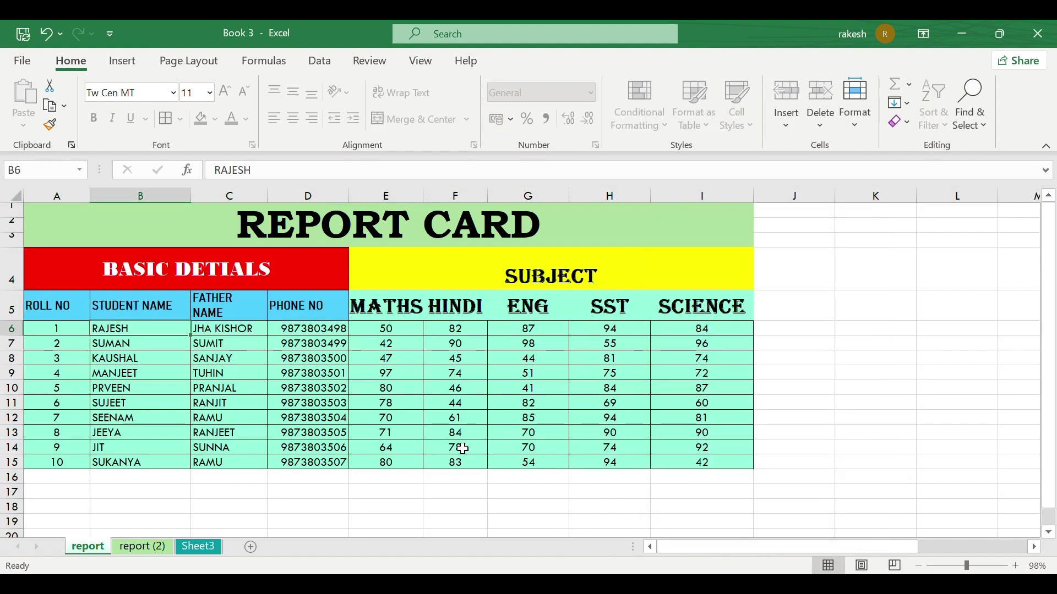
Step: Test the unlocked name cell B8 by overwriting KAUSHAL with sample text 'gfg'
left_click(146, 358)
key("BackSpace")
type("lkk")
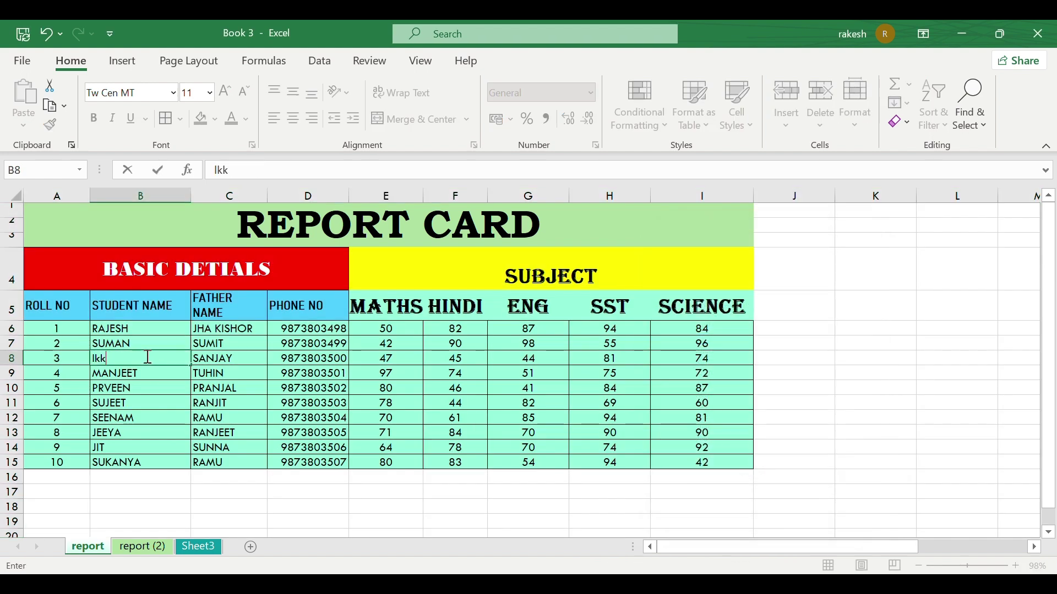
type("kg")
left_click(213, 359)
type("gf")
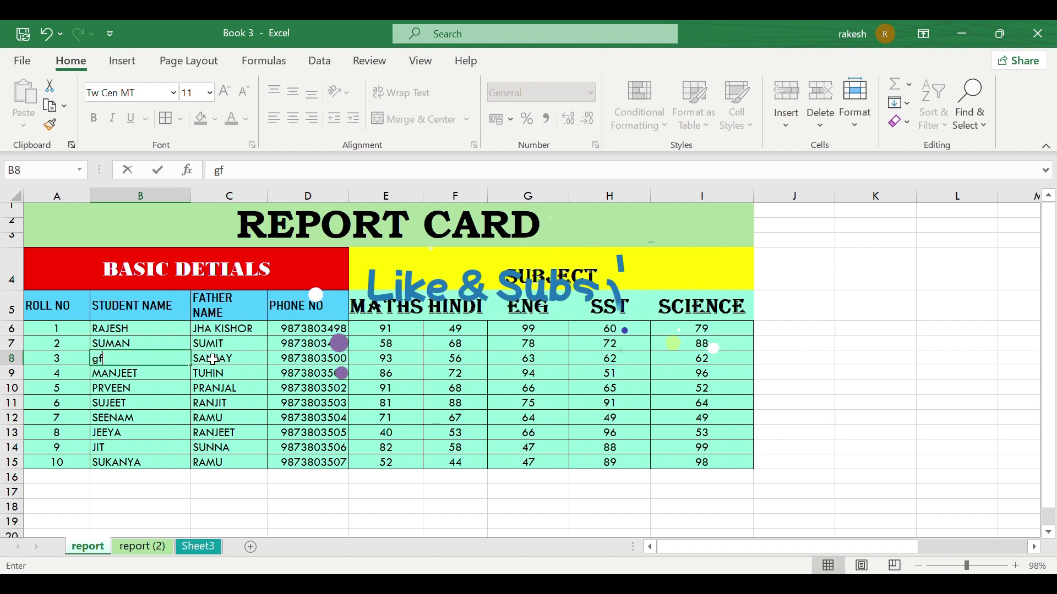
type("g")
key("ctrl+Return")
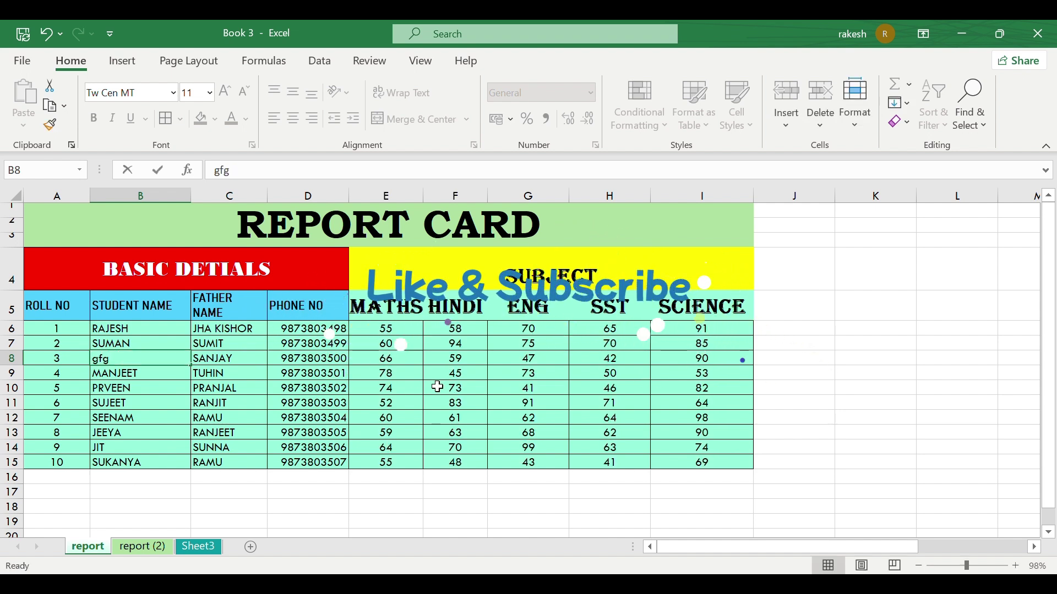
double_click(437, 386)
left_click(842, 316)
double_click(770, 423)
left_click(712, 482)
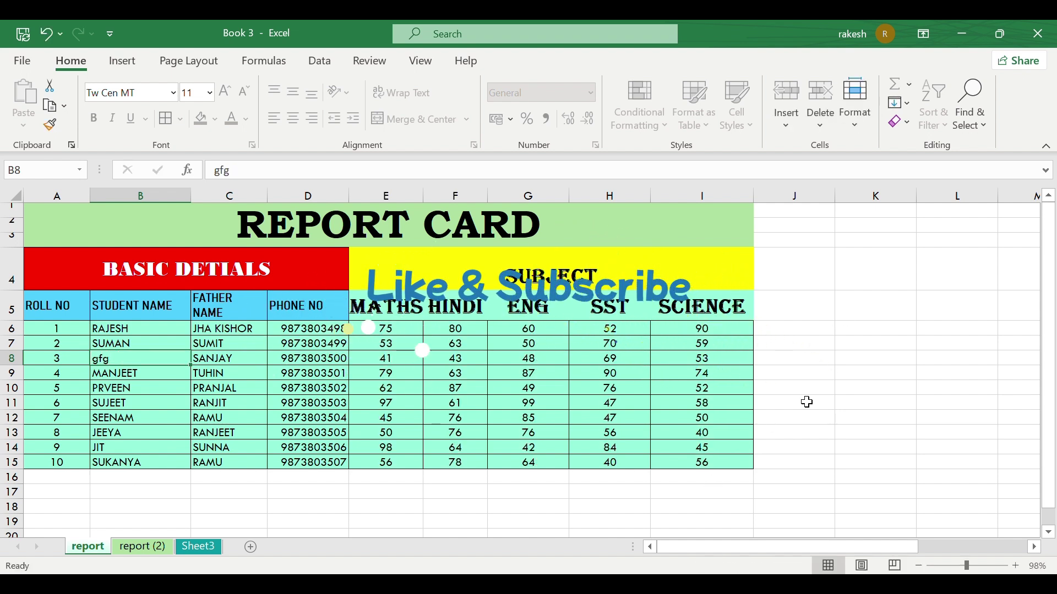
Step: Type 'hghg' over PRVEEN in B10, undo it, then clear cell B8
left_click(131, 389)
type("hghg")
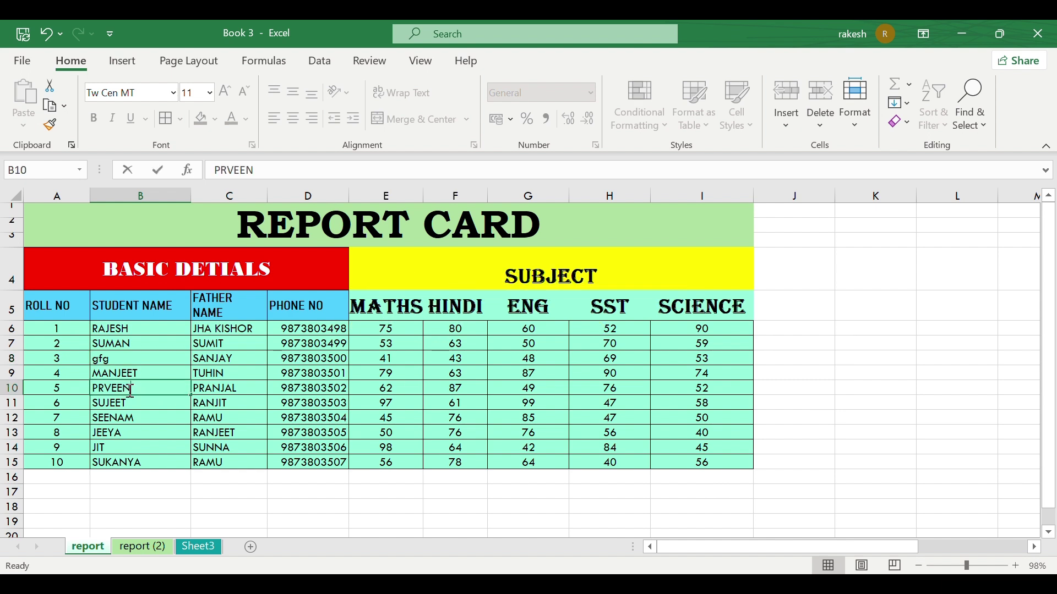
key("ctrl+z")
key("ctrl+z")
key("ctrl+z")
key("ctrl+z")
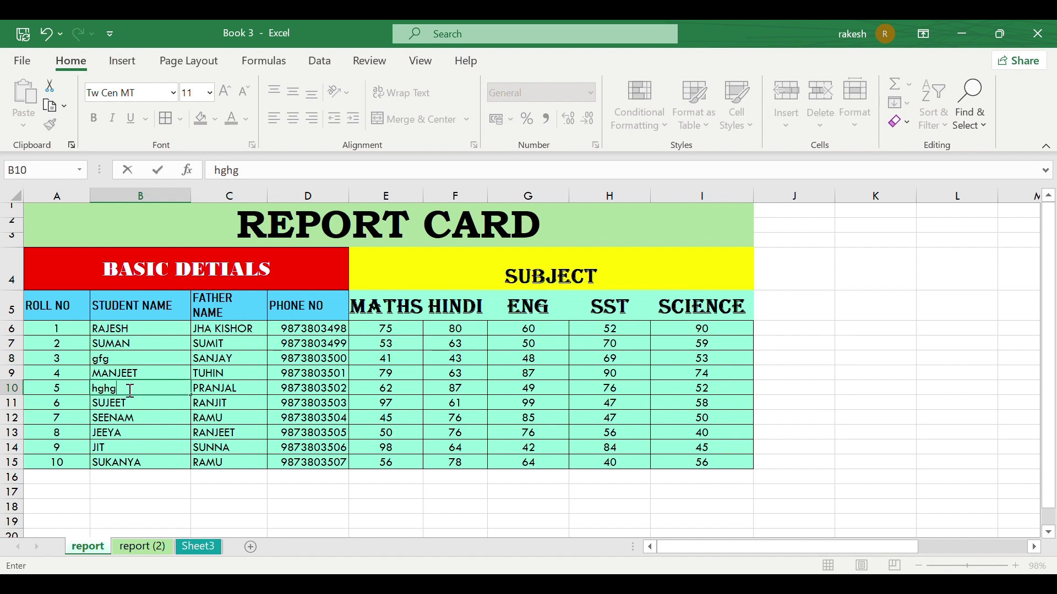
left_click(121, 358)
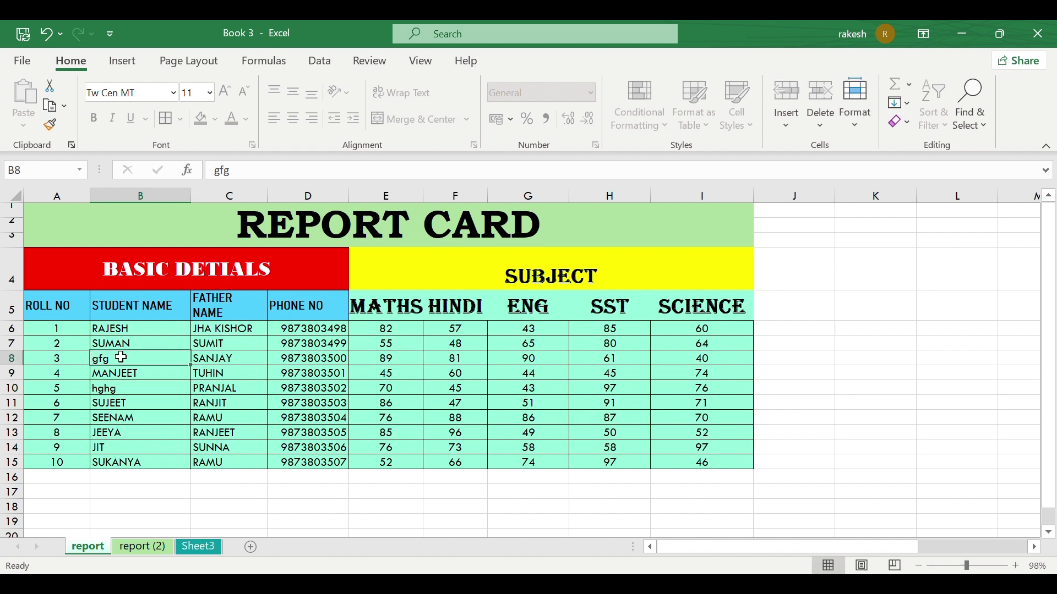
key("ctrl+z")
left_click(121, 358)
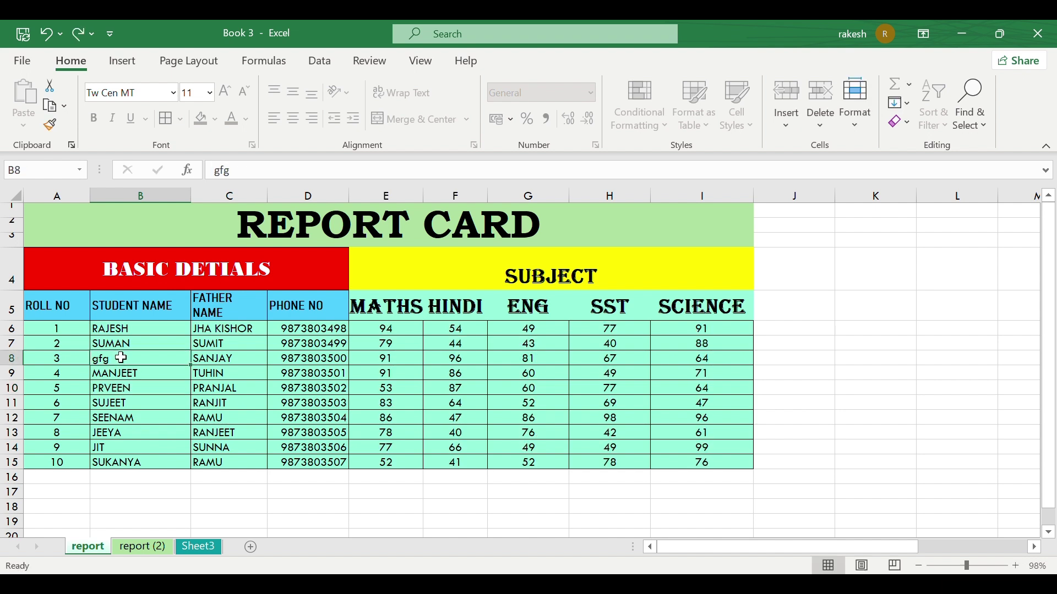
double_click(121, 357)
key("BackSpace")
key("BackSpace")
key("BackSpace")
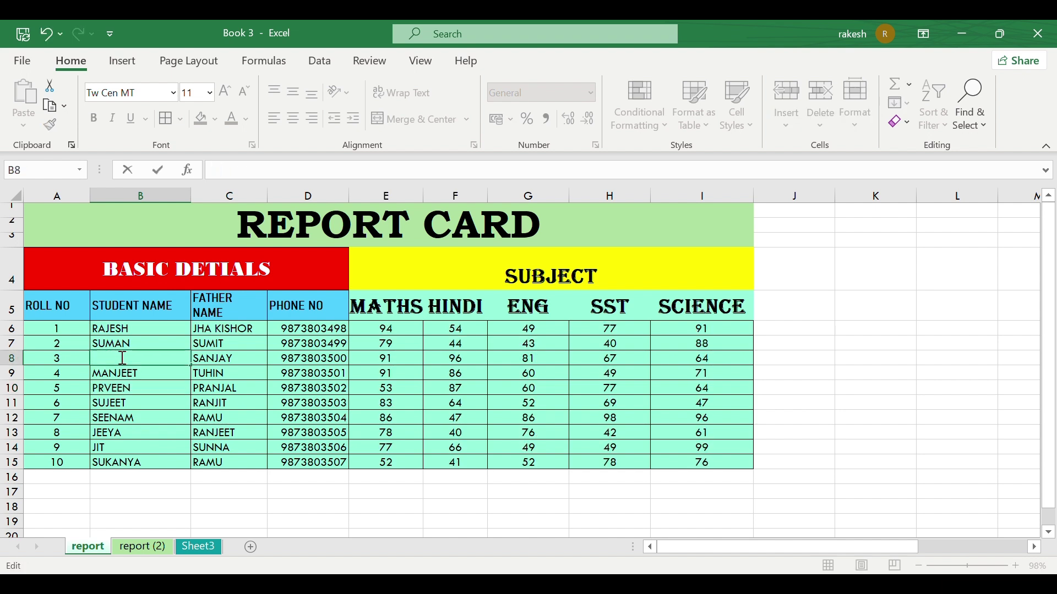
left_click(145, 378)
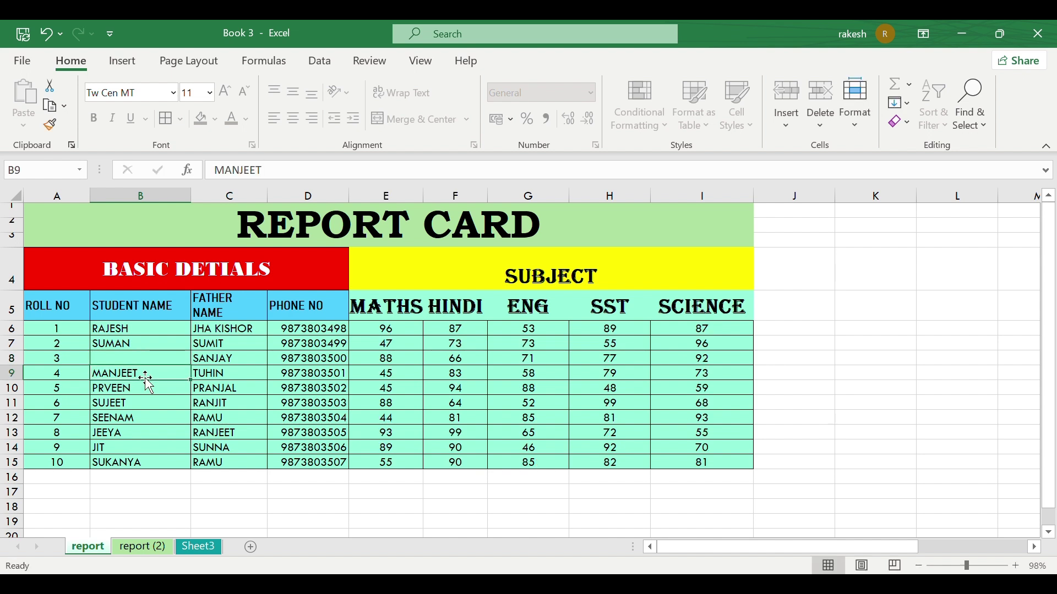
Step: Unprotect the sheet and undo B8's edits to restore the name KAUSHAL
left_click(846, 134)
left_click(891, 468)
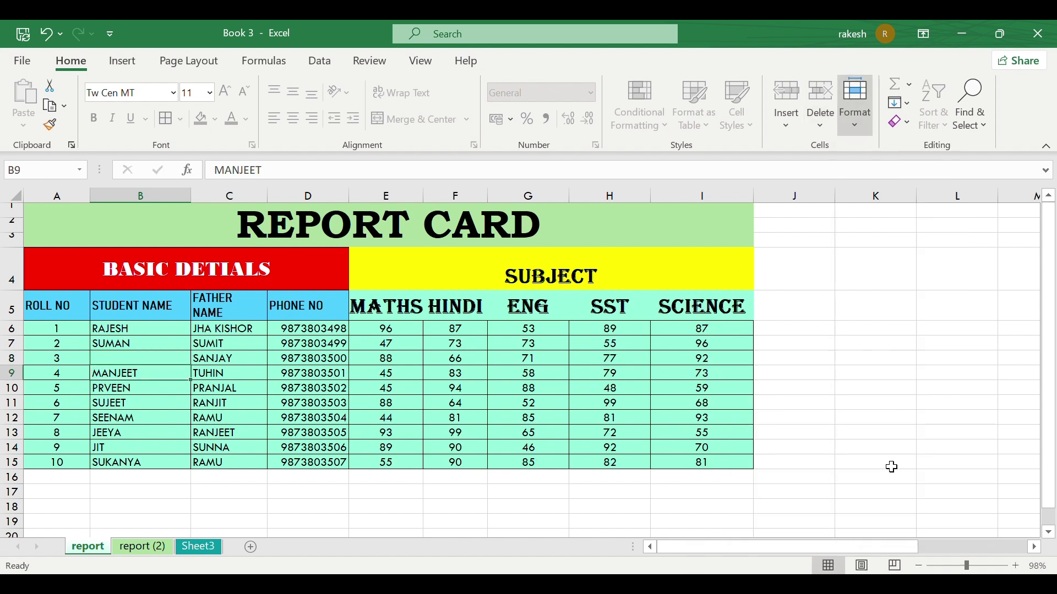
left_click(279, 357)
left_click(108, 361)
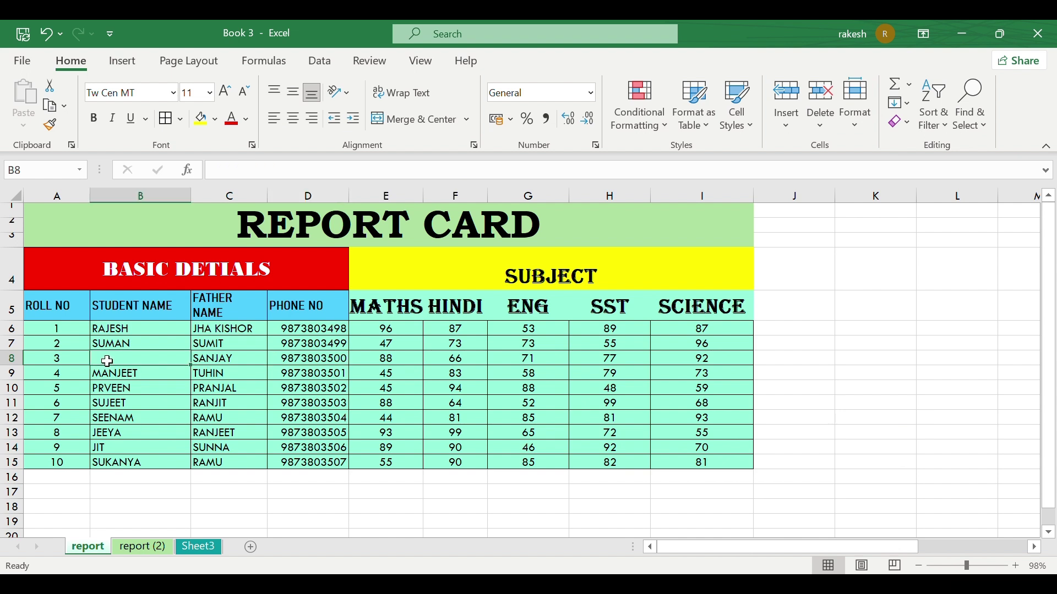
key("ctrl+z")
key("ctrl+z")
key("ctrl+z")
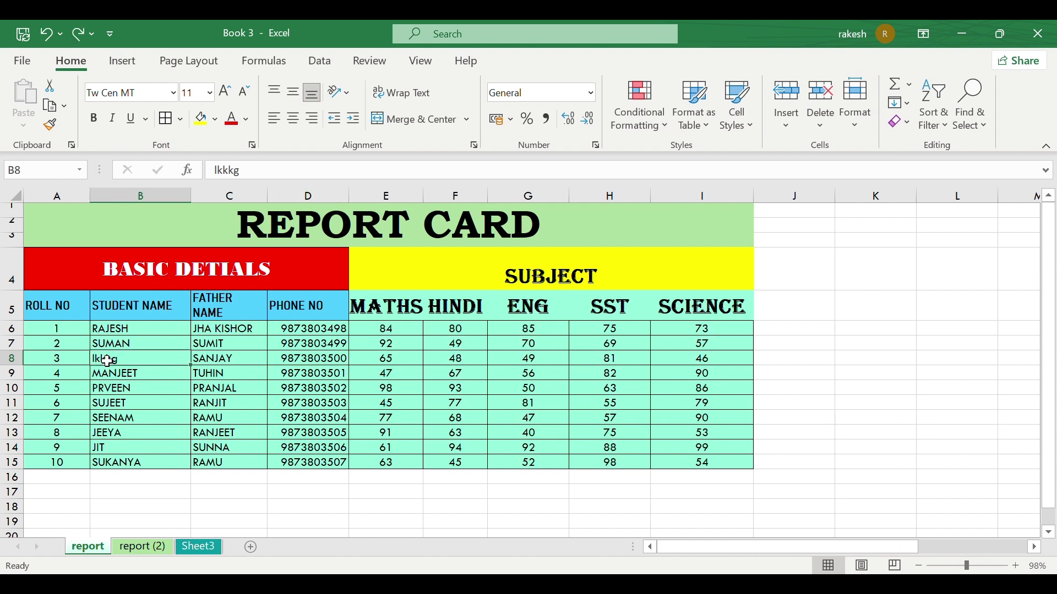
key("ctrl+z")
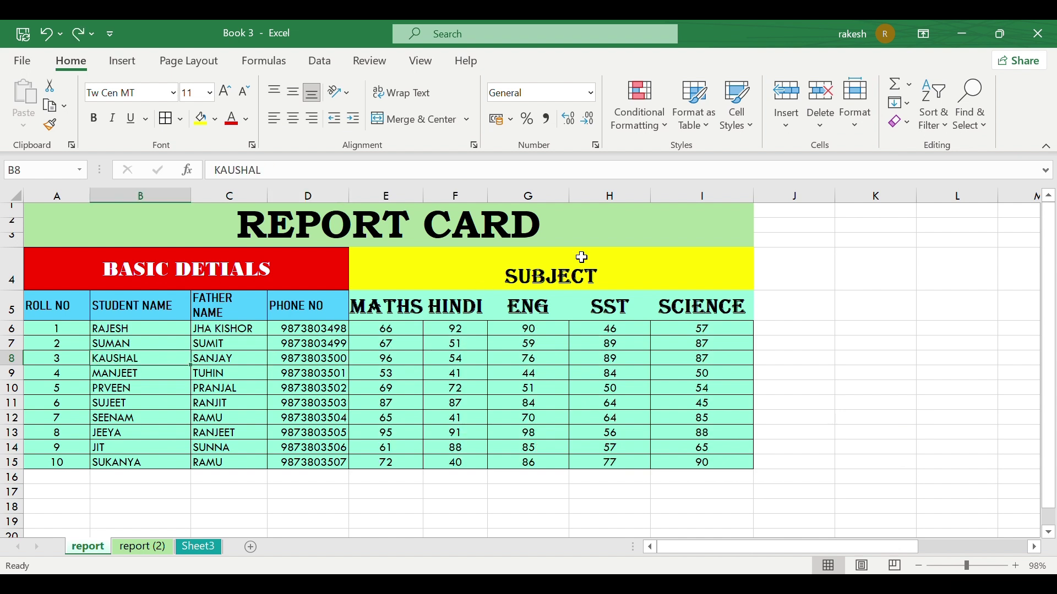
left_click(864, 120)
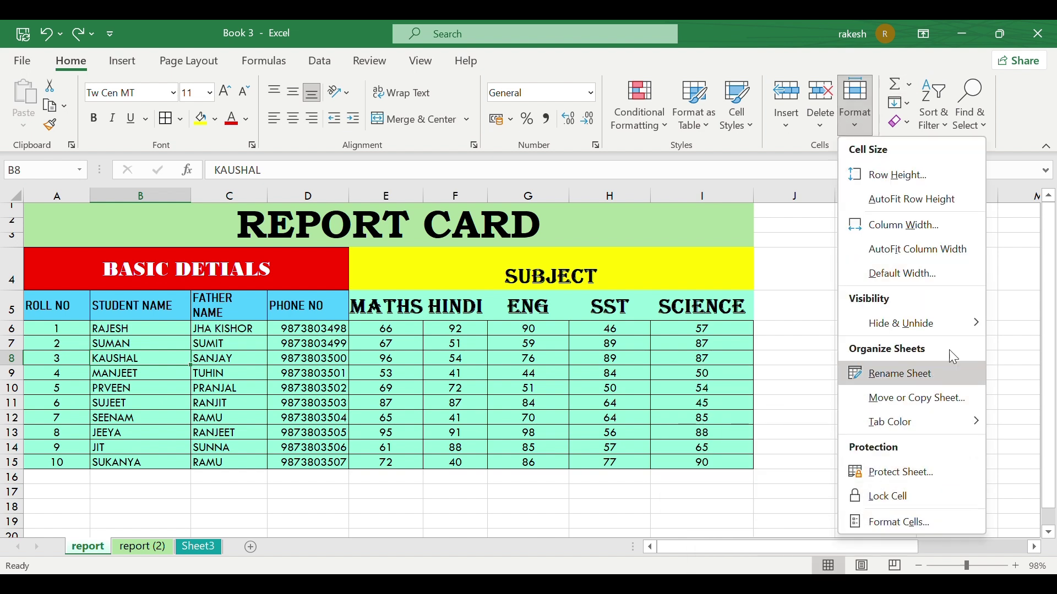
left_click(870, 530)
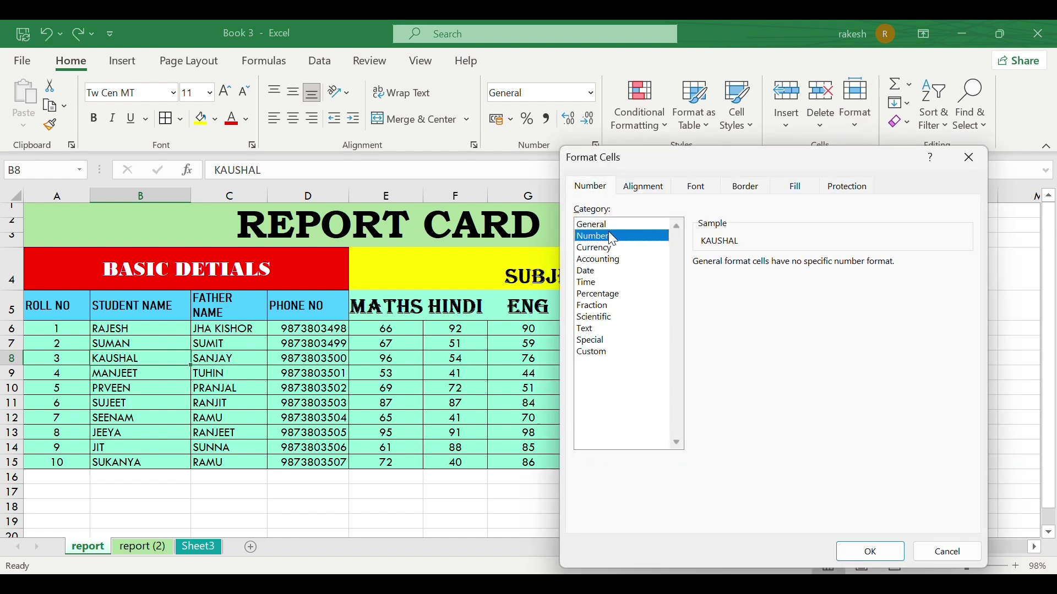
left_click(970, 159)
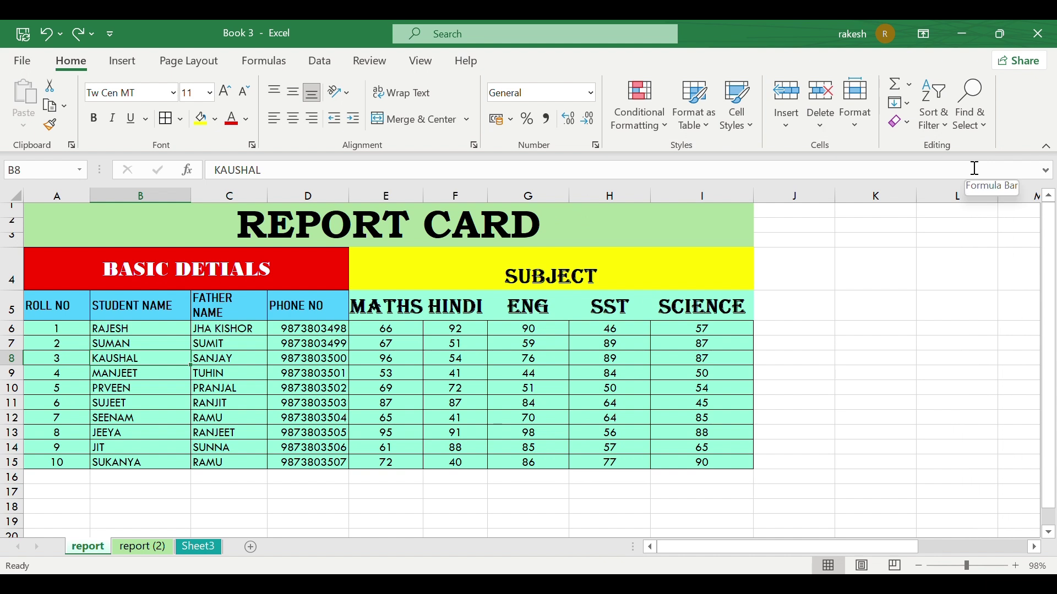